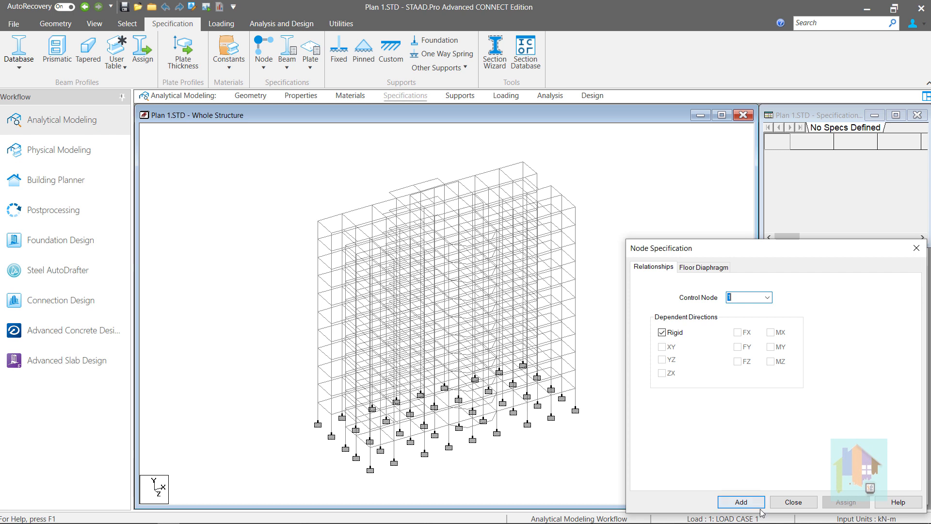
Close the node specification dialog, open a 3D rendered view of the whole structure, and inspect the frame from above
click(790, 502)
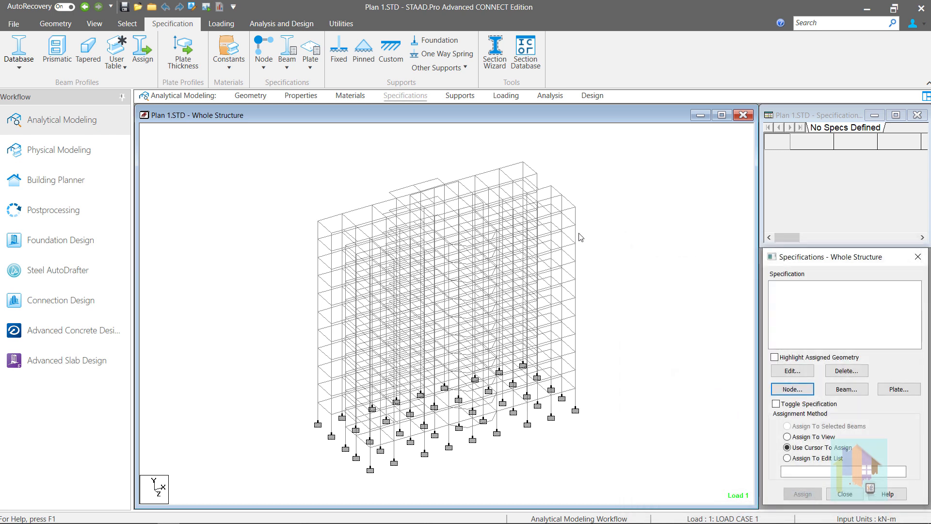
click(76, 24)
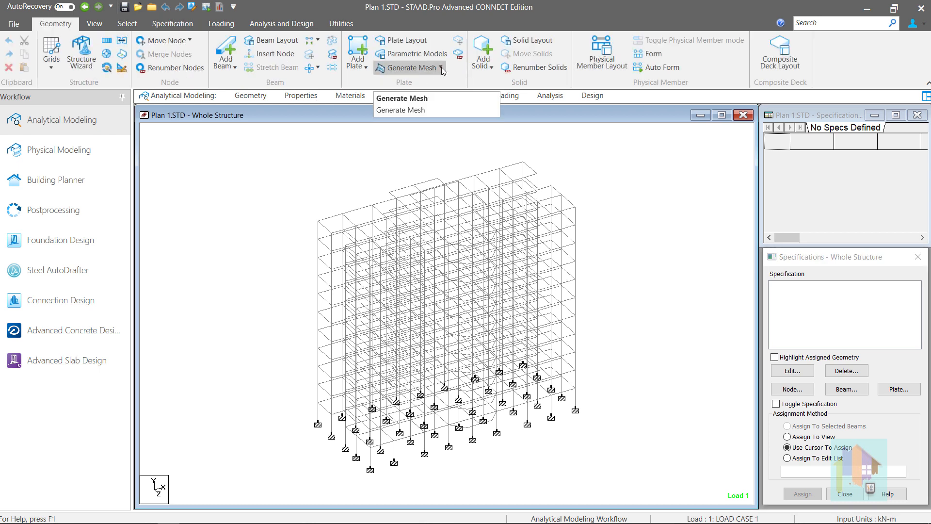
right_click(605, 163)
click(630, 476)
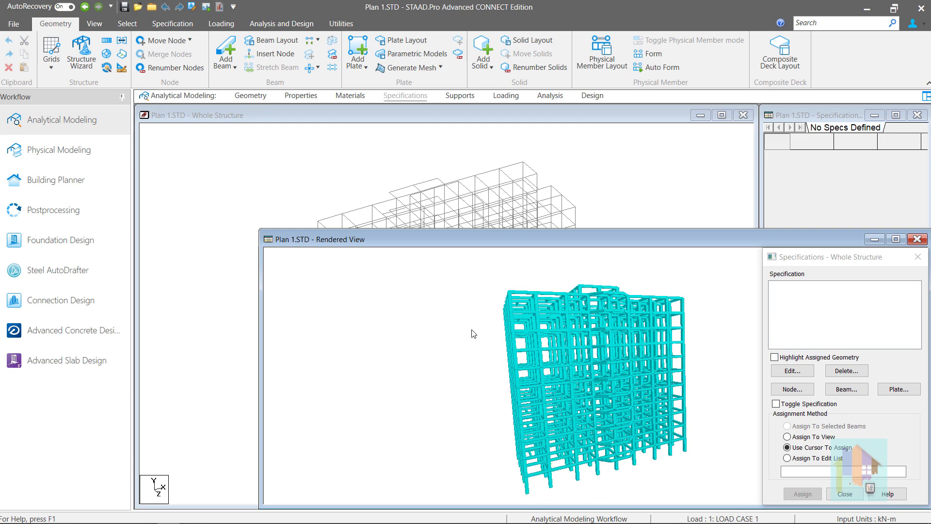
drag(472, 330, 615, 432)
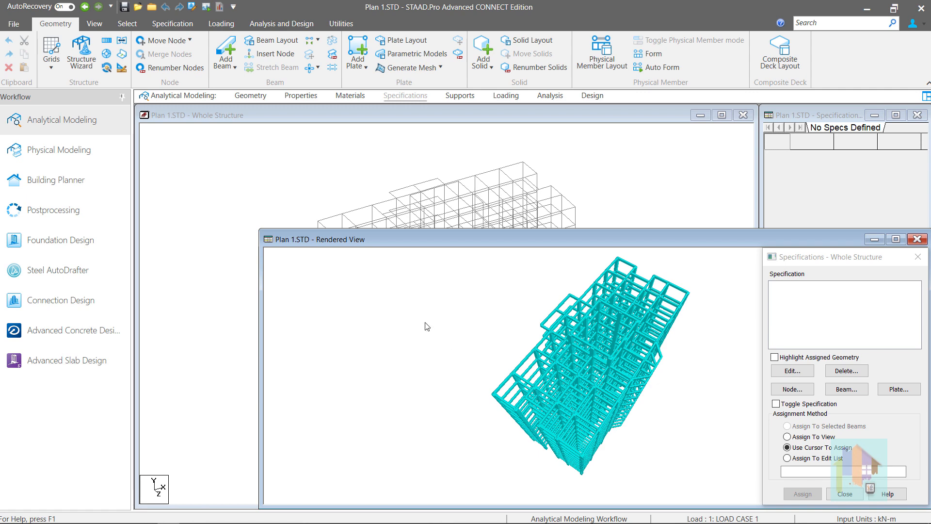
click(94, 24)
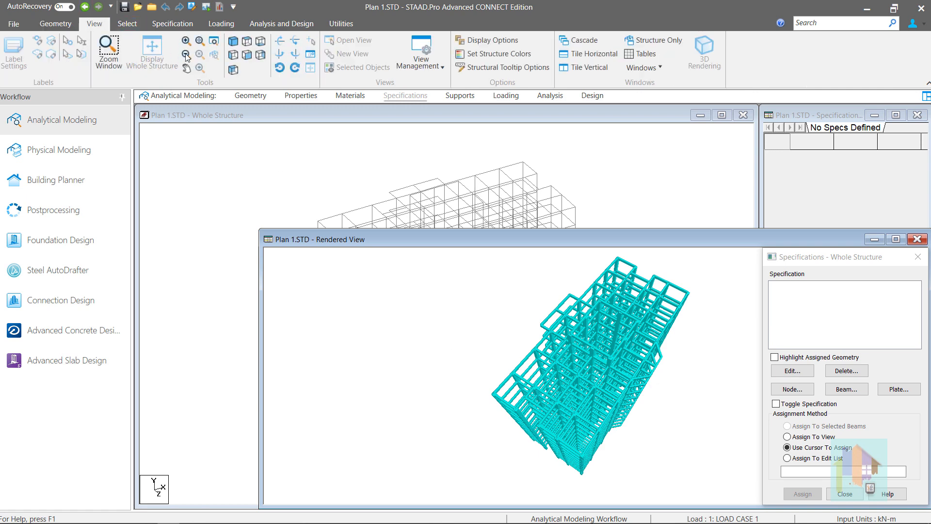
click(247, 44)
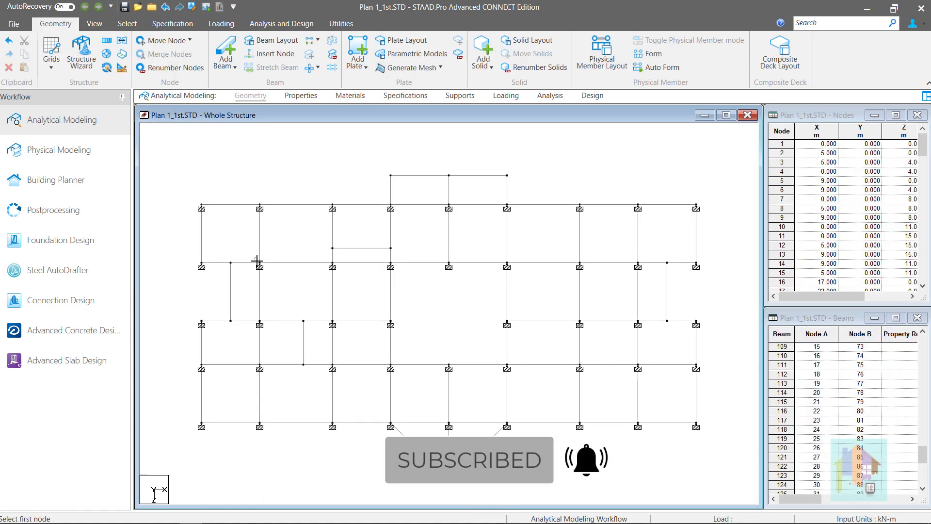
Create infill plates in the beam panels spanning the second and third bays of the two middle rows in the Plan 1_1st model
drag(357, 340, 394, 367)
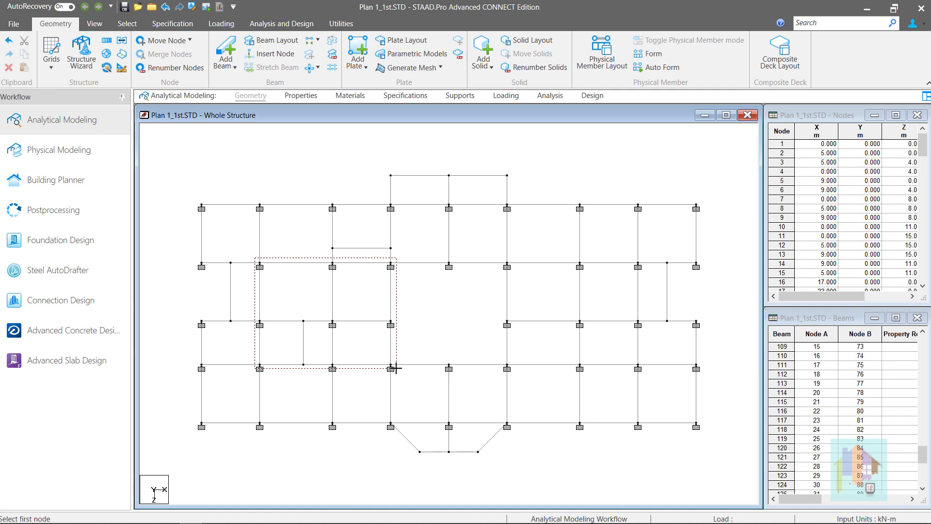
click(361, 73)
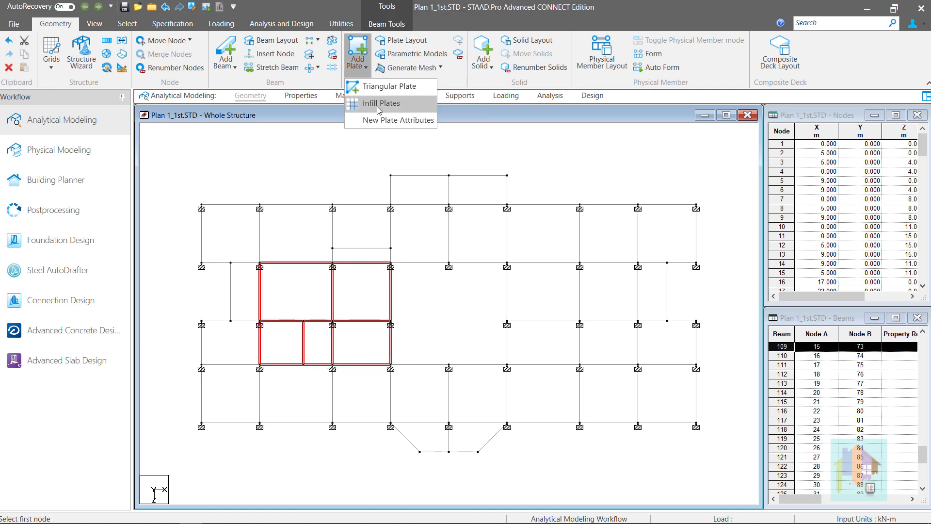
click(379, 106)
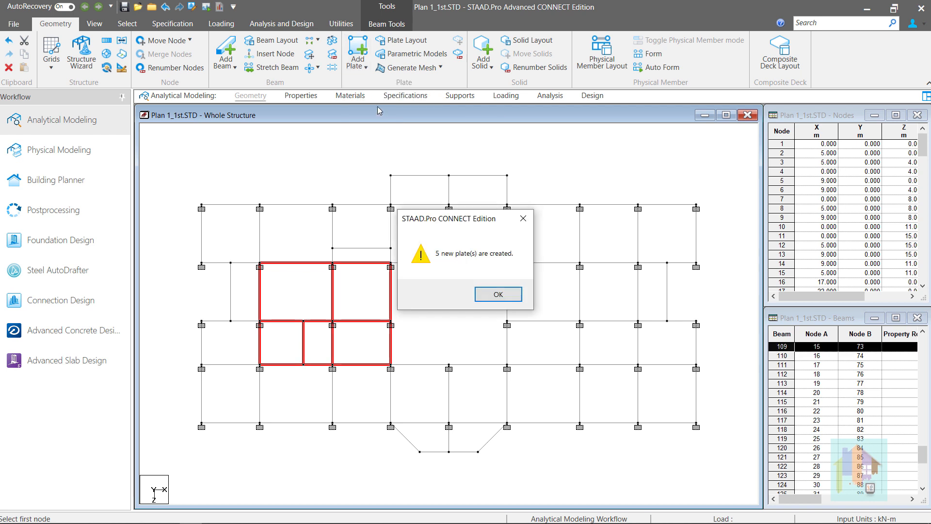
click(509, 294)
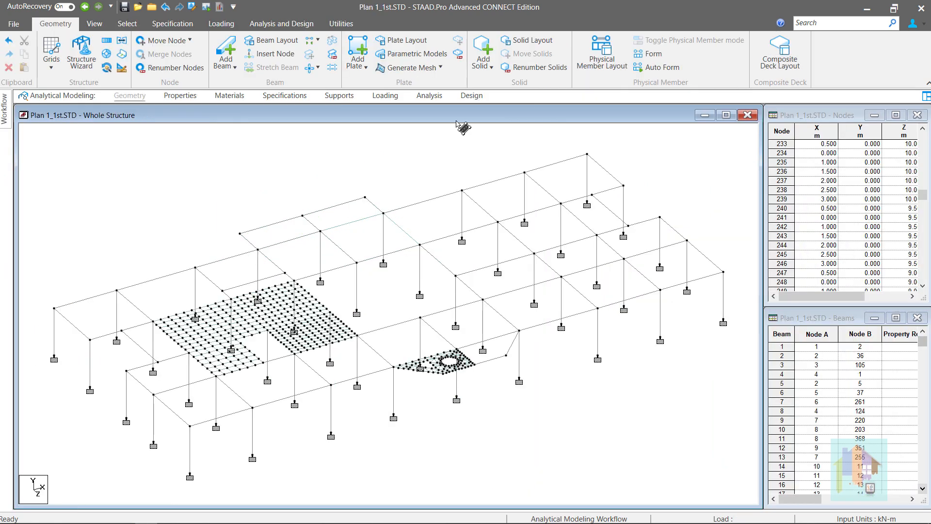
Create a polygonal plate mesh over the floor region from X 17 to 26 and Z 4 to 11, with 10 divisions per edge
click(438, 71)
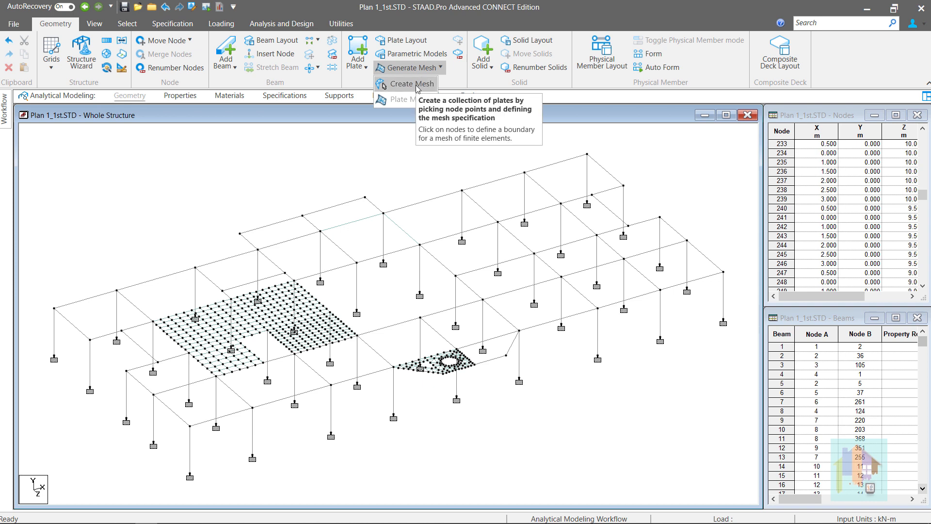
click(413, 85)
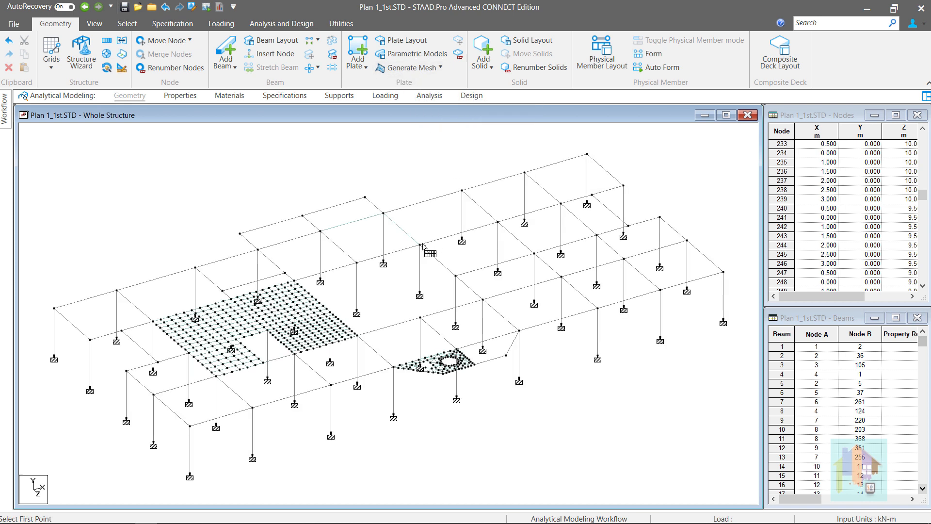
click(420, 244)
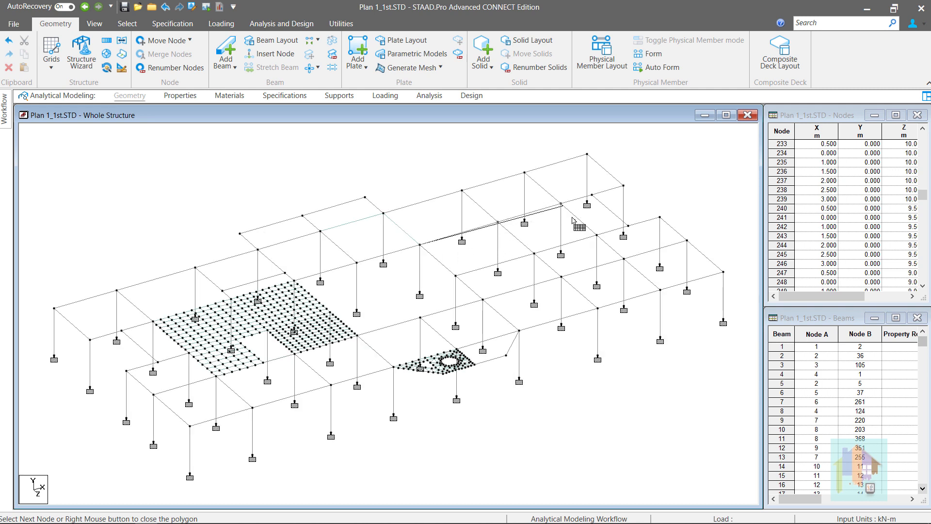
click(596, 235)
click(624, 258)
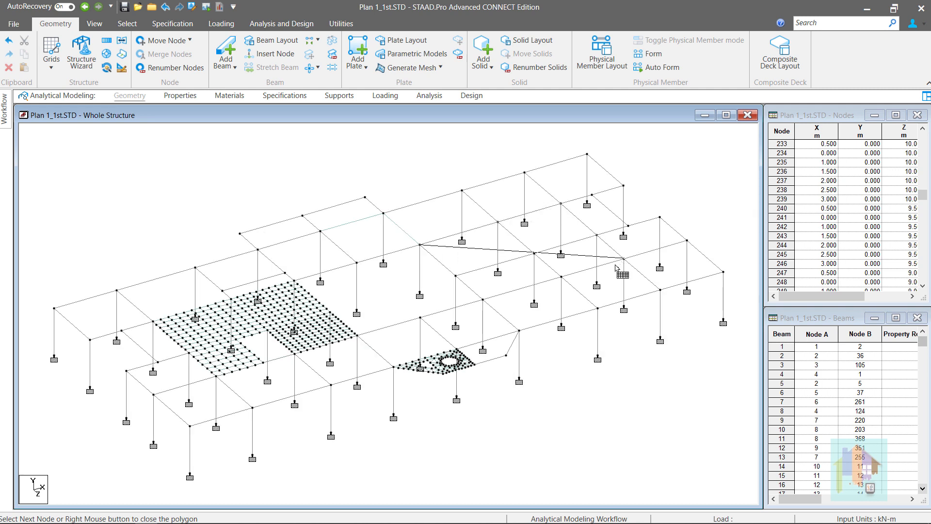
click(561, 276)
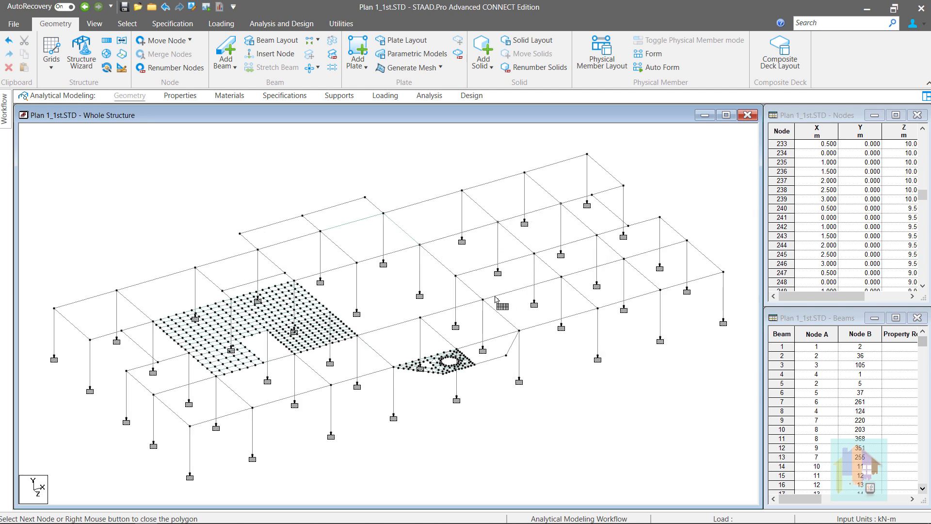
right_click(429, 260)
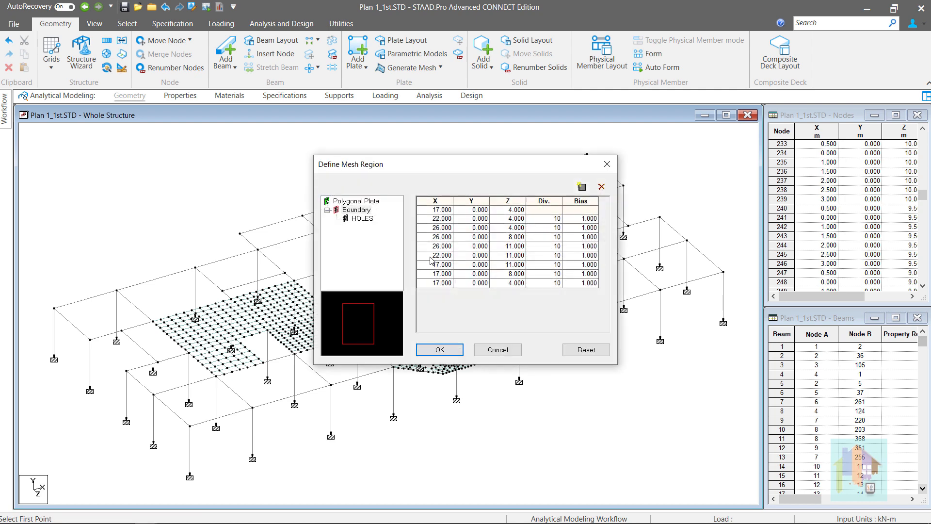
click(440, 350)
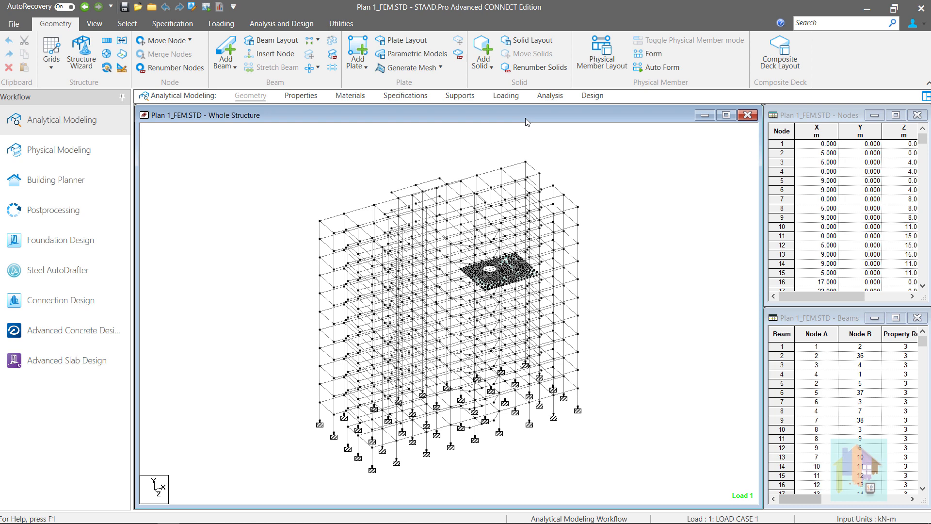
Open the parametric models of Plan 1_FEM and examine the 6TH FLOOR slab mesh in plan view
click(434, 59)
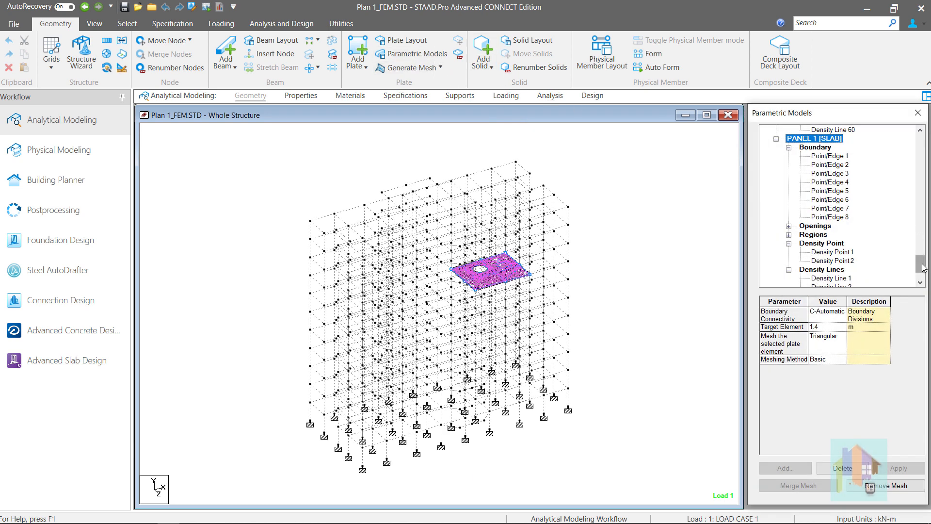
drag(922, 268, 920, 143)
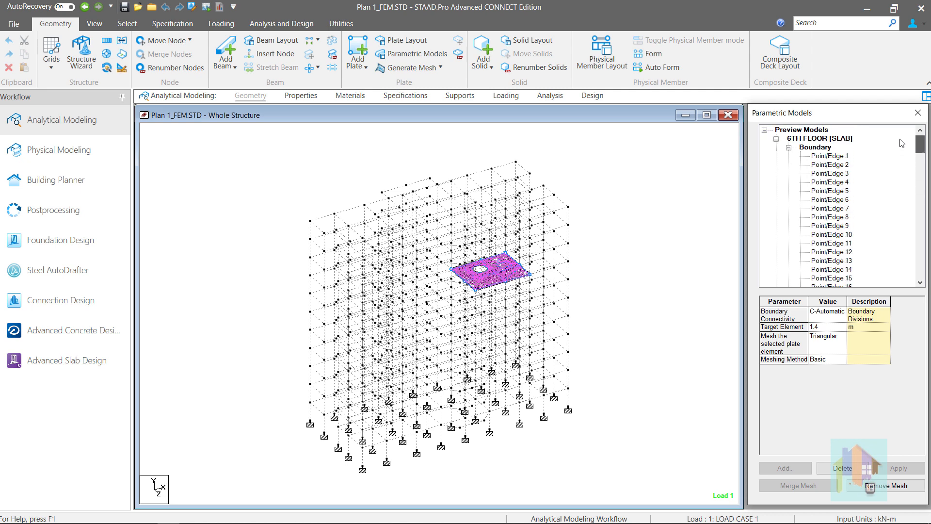
click(832, 139)
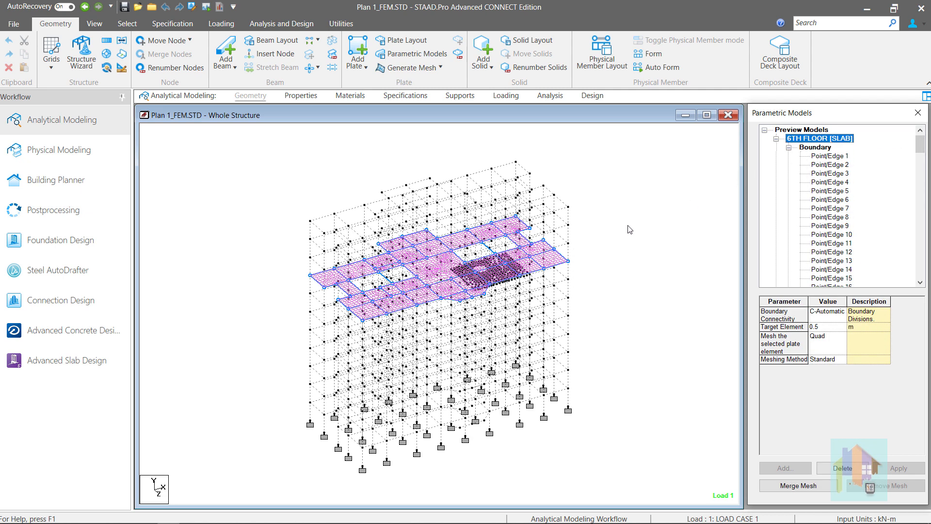
scroll(466, 269, up, 3)
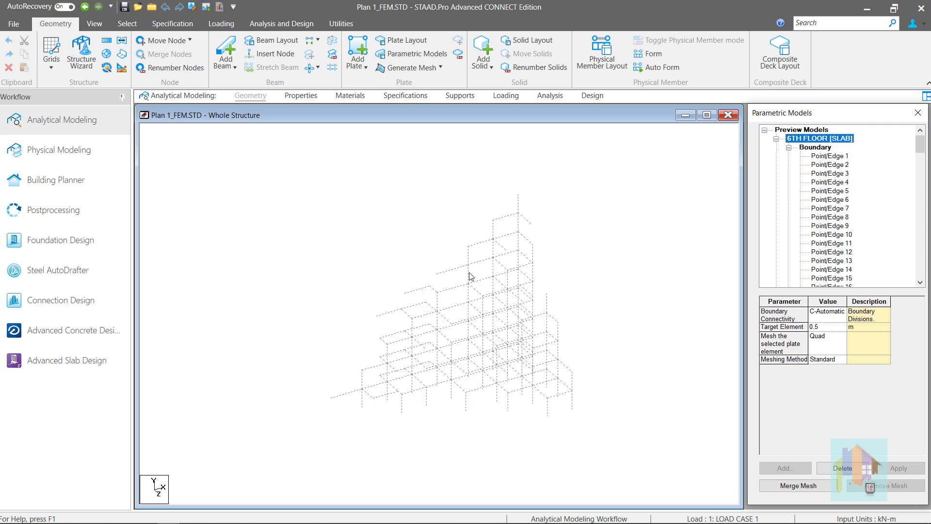
scroll(466, 269, up, 1)
middle_drag(468, 267, 459, 335)
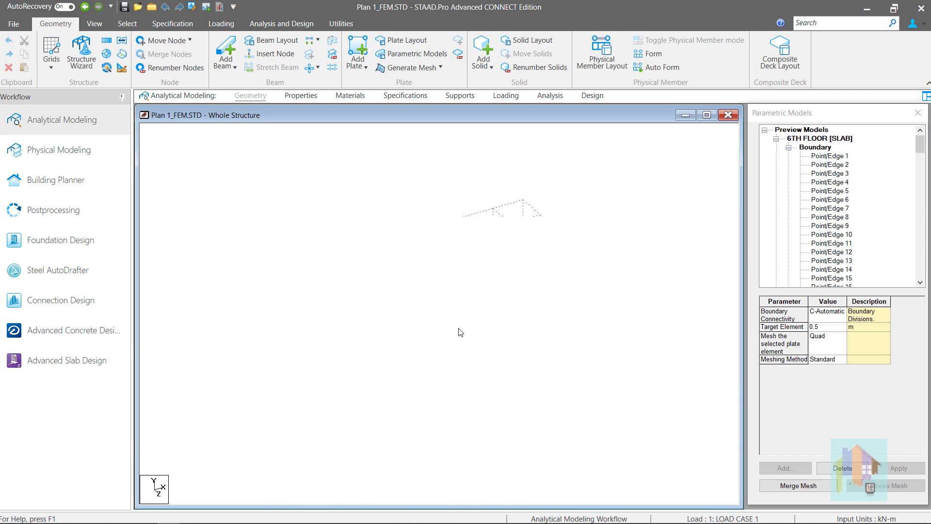
scroll(410, 329, up, 1)
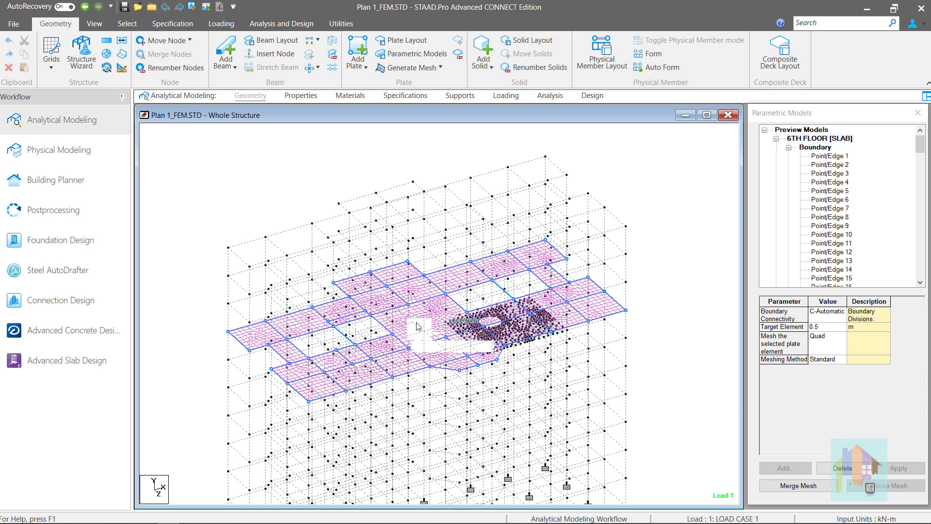
key(space)
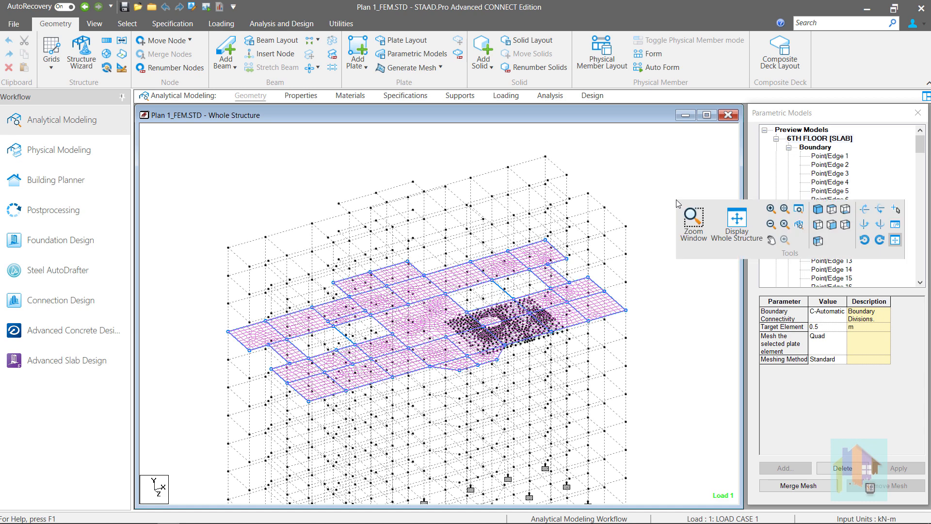
click(833, 209)
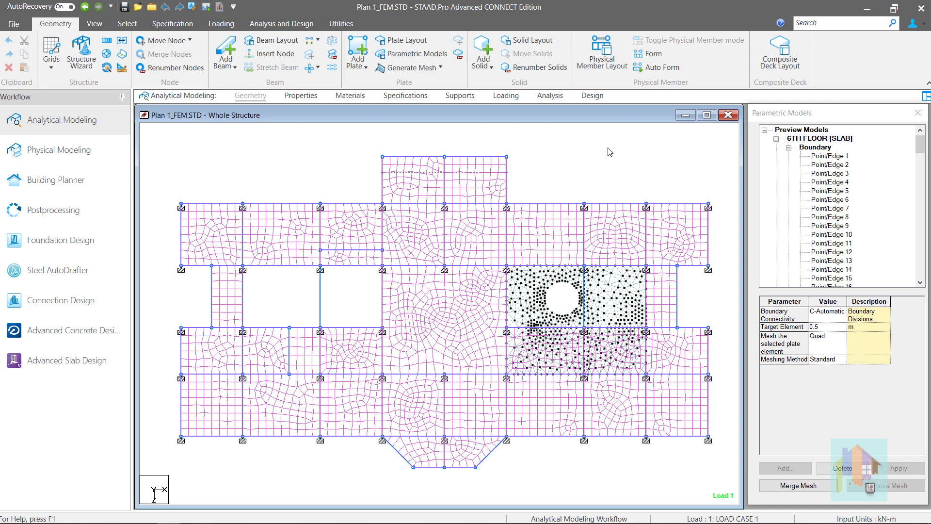
Inspect the 6TH FLOOR slab's Point/Edge 1, Density Points 1 and 6, and Density Lines 4 and 11
click(829, 160)
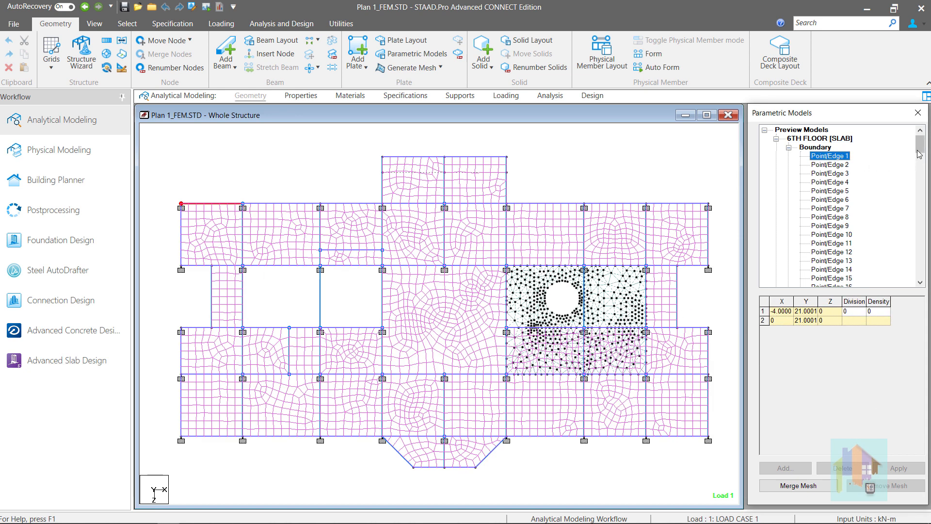
drag(920, 151, 919, 182)
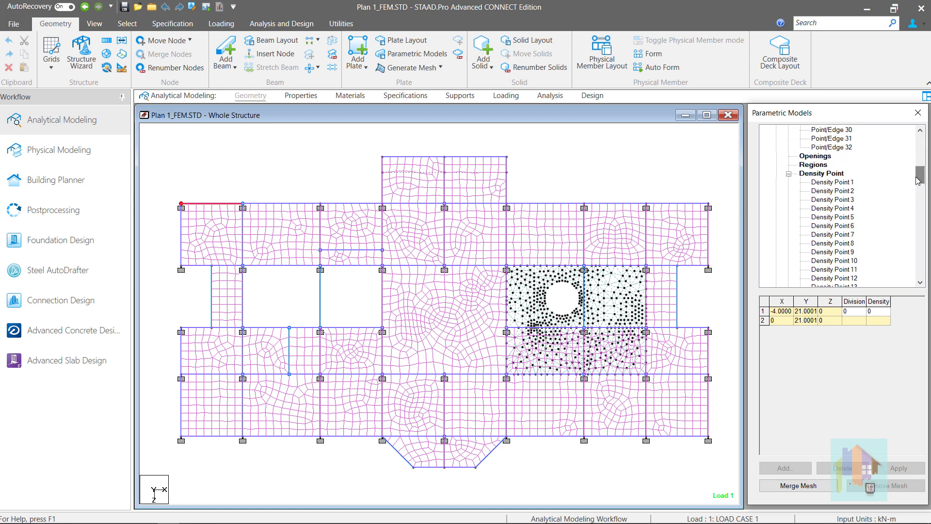
click(830, 183)
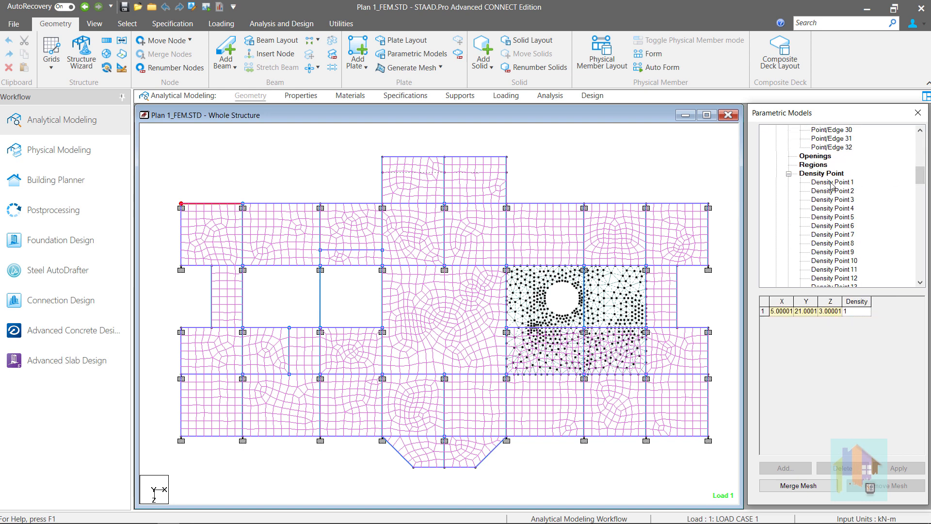
click(824, 226)
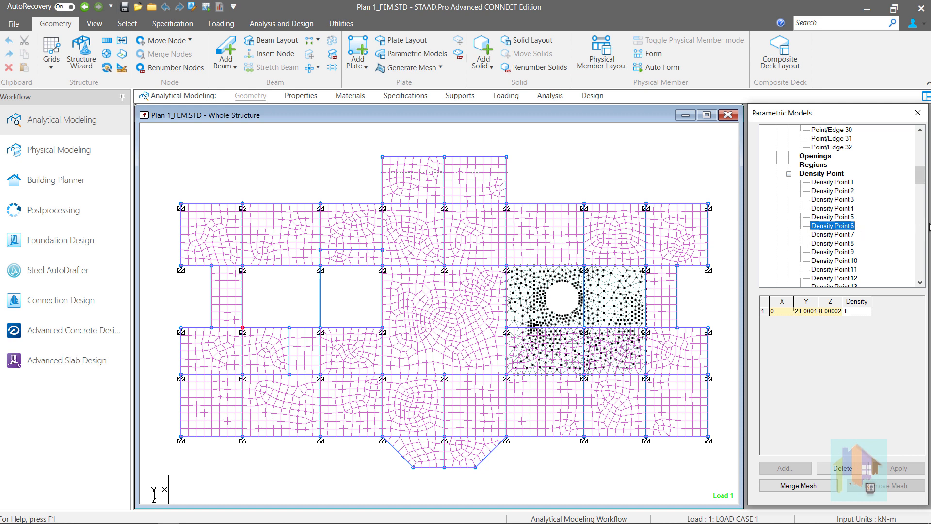
drag(921, 179, 920, 207)
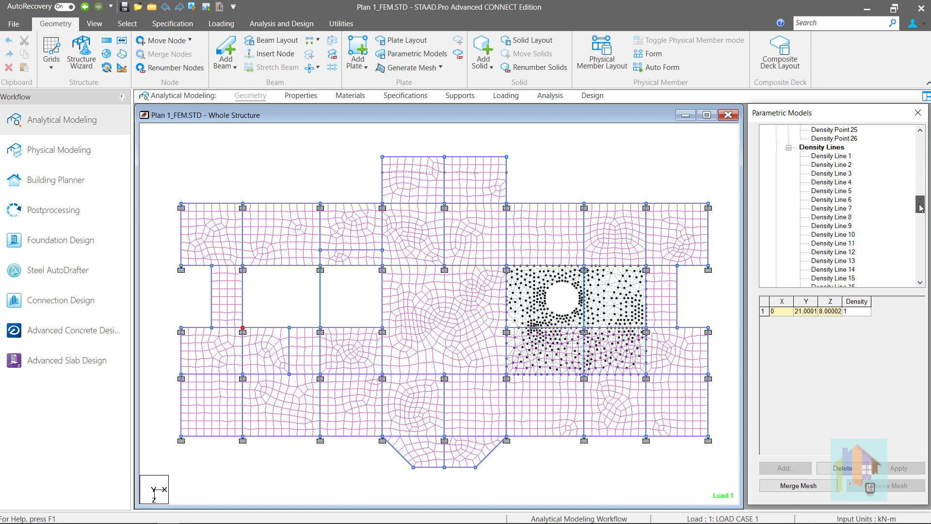
click(833, 184)
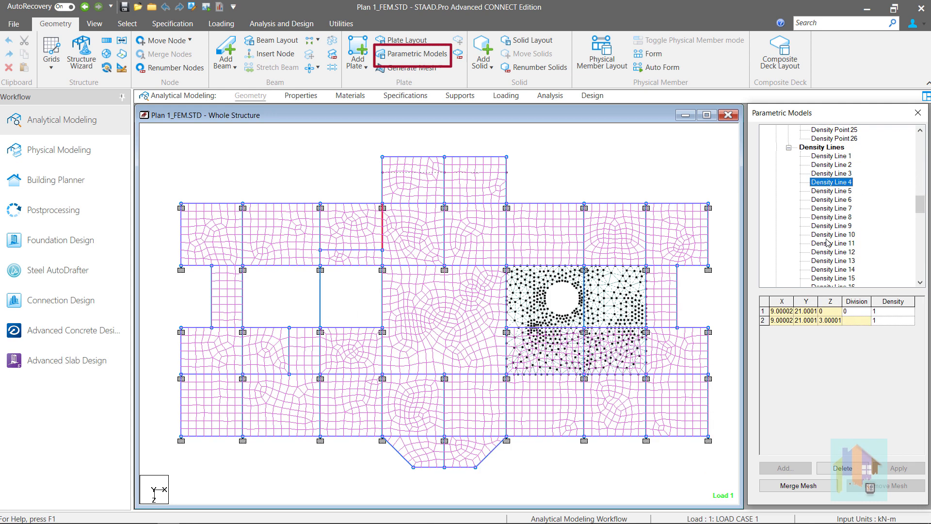
click(827, 243)
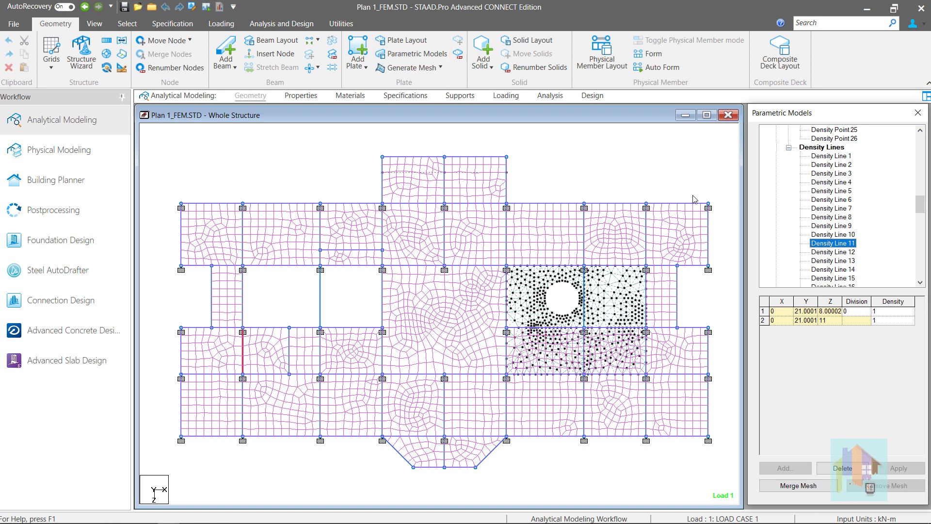
click(608, 163)
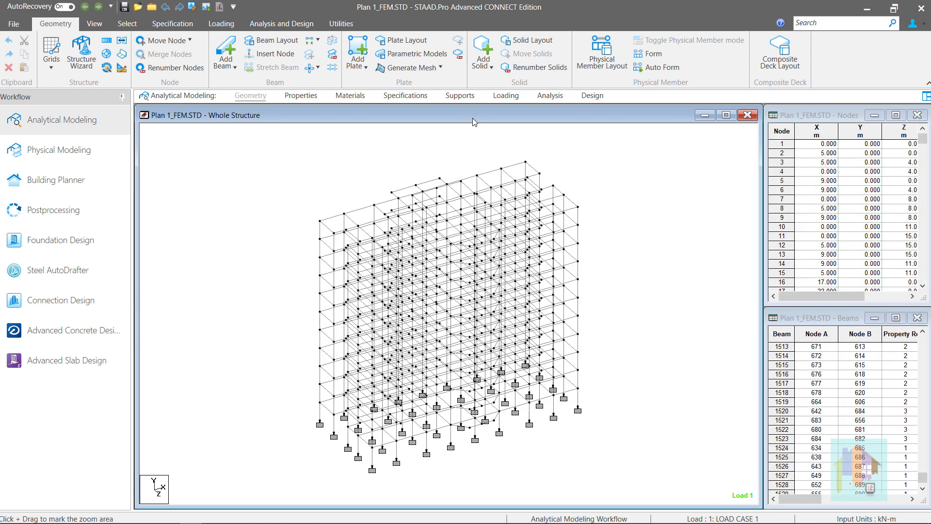
Open the parametric models for the Plan 1_FEM frame and examine the whole frame from several angles
click(435, 54)
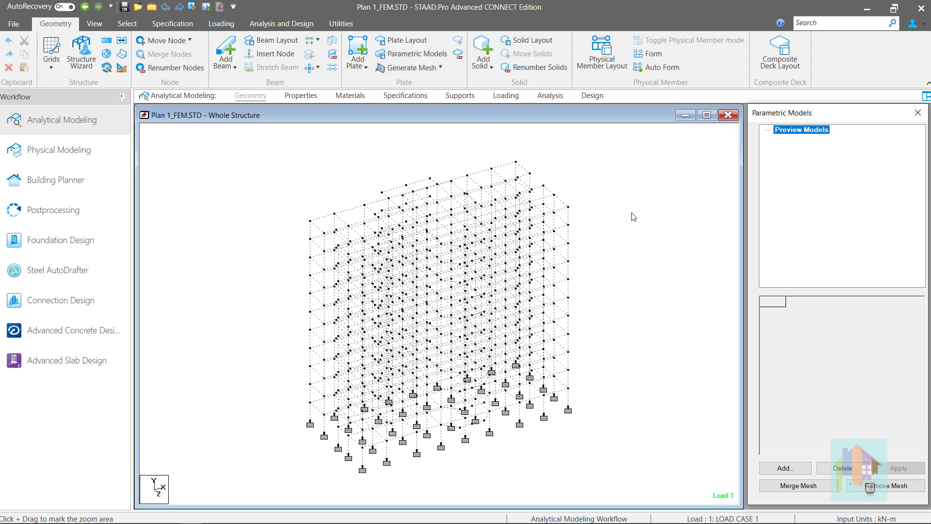
click(646, 258)
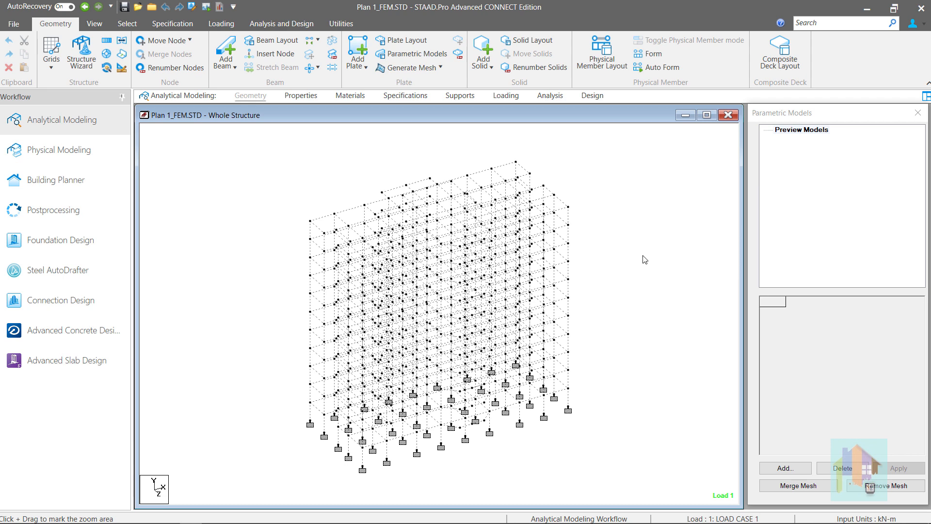
key(Up)
key(Up)
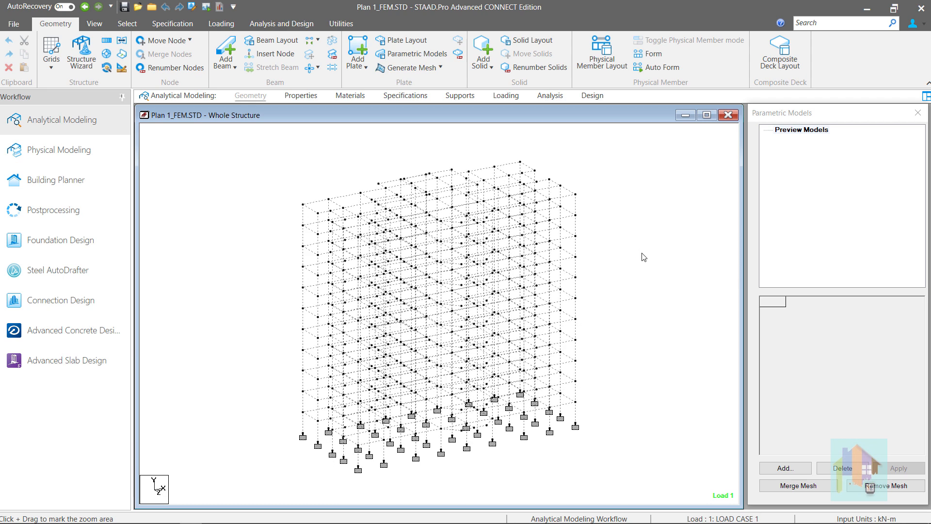
key(Right)
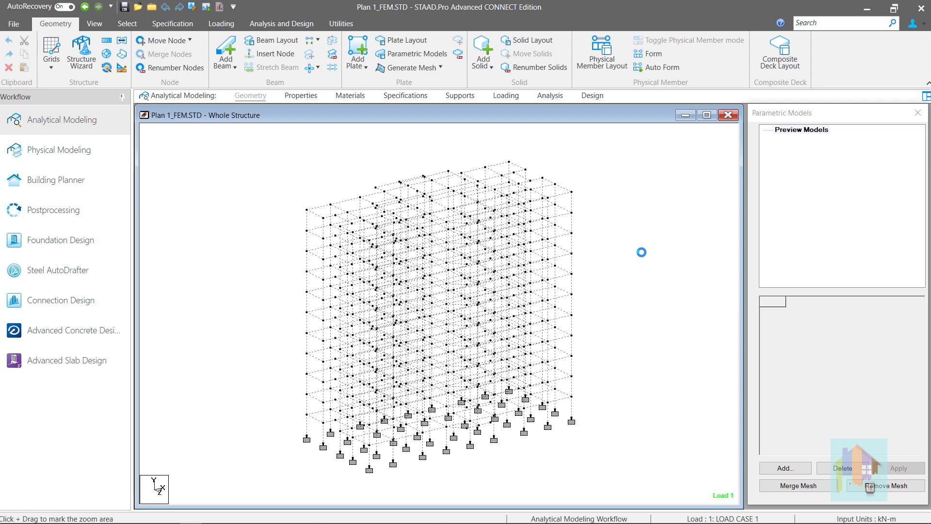
key(Right)
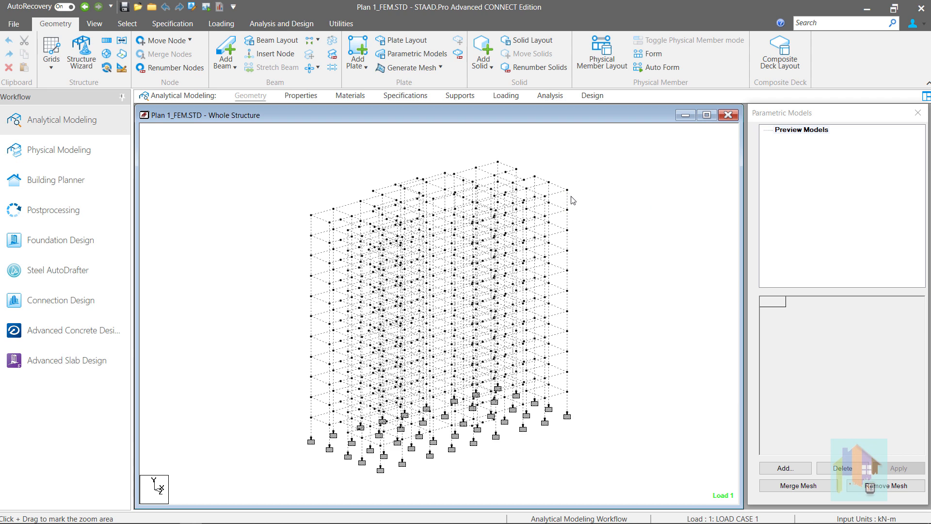
right_click(597, 221)
click(738, 228)
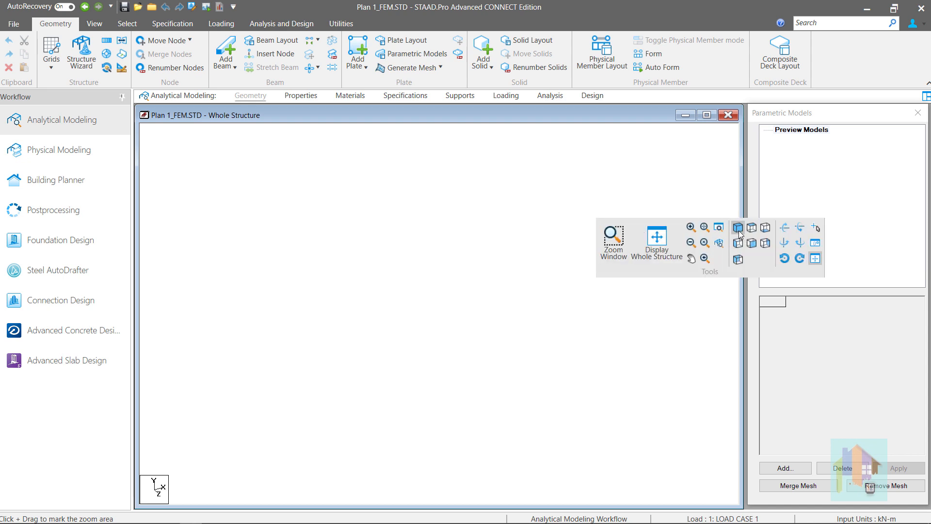
scroll(320, 391, up, 3)
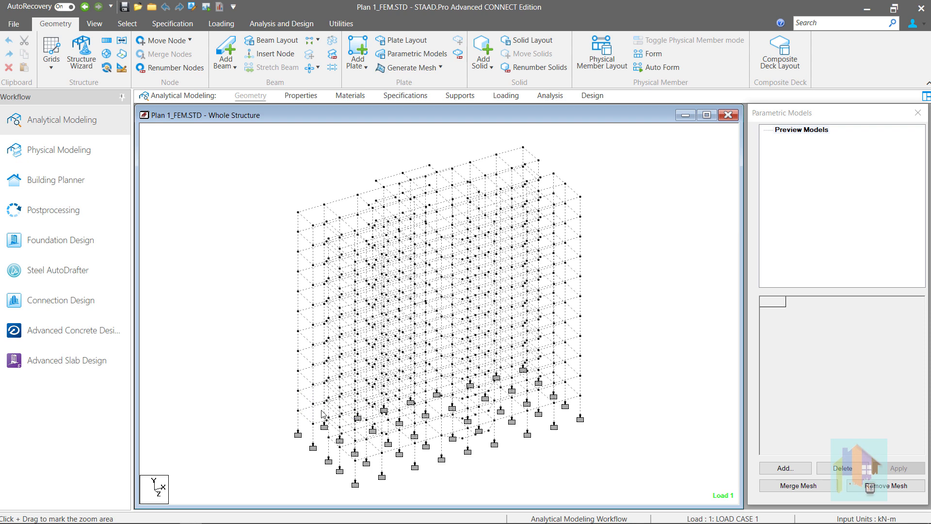
Isolate the top full-width storey's roof beams and columns in a new view in the active window, shown isometrically
middle_click(633, 242)
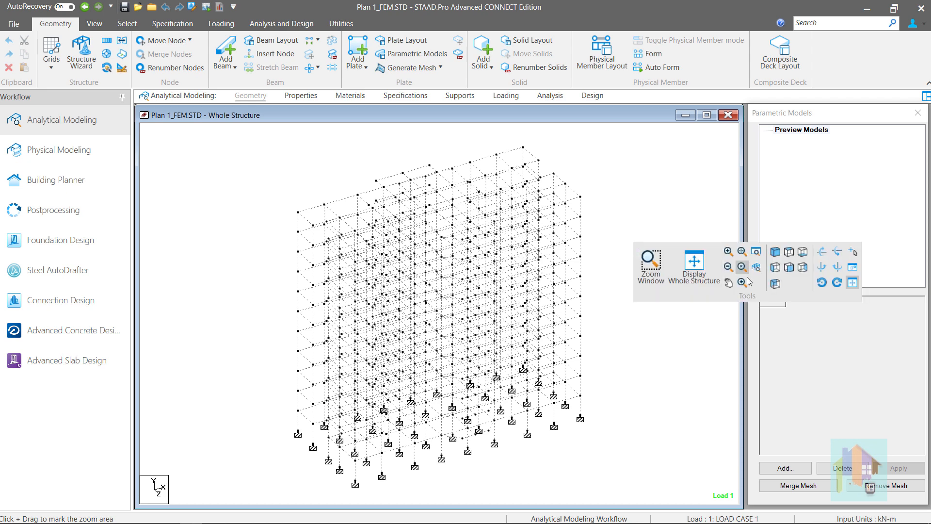
click(774, 267)
drag(609, 194, 267, 167)
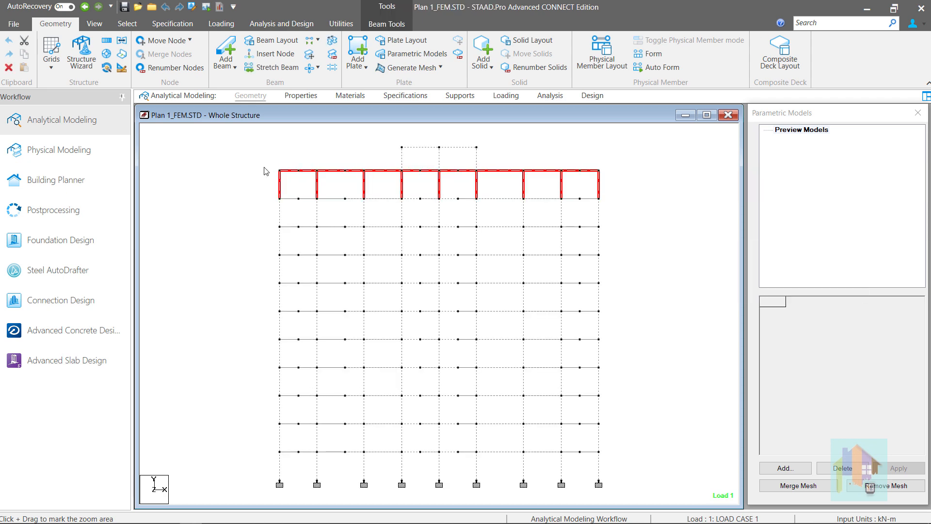
right_click(242, 179)
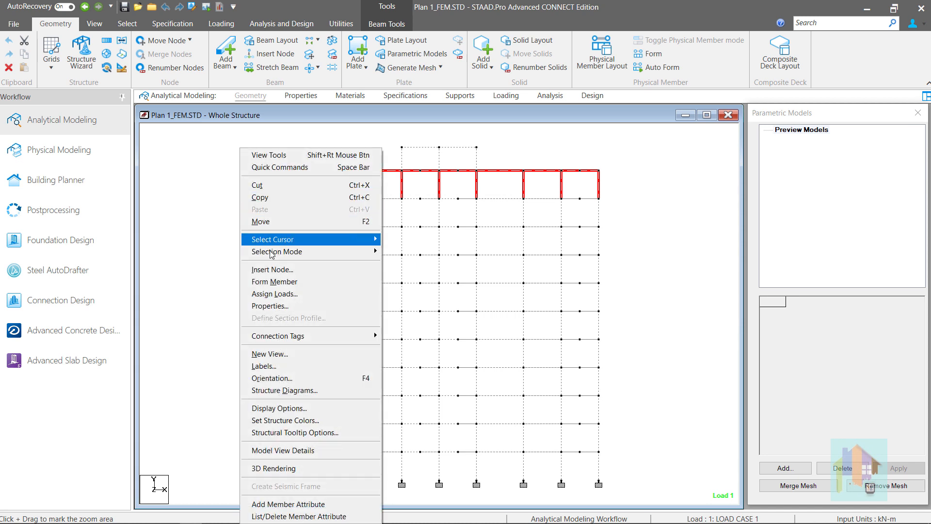
click(270, 354)
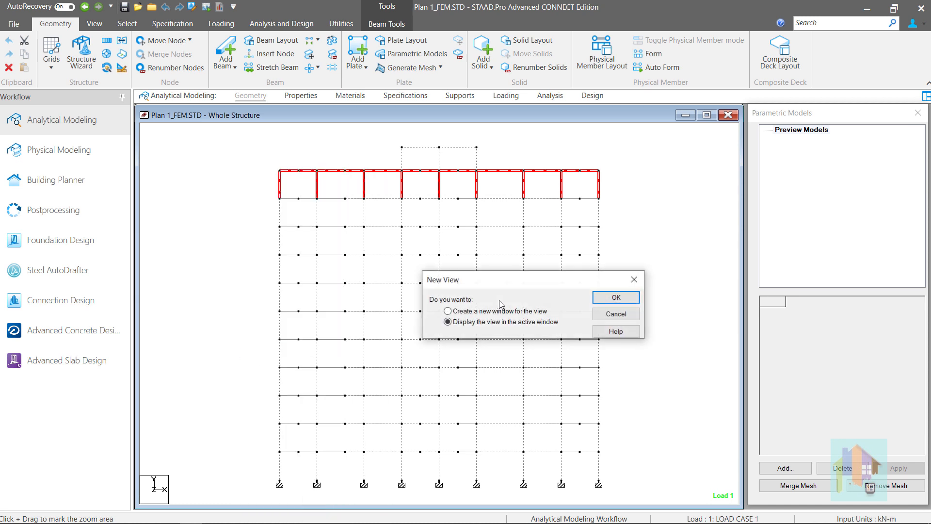
click(615, 297)
right_click(637, 228)
click(762, 237)
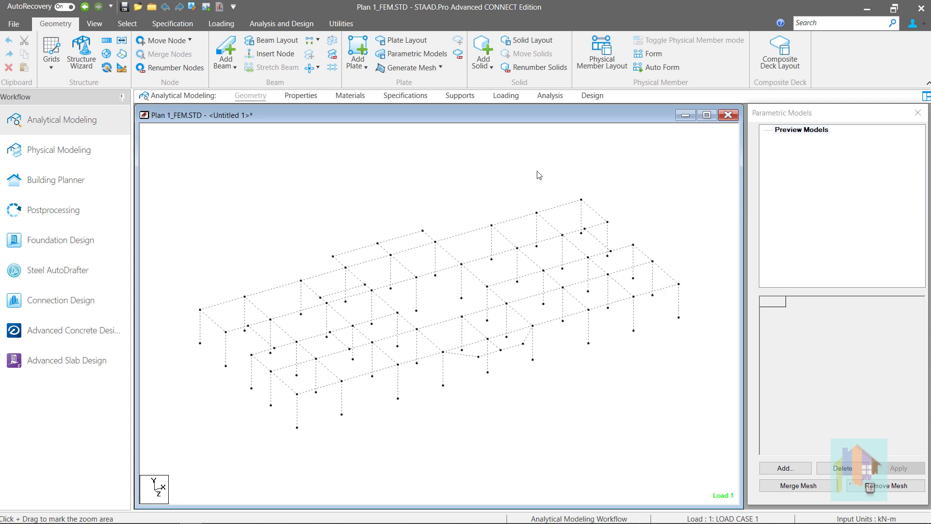
click(94, 25)
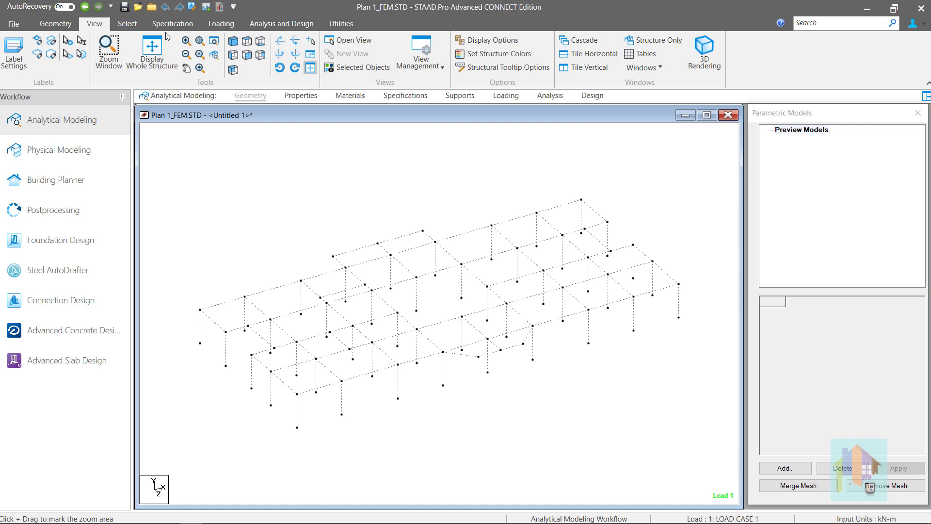
click(358, 42)
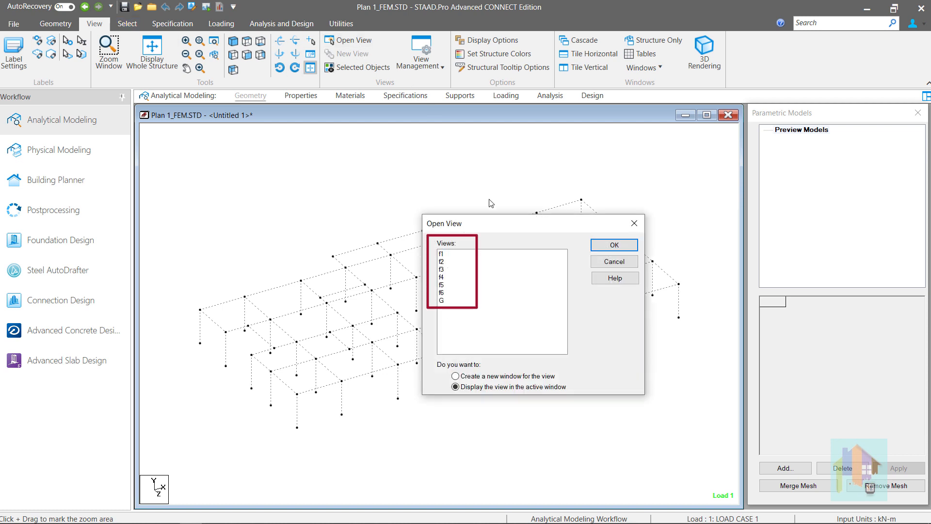
click(443, 285)
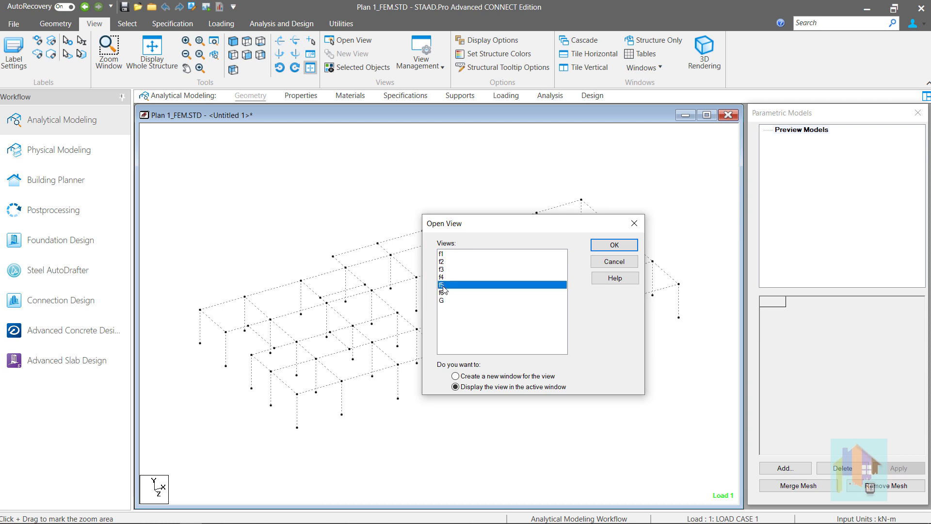
click(614, 261)
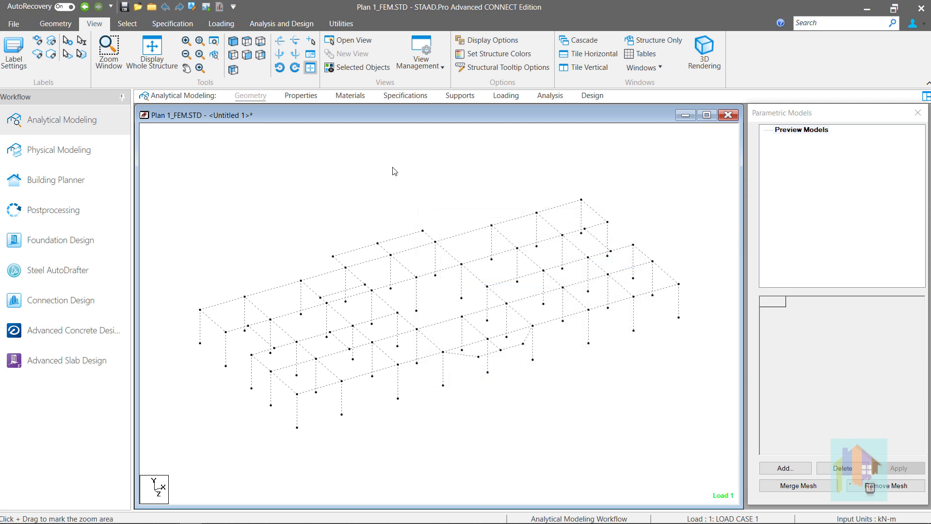
Return to the whole structure and open the saved view f5 in the active window
click(152, 51)
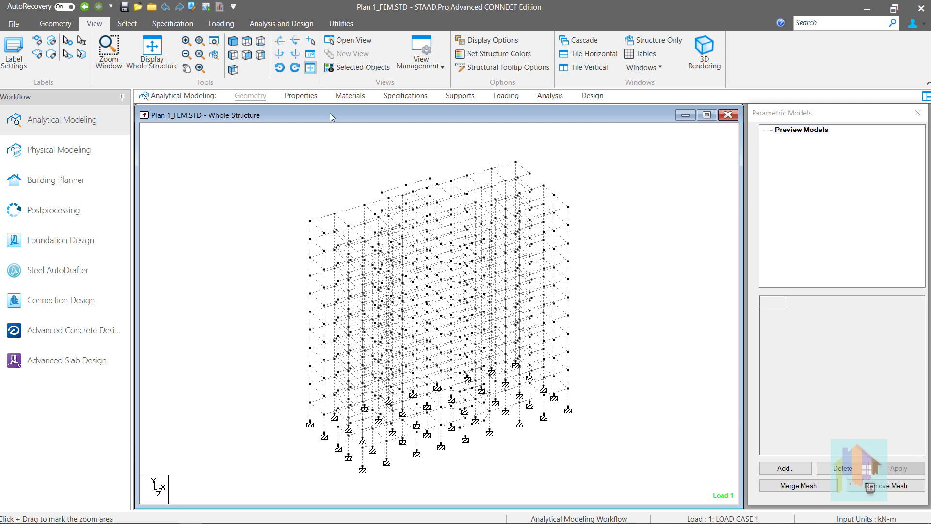
click(360, 43)
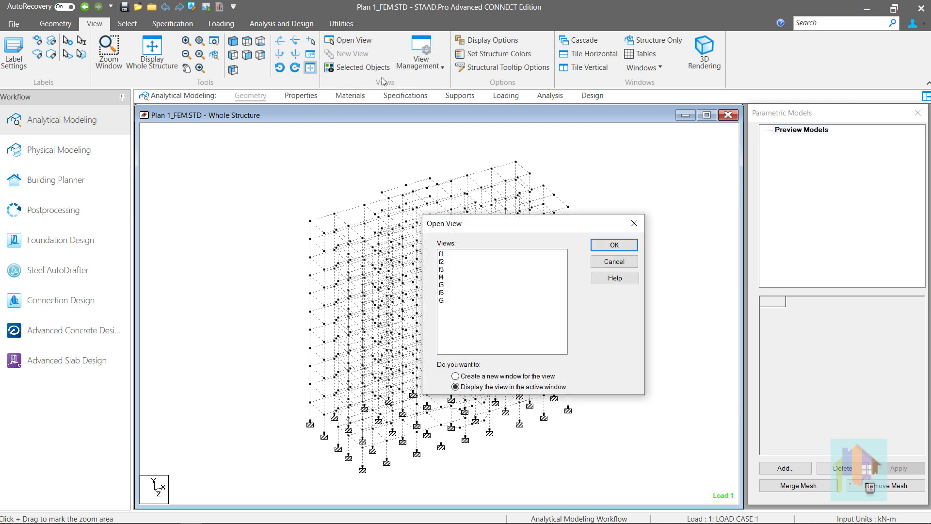
double_click(442, 285)
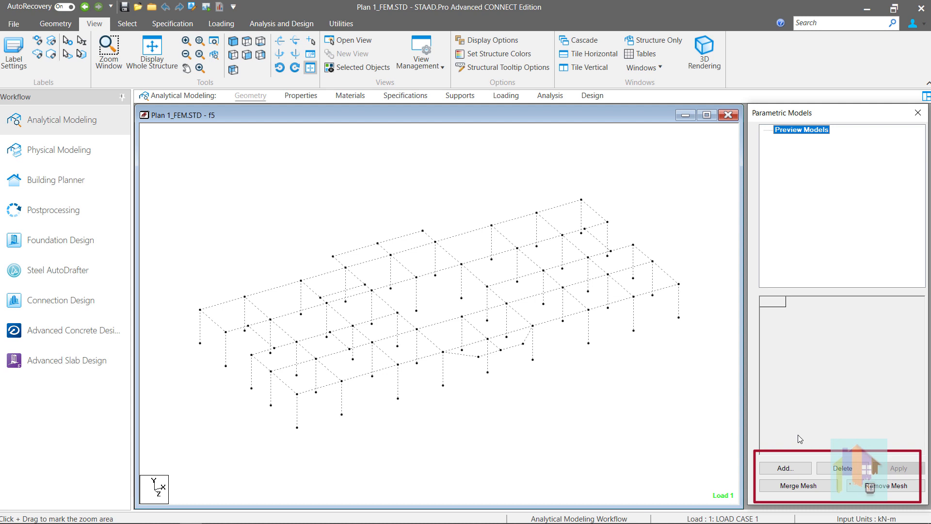
Start adding a parametric model, with its first boundary point at the second row's node where the sixth bay begins
click(794, 468)
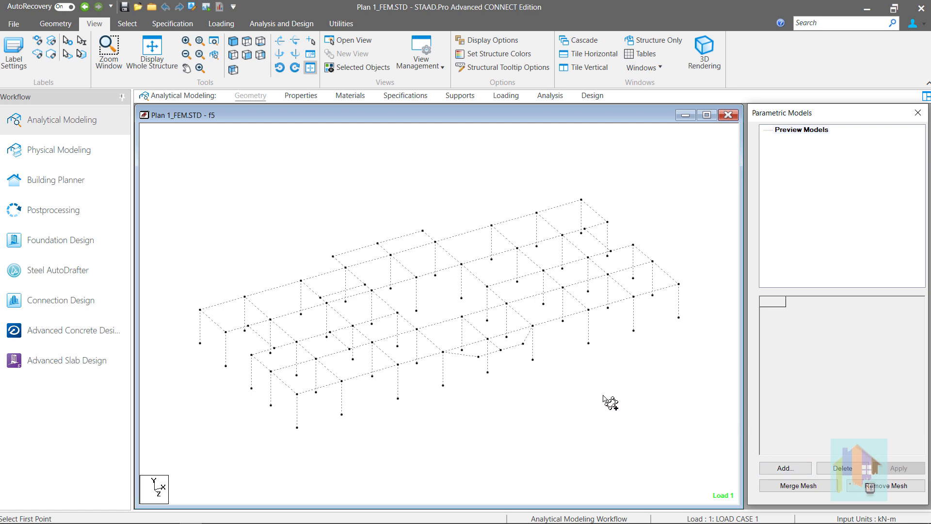
click(461, 264)
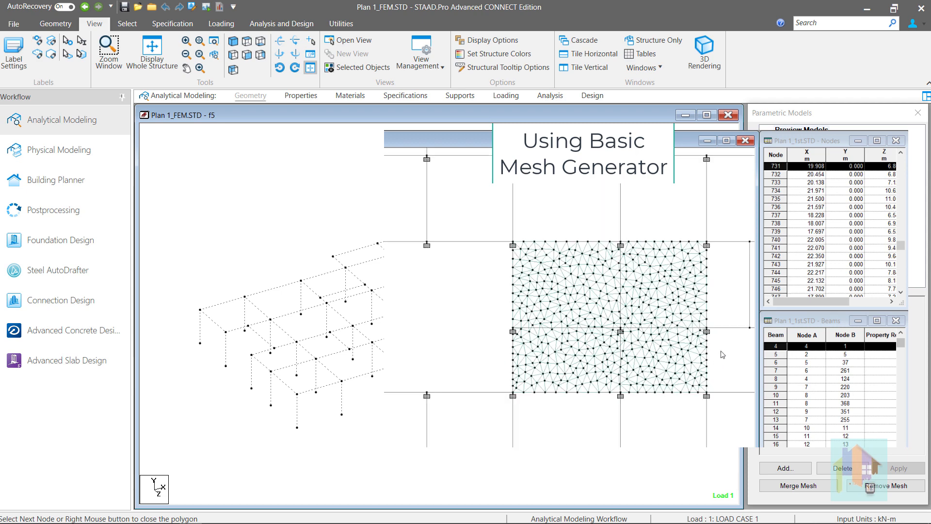
Inspect the beams crossing the interior of the generated plate mesh in the Plan 1_1st model
click(560, 333)
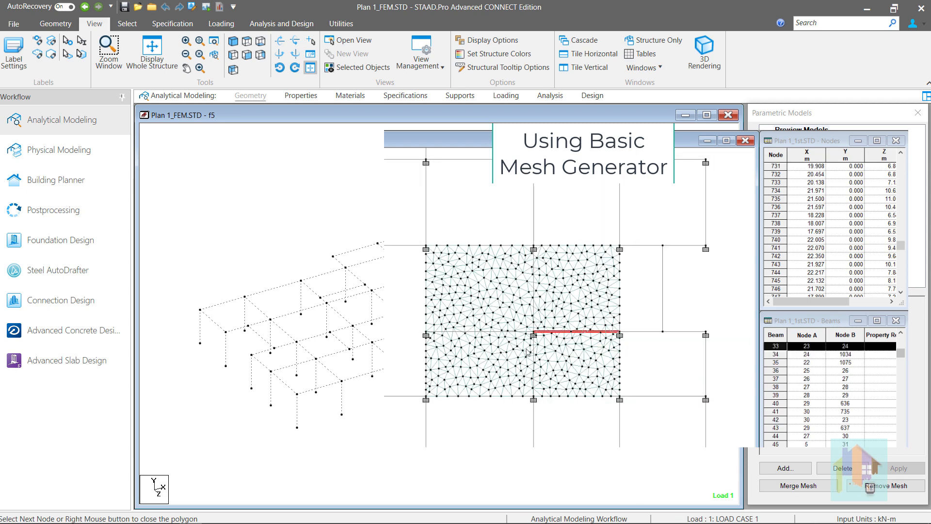
click(494, 334)
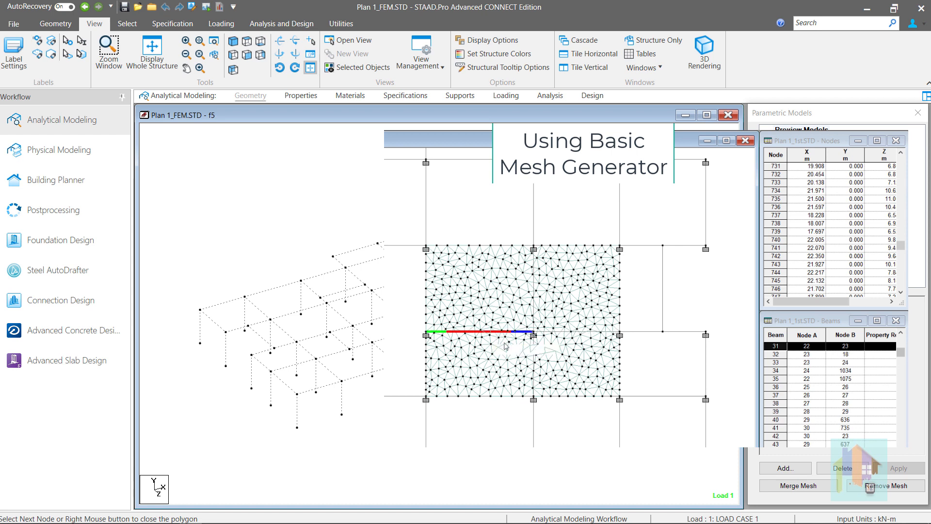
click(533, 371)
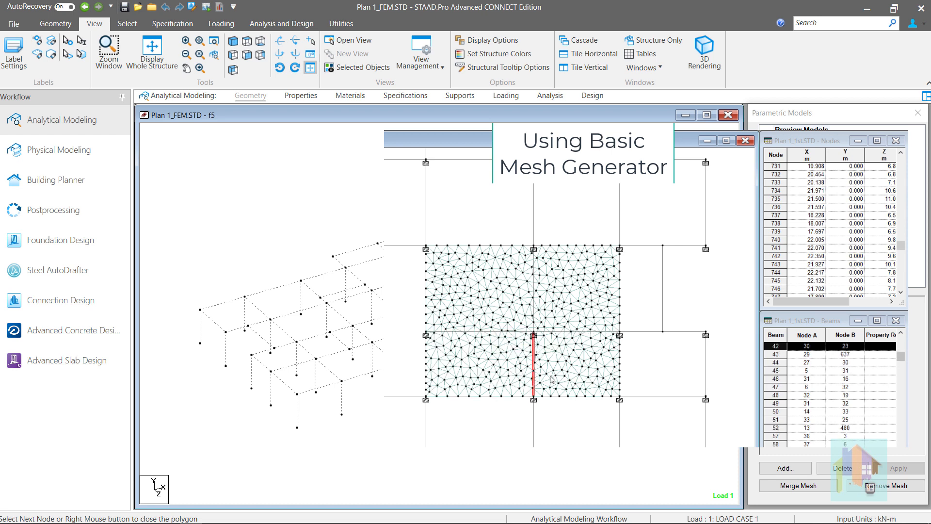
click(636, 378)
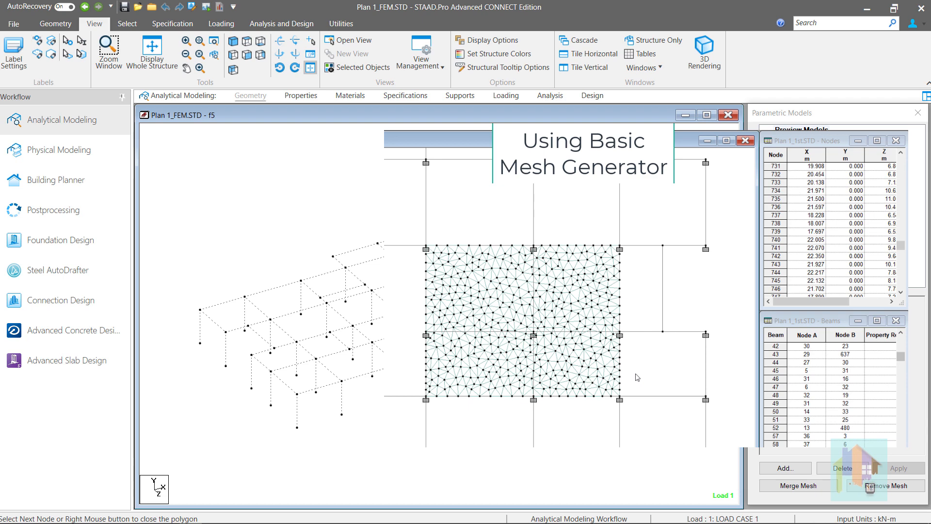
right_click(637, 377)
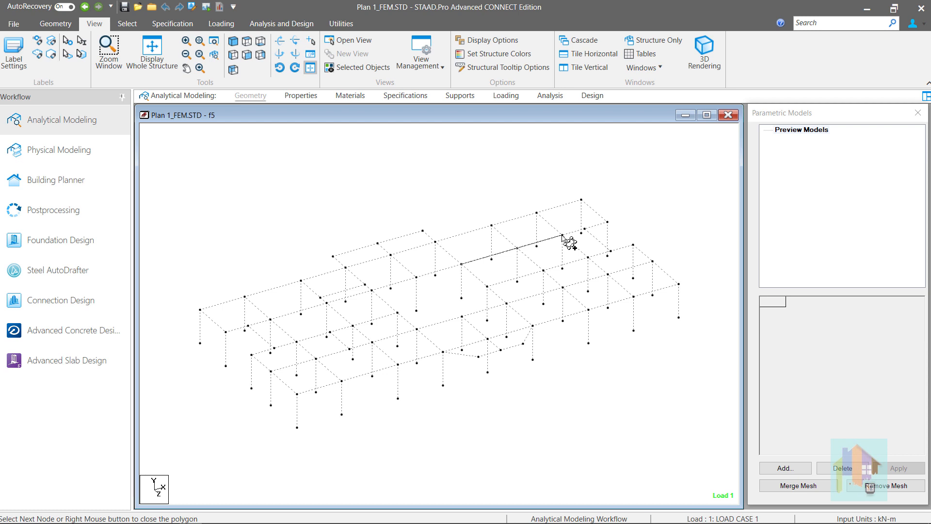
Complete the slab boundary as a closed four-corner polygon covering the sixth and seventh bays, two bays deep from the second row
click(562, 235)
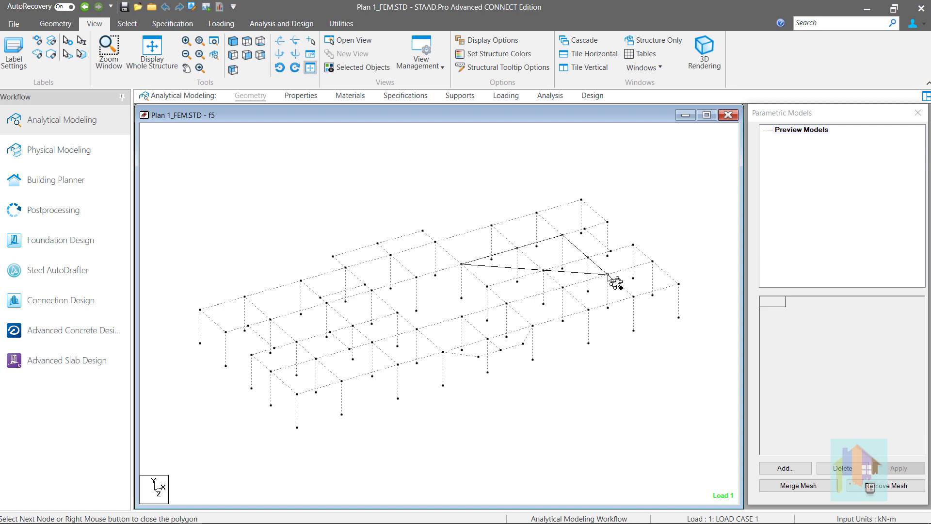
click(608, 274)
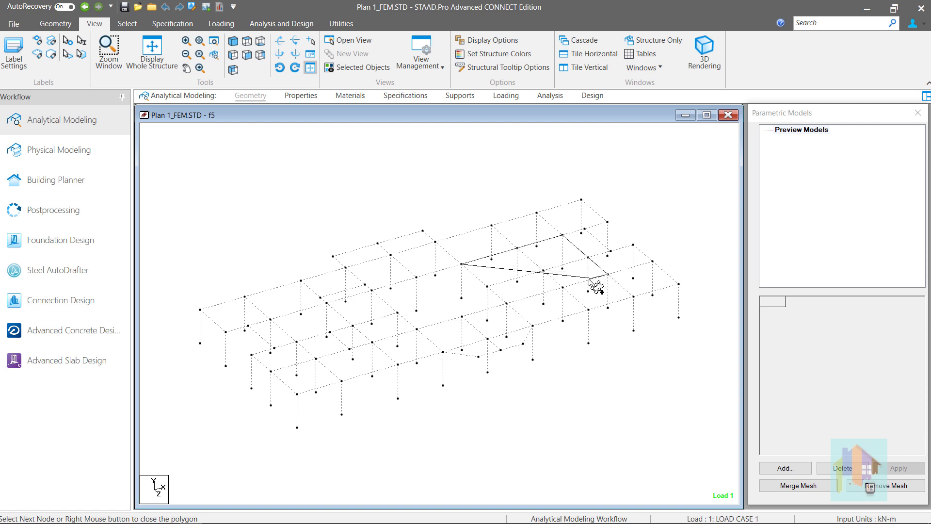
click(507, 304)
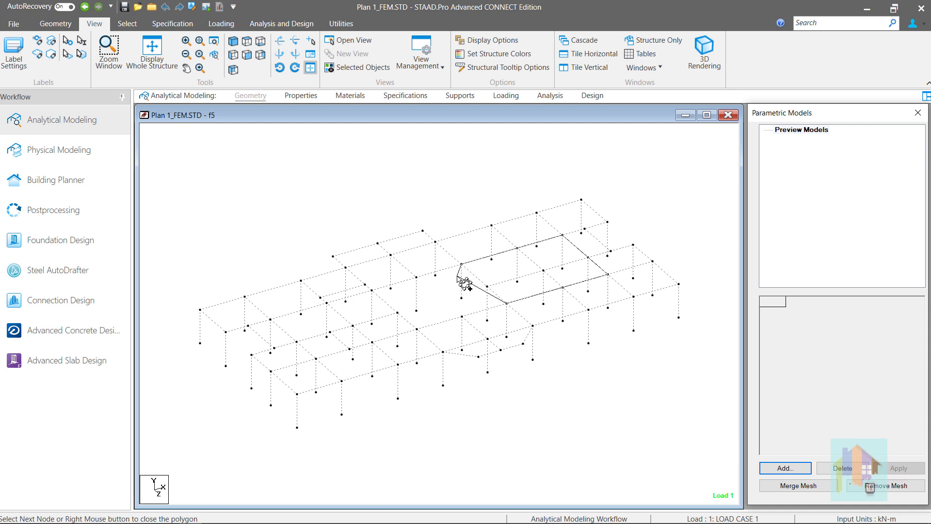
right_click(456, 290)
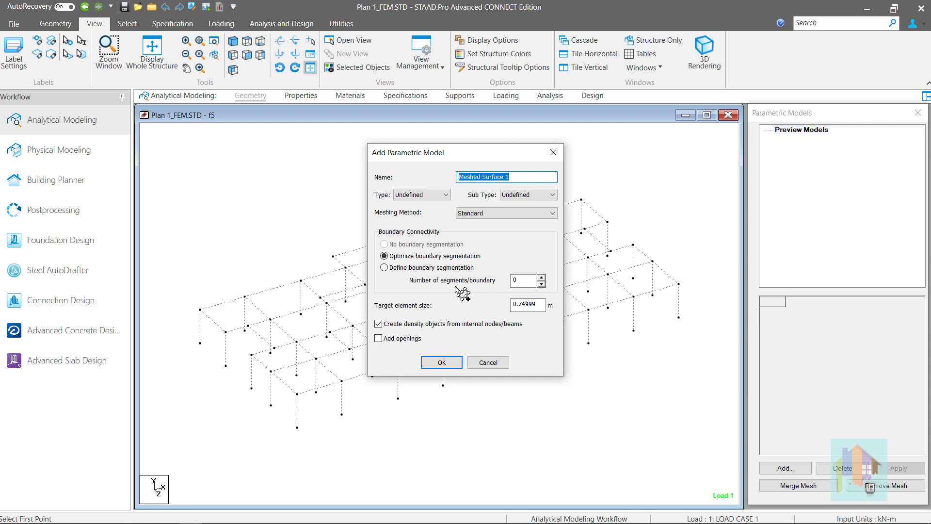
Name the parametric model Panel 1 and set its type to Slab
drag(518, 177, 454, 178)
text(Panel)
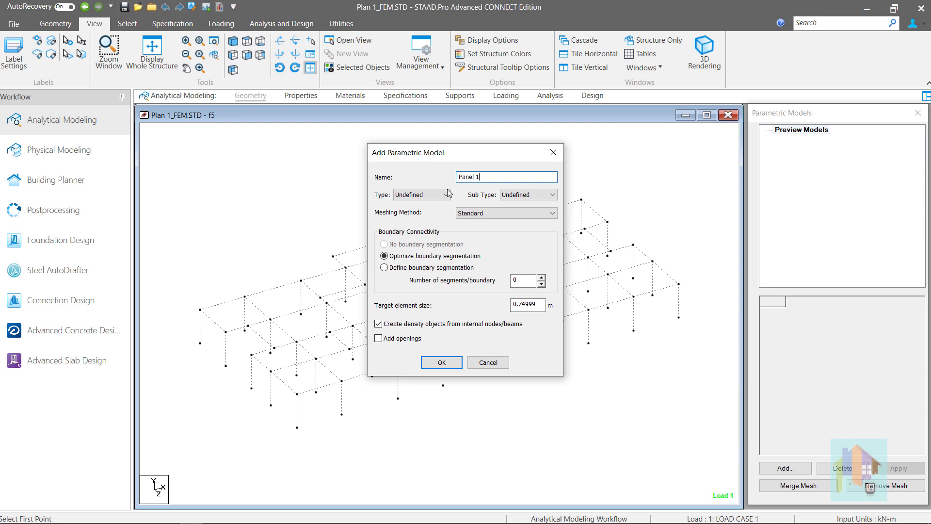
click(445, 196)
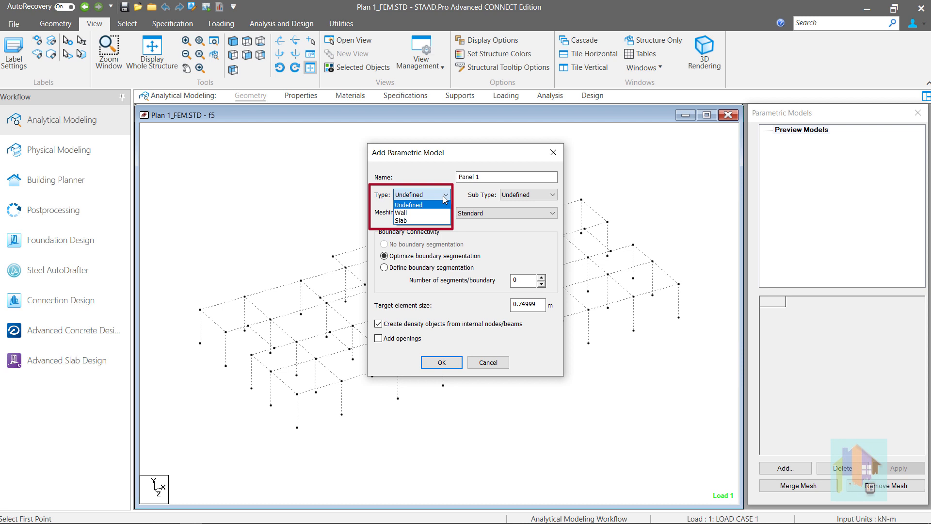
click(434, 221)
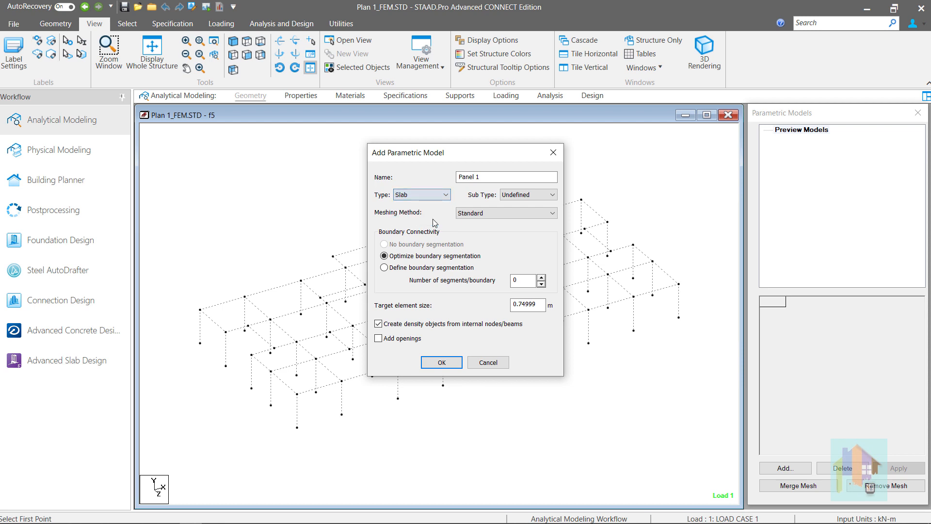
Review the sub types offered for Slab, switch the type to Wall, and review its sub types
click(511, 196)
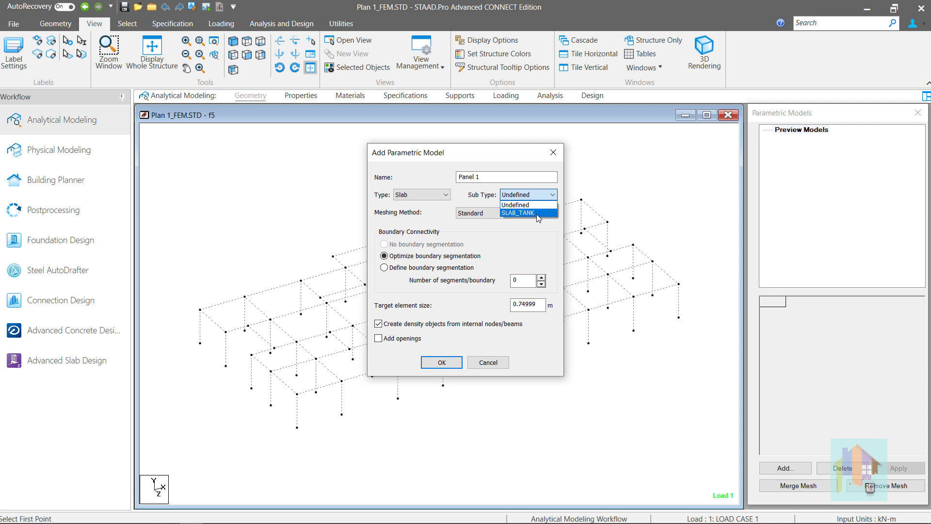
click(438, 195)
click(438, 194)
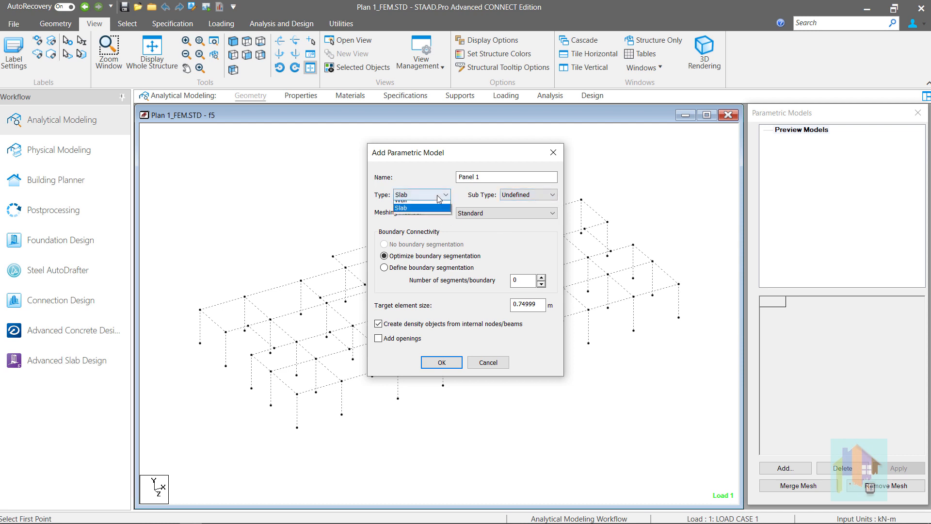
click(428, 215)
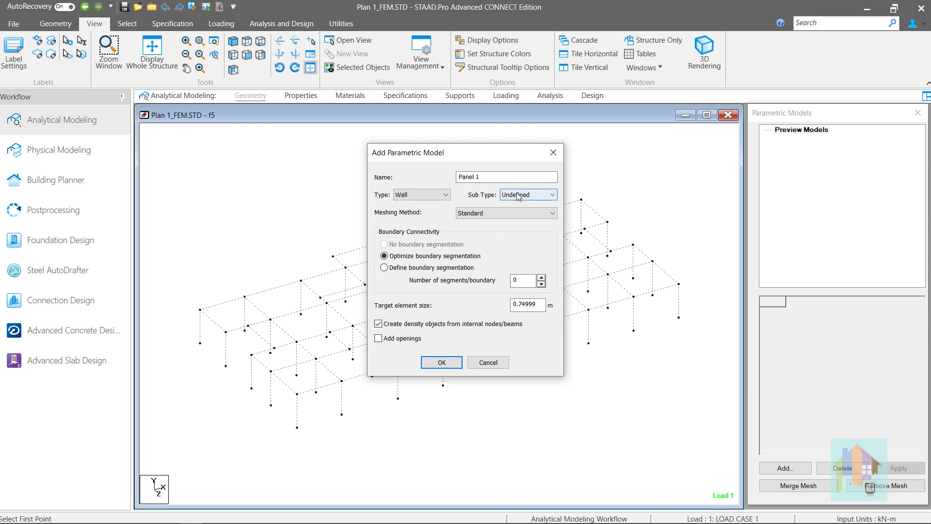
click(518, 195)
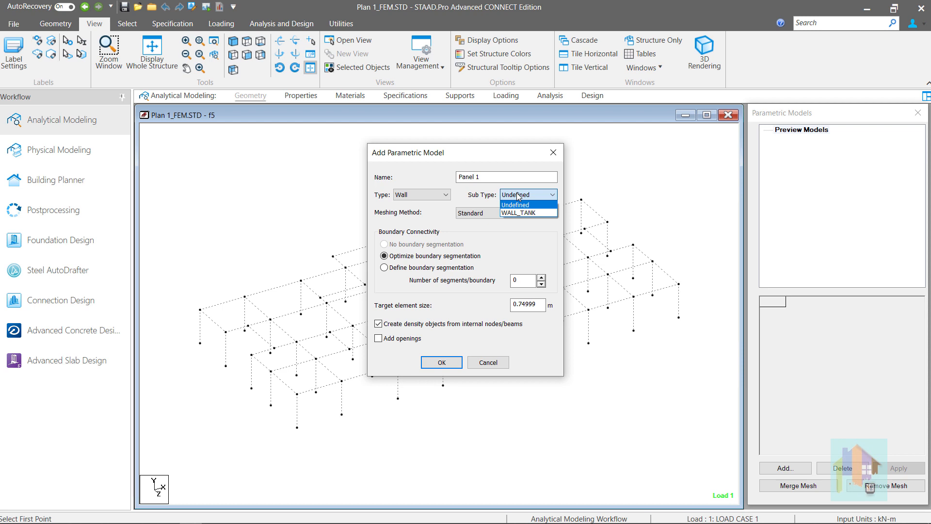
click(518, 195)
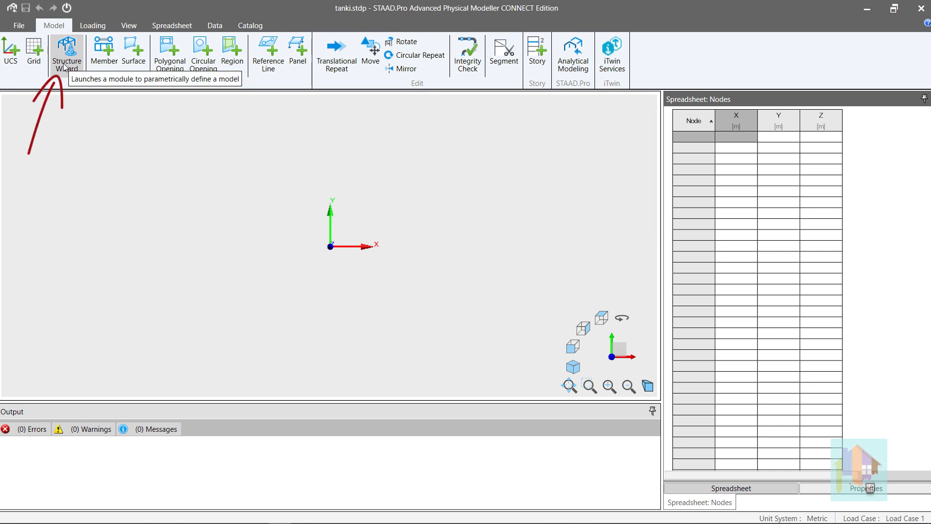
In STAAD.Pro Physical Modeller, open the Structure Wizard and use the Modular Tank RCDC template with a two level wall
click(65, 68)
click(121, 162)
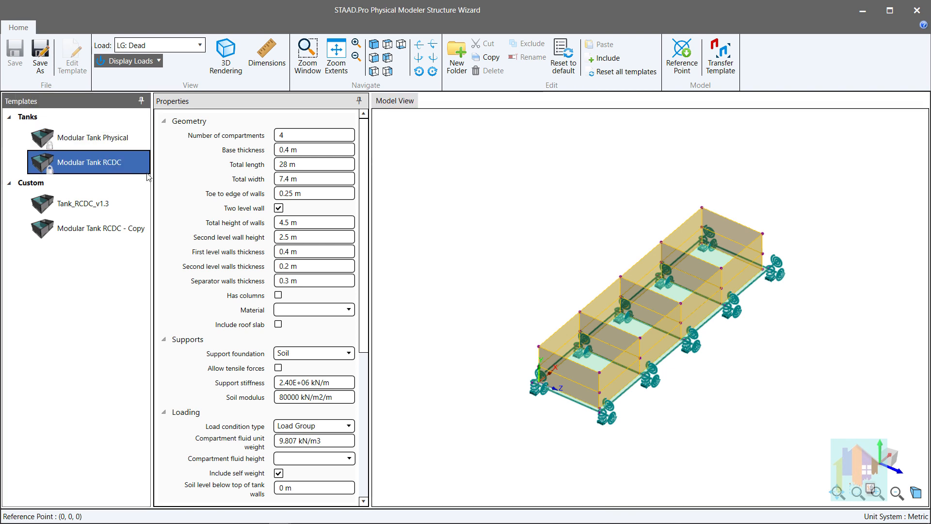
click(279, 209)
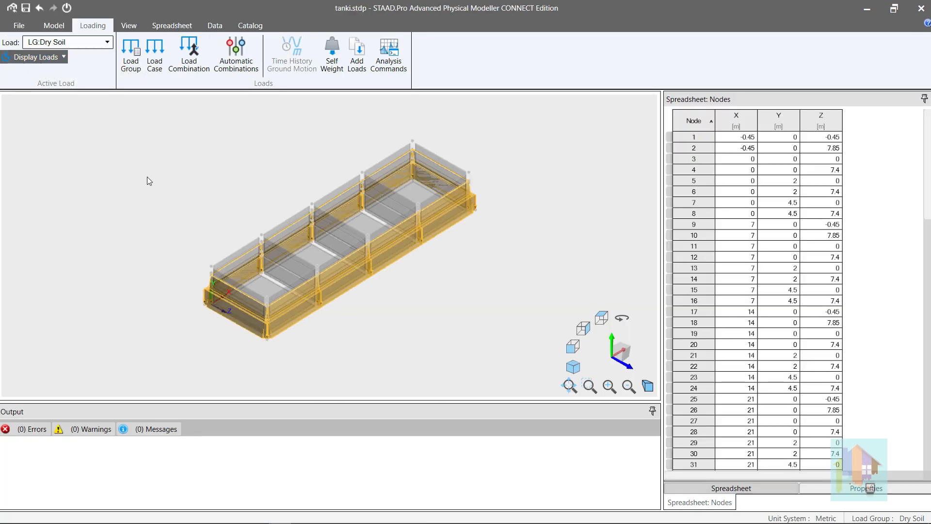
Display the Saturated Soil and Water Table load groups on the modular tank
click(83, 45)
click(81, 107)
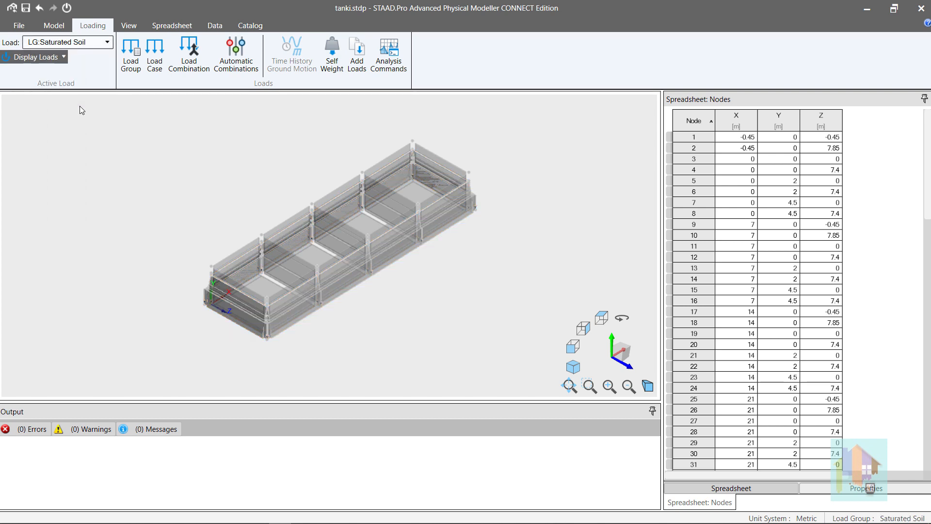
click(85, 44)
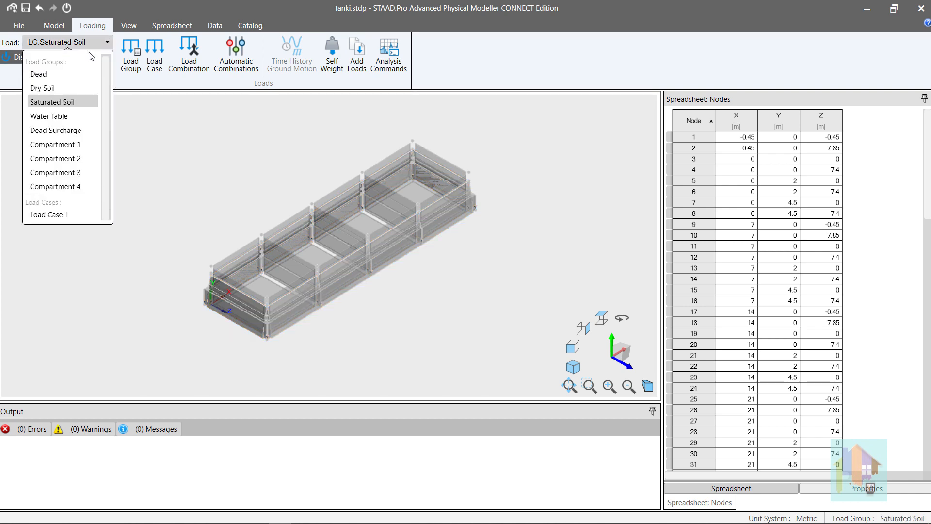
click(73, 118)
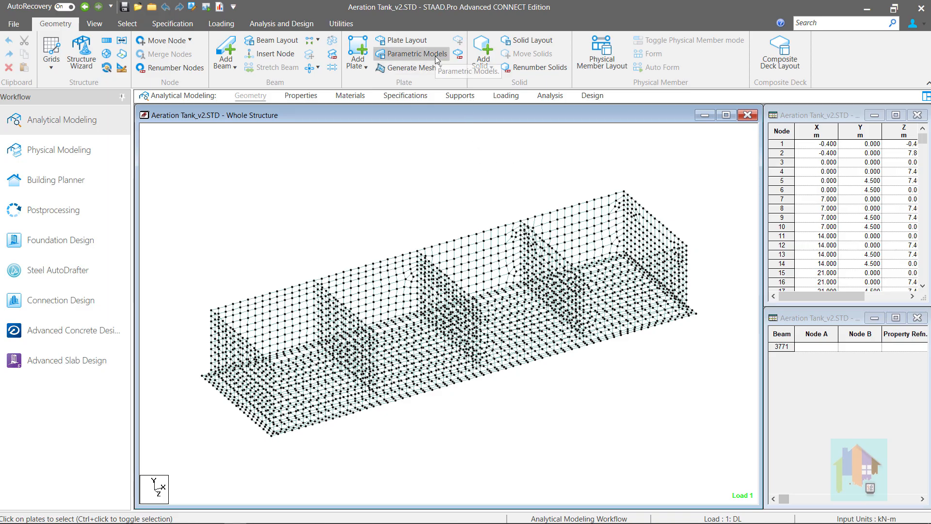
In STAAD.Pro, open the parametric models of Aeration Tank_v2 and highlight slab S14 and walls S10 and S8
click(412, 54)
click(711, 362)
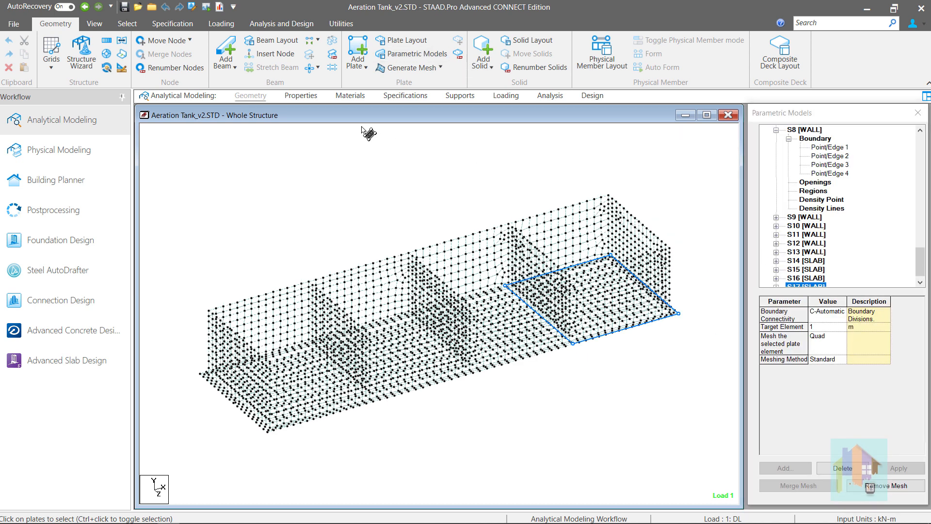
click(808, 261)
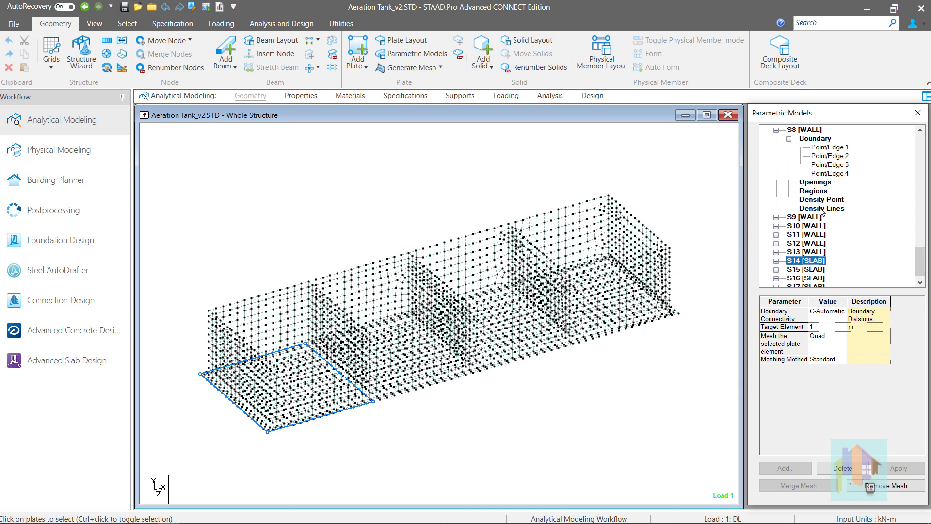
click(808, 226)
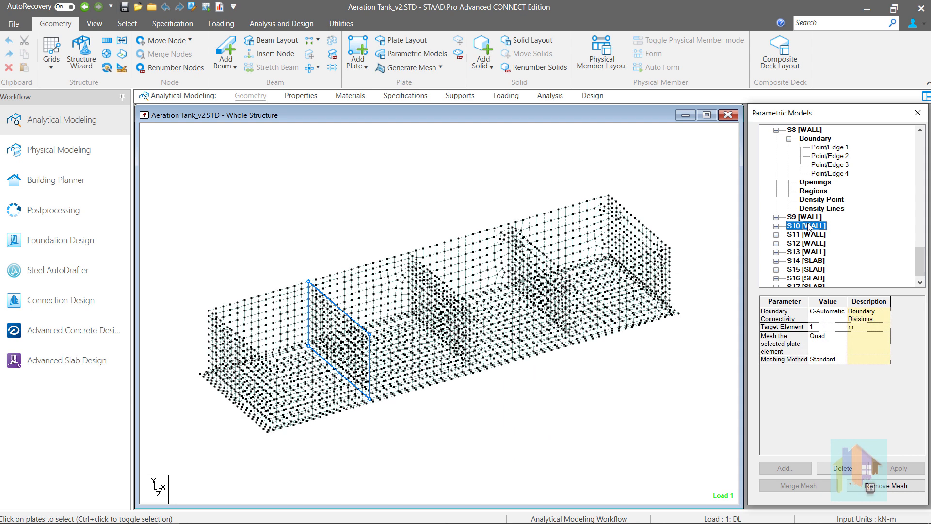
double_click(813, 132)
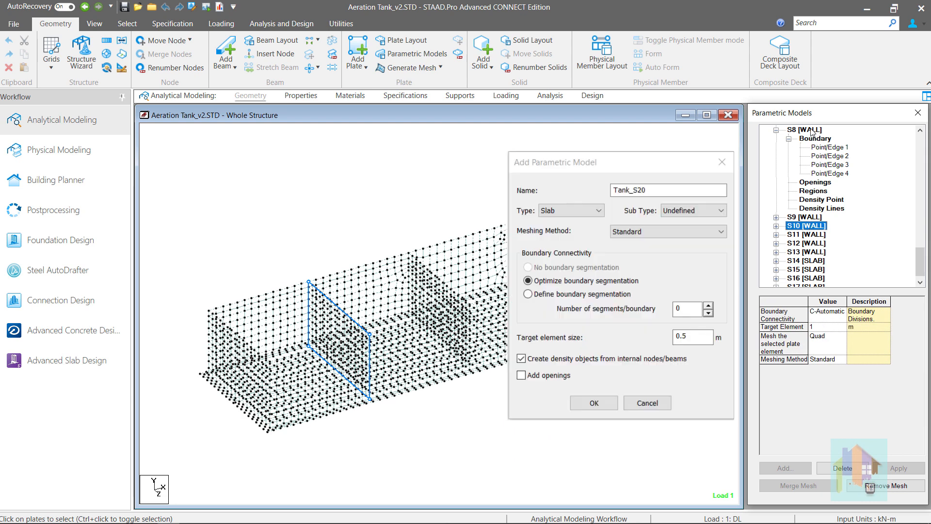
Set the type of parametric model Tank_S20 to Slab with the sub type SLAB_TANK
click(599, 210)
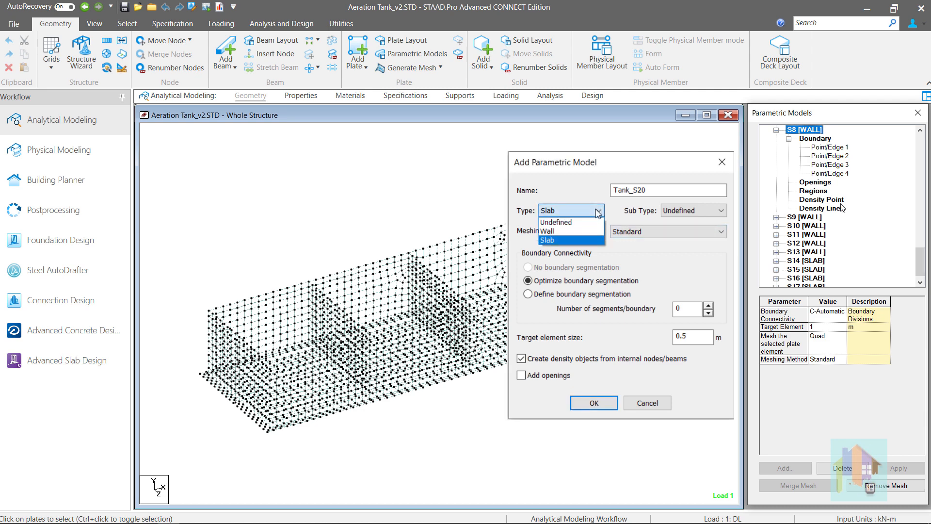
click(592, 241)
click(696, 215)
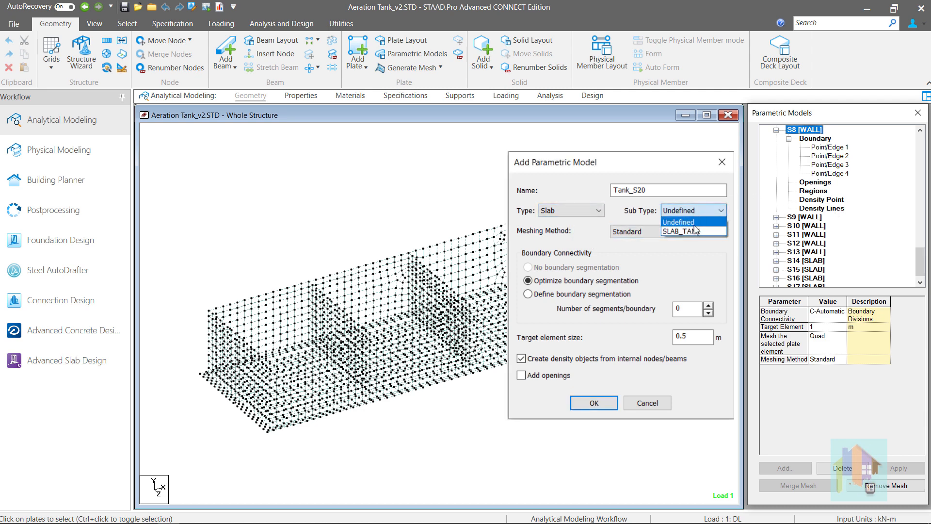
click(697, 233)
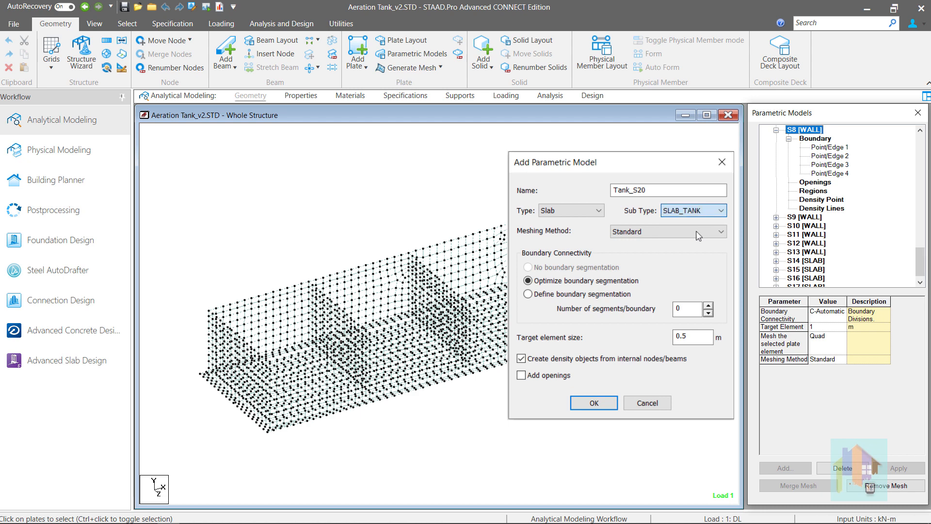
Change Tank_S20 to the Wall type with the sub type WALL_TANK
click(599, 212)
click(597, 232)
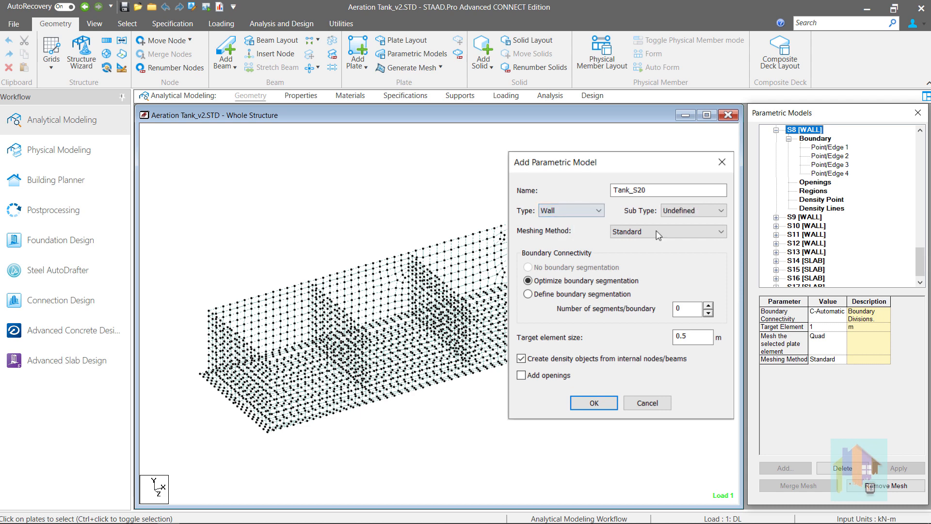
click(713, 213)
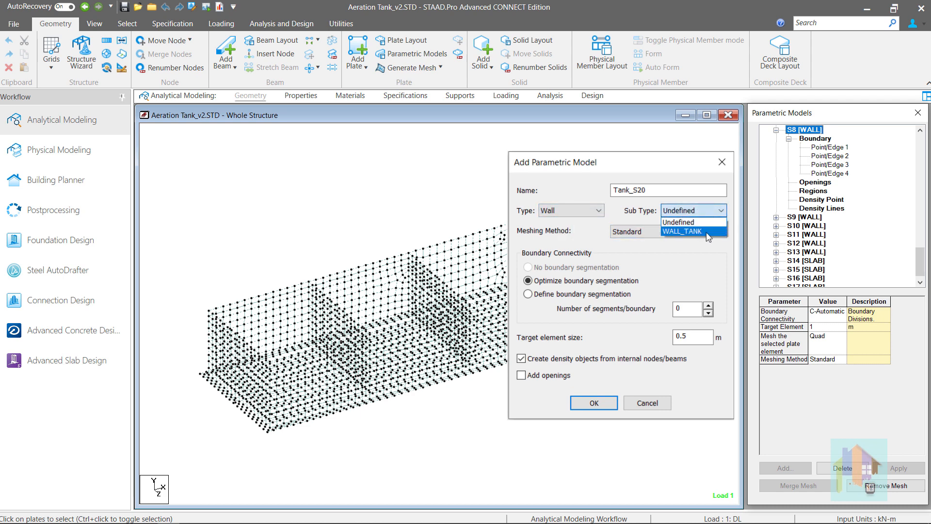
click(708, 231)
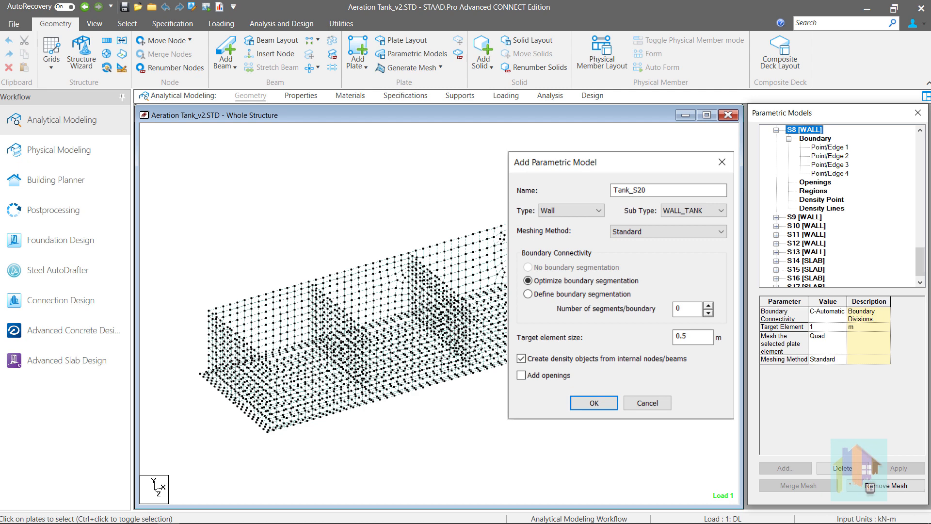
key(Return)
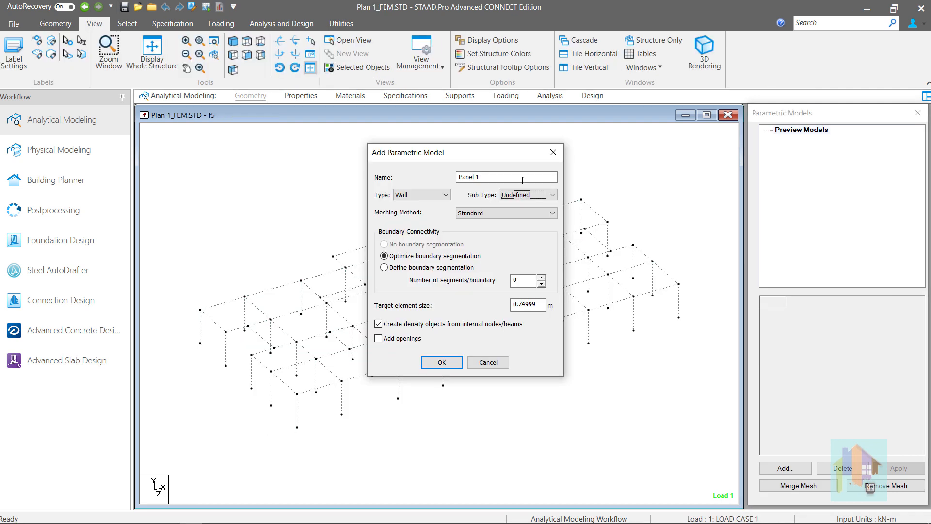
For Panel 1 in the Plan 1_FEM model, set type Slab, sub type Undefined and the Standard meshing method
click(528, 194)
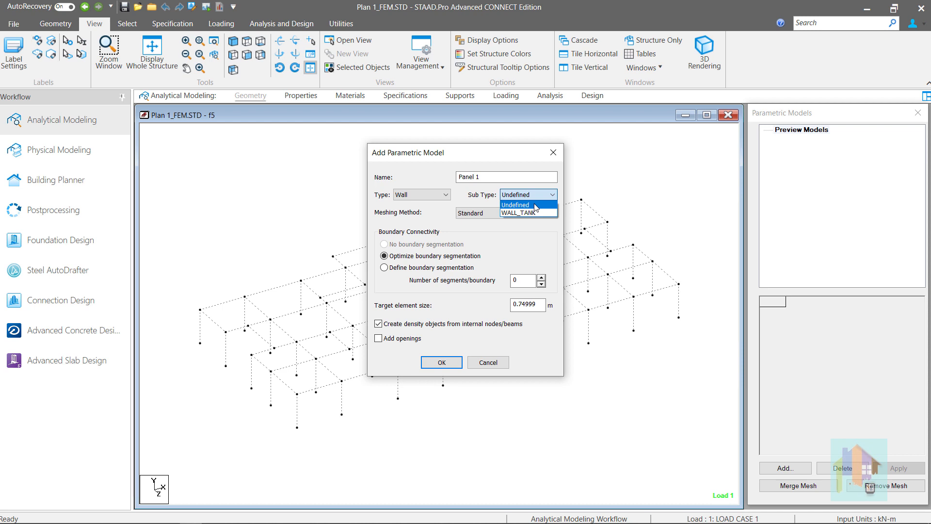
click(535, 204)
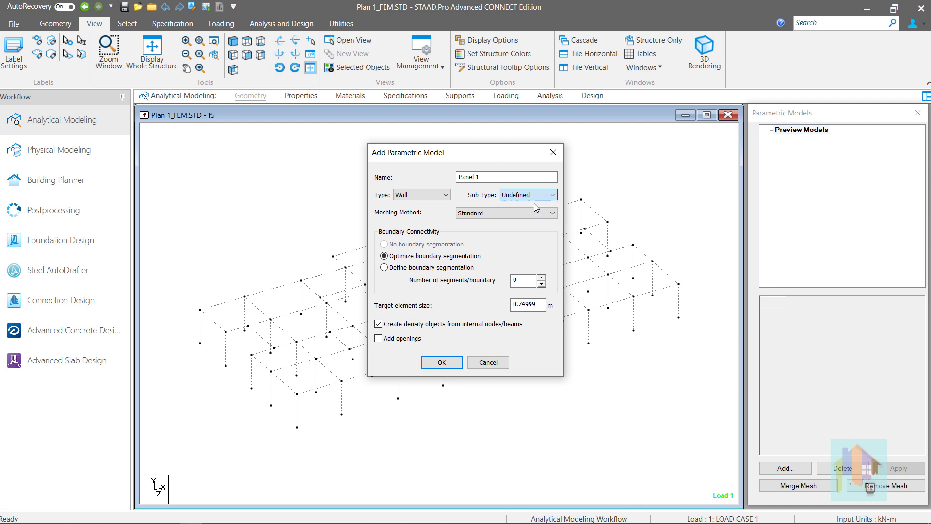
click(443, 198)
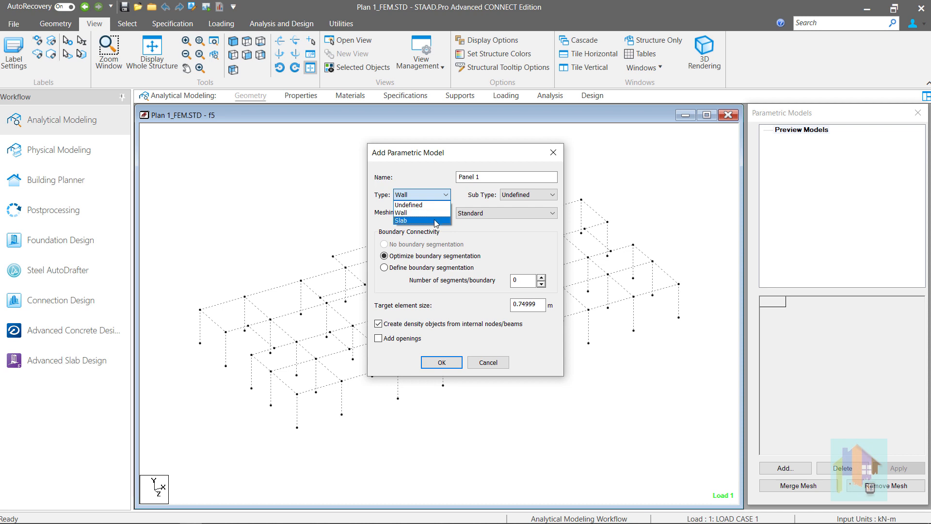
click(435, 221)
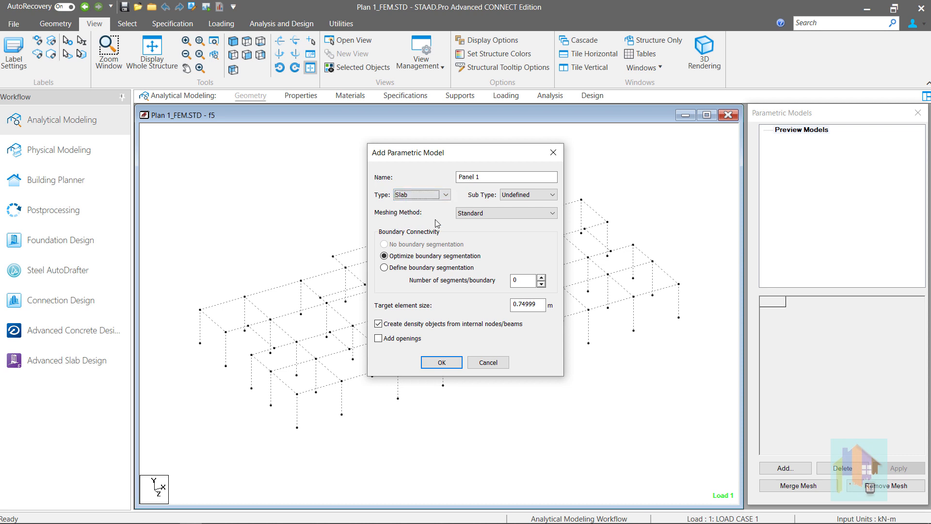
click(525, 214)
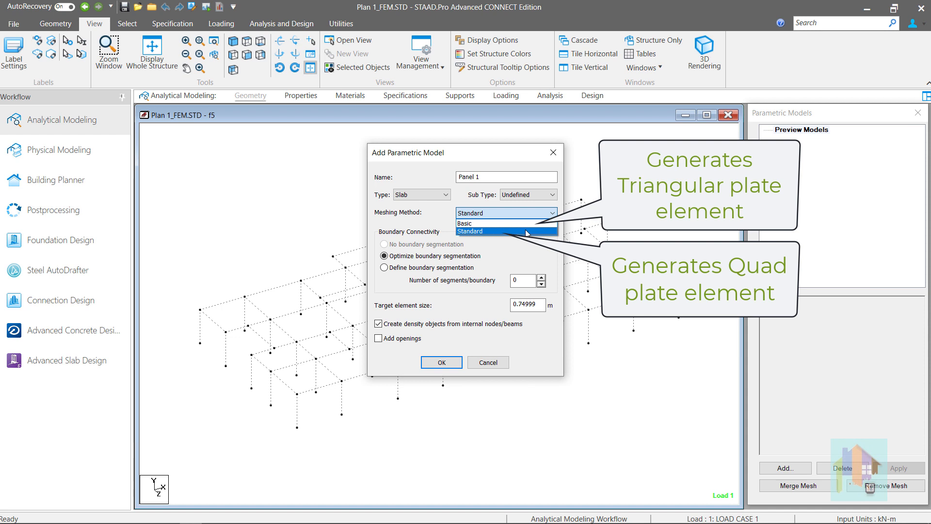
click(527, 232)
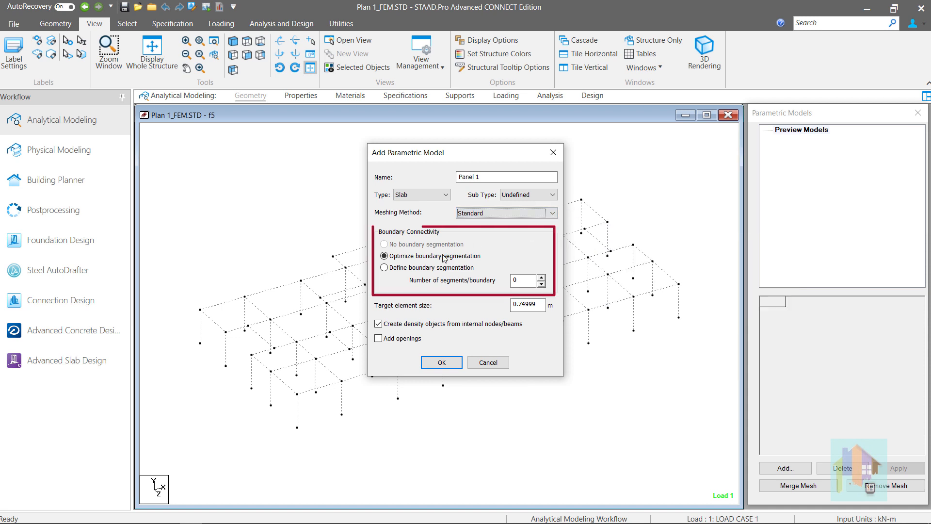
Try defined boundary segmentation with 2 segments per boundary for Panel 1, and return to optimized boundary segmentation
click(385, 268)
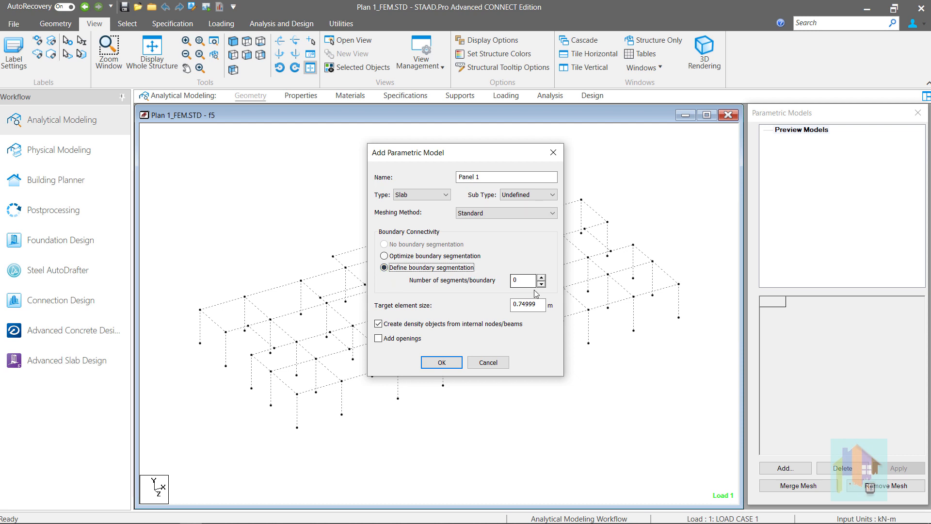
click(541, 277)
click(541, 277)
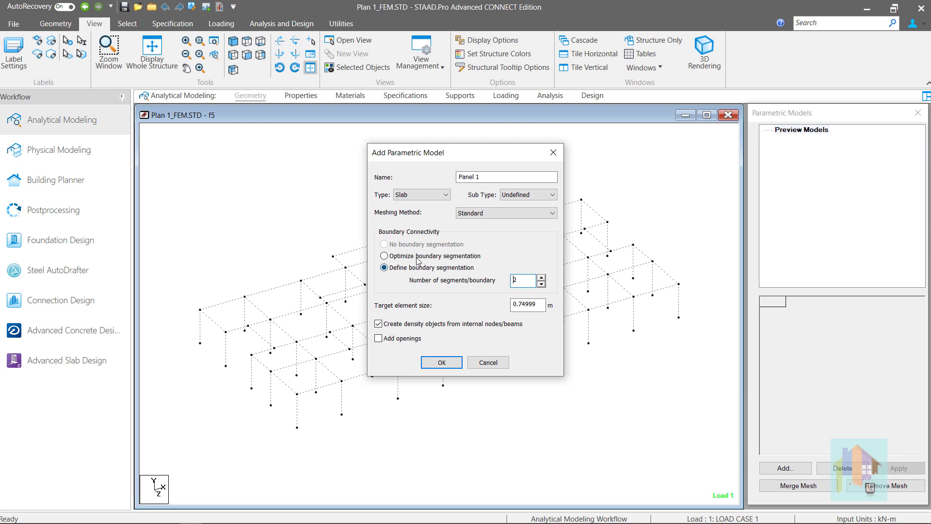
click(396, 257)
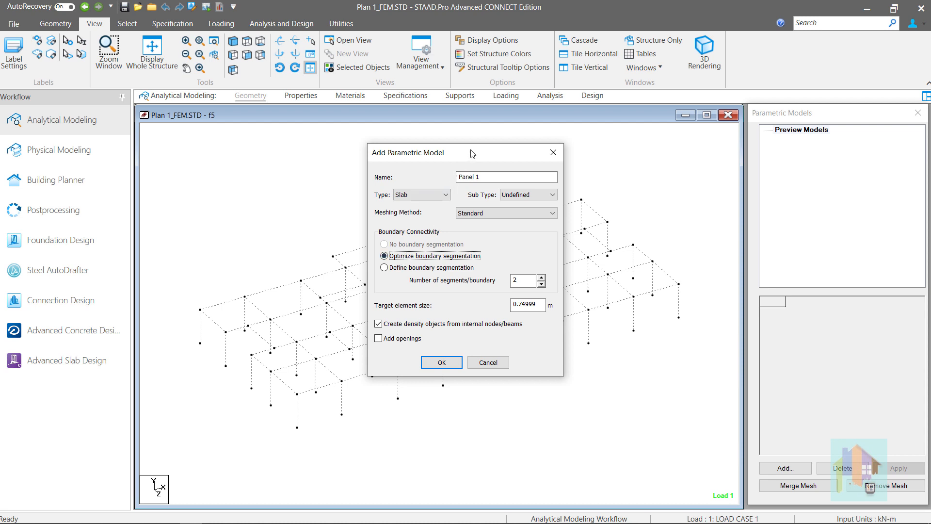
Set the target element size to 0.8 m and add Panel 1 as a parametric slab model
drag(472, 153, 358, 155)
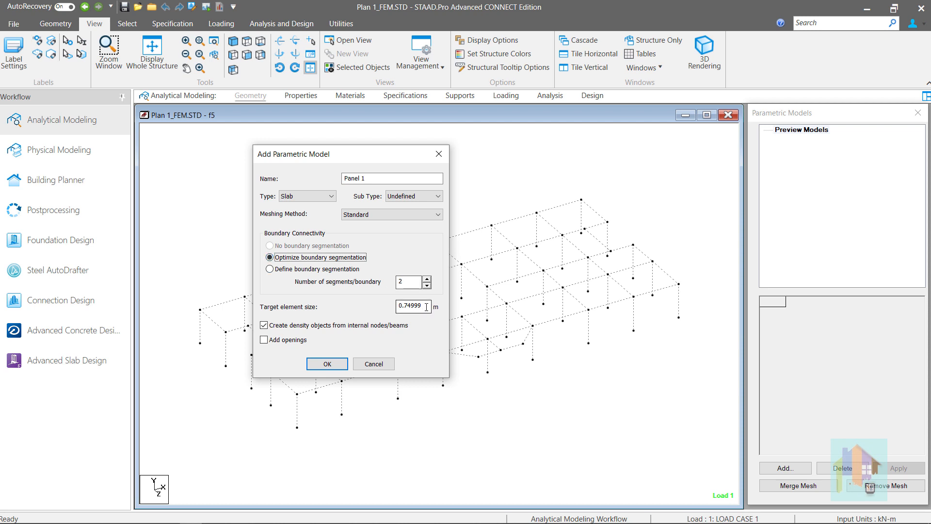
drag(421, 306, 394, 308)
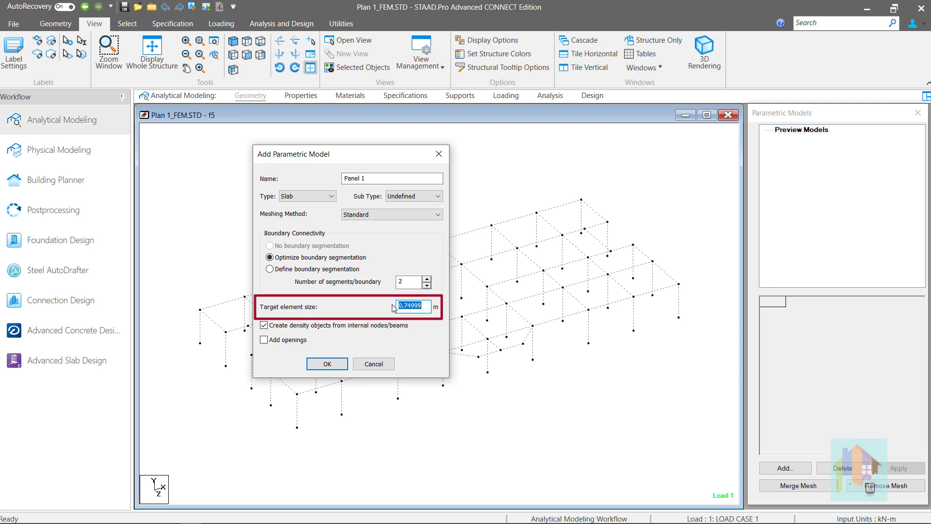
text(.)
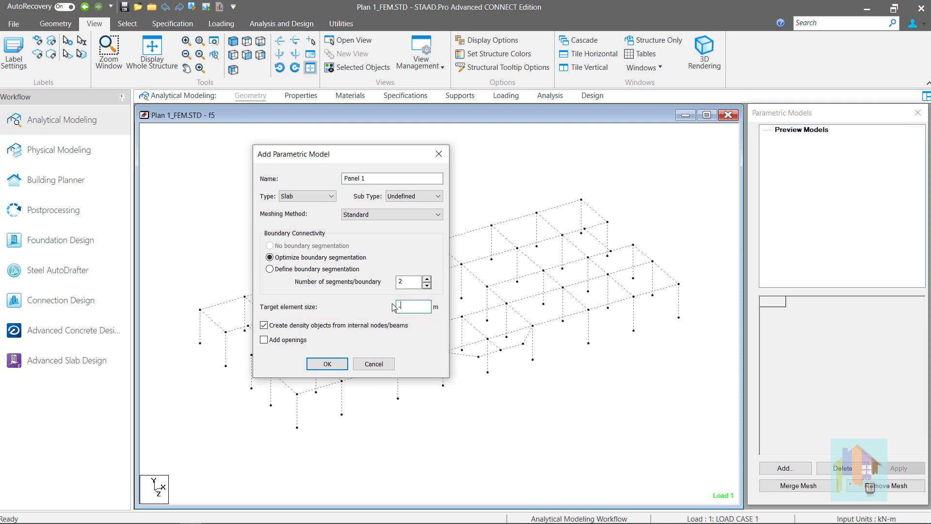
text(8)
click(328, 365)
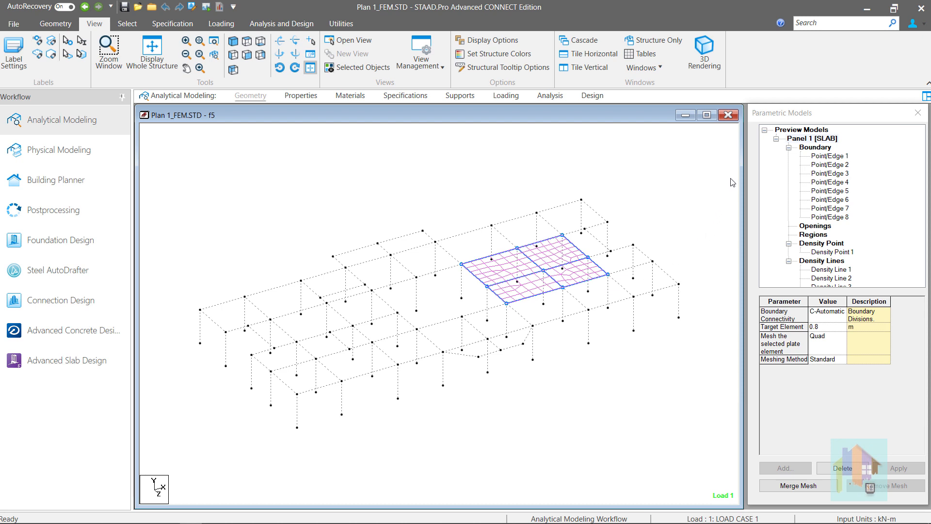
Try the user-defined boundary connectivity for Panel 1, and return it to C-Automatic
click(809, 139)
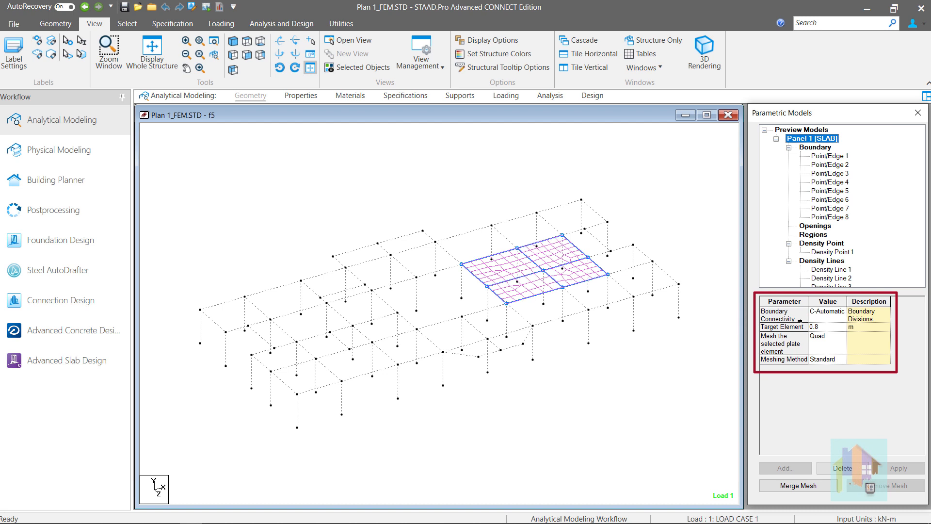
click(838, 314)
click(842, 316)
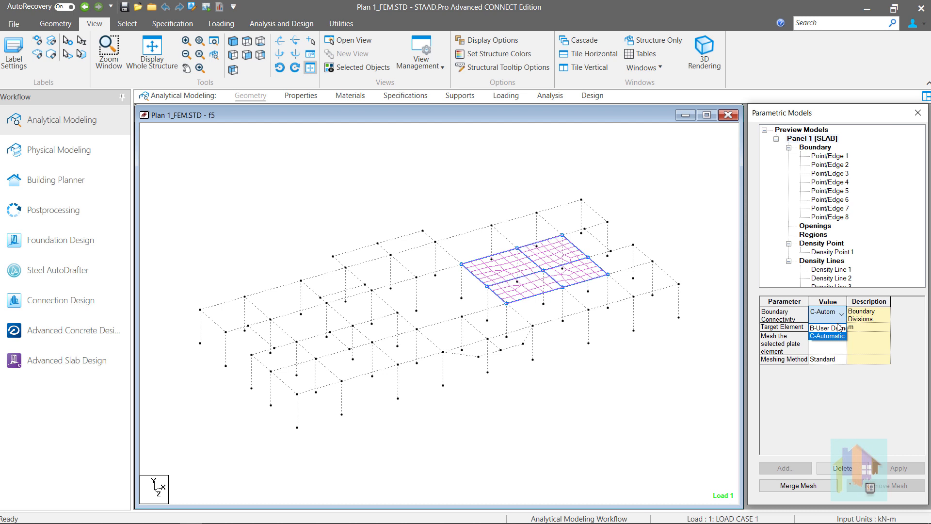
click(838, 329)
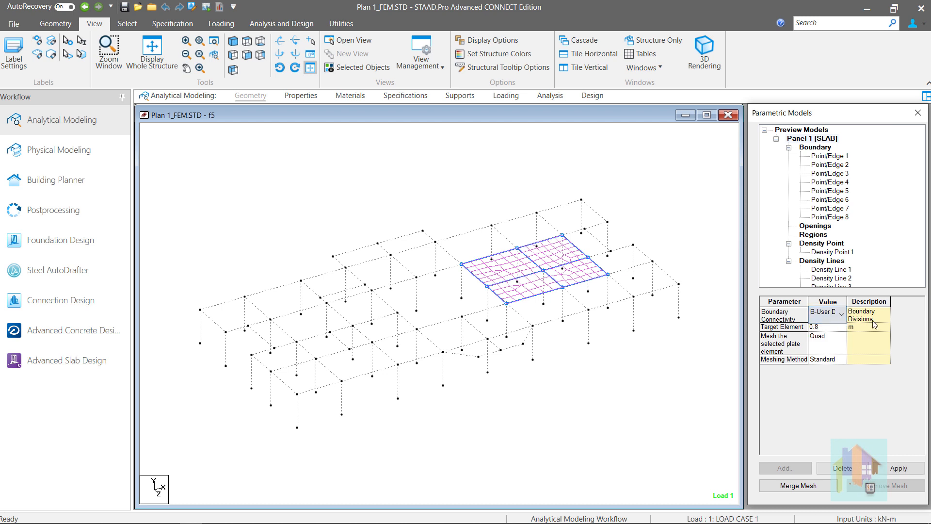
click(841, 314)
click(829, 335)
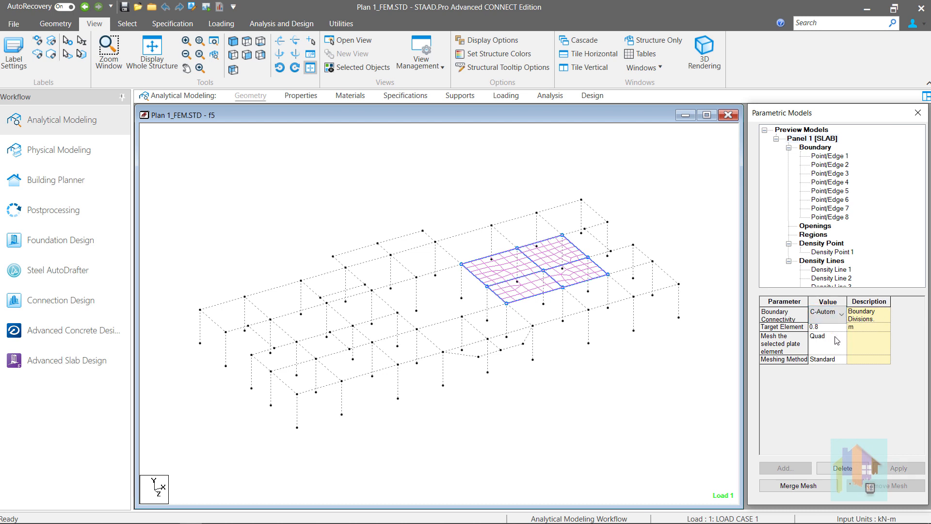
Change Panel 1 to the Basic meshing method with Triangular elements
click(842, 361)
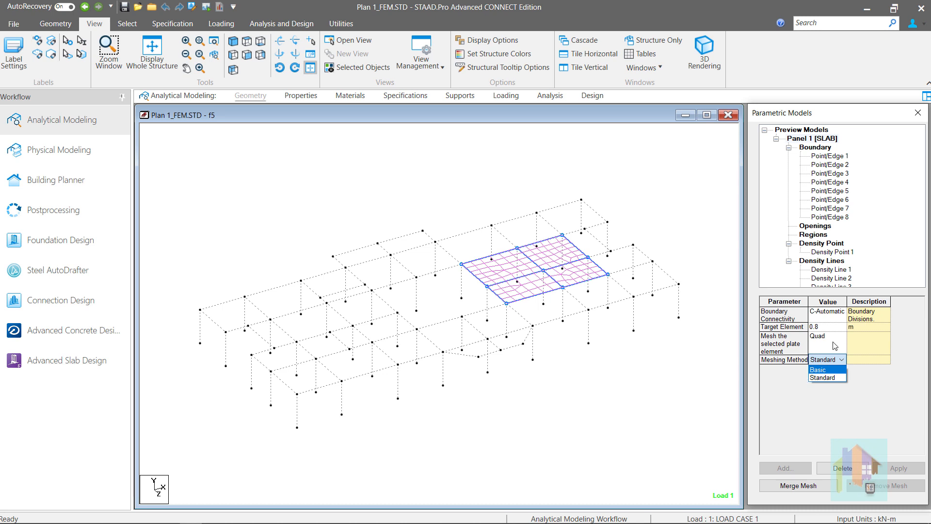
click(832, 370)
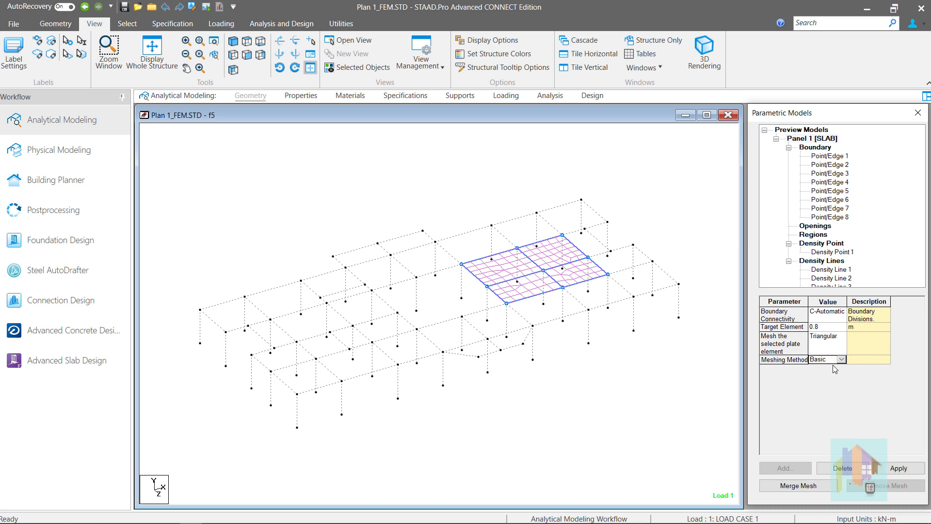
click(838, 347)
click(839, 347)
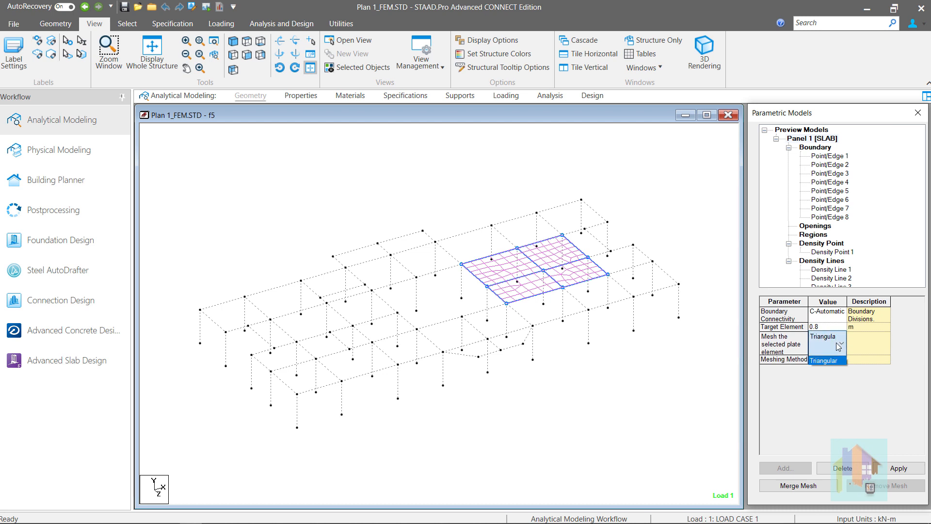
click(839, 347)
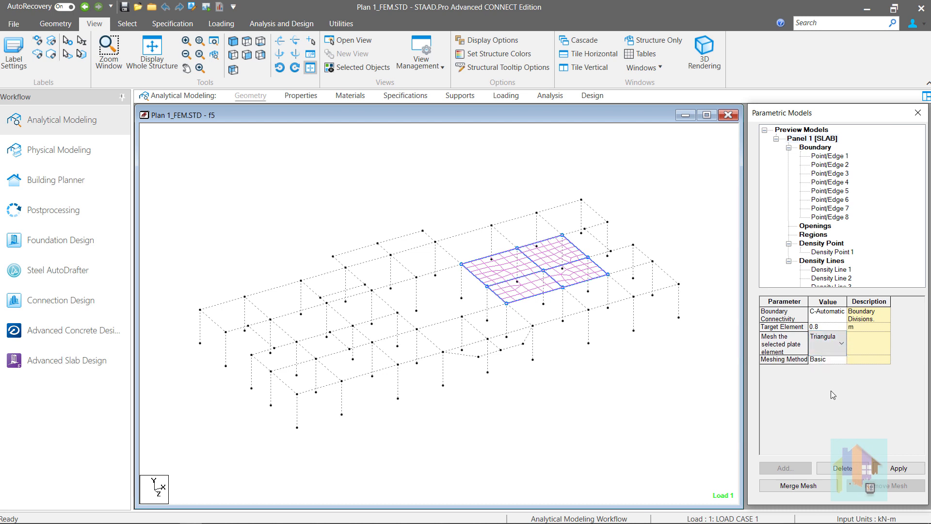
Set the target element size of Panel 1 to 0.7 m and regenerate its mesh
click(828, 326)
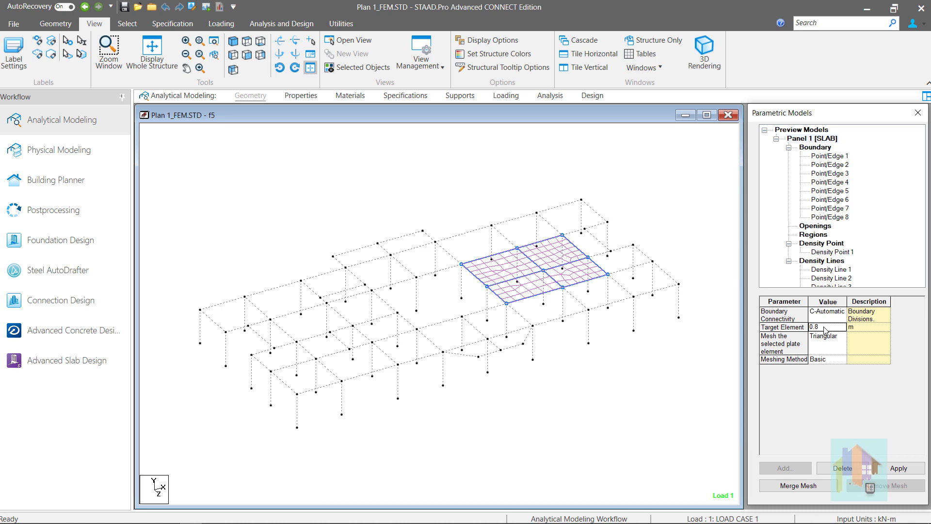
text(.7)
click(857, 348)
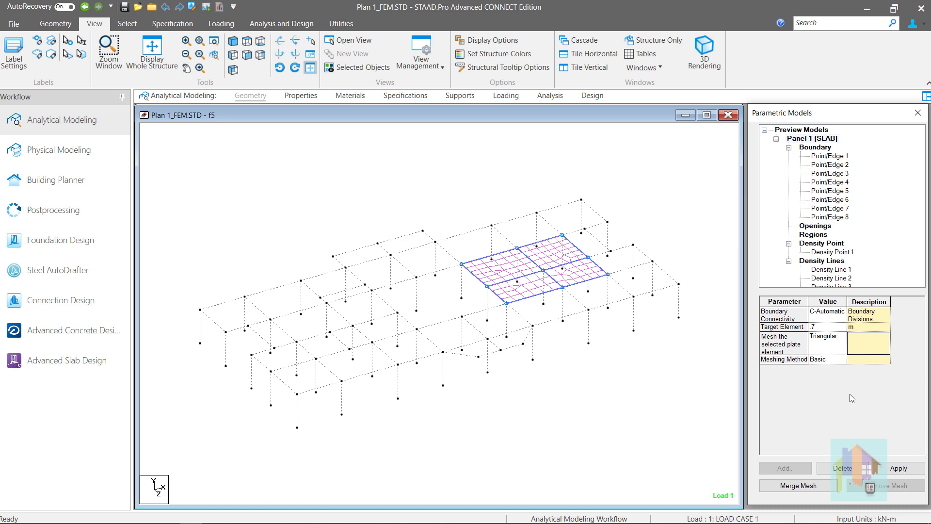
click(829, 328)
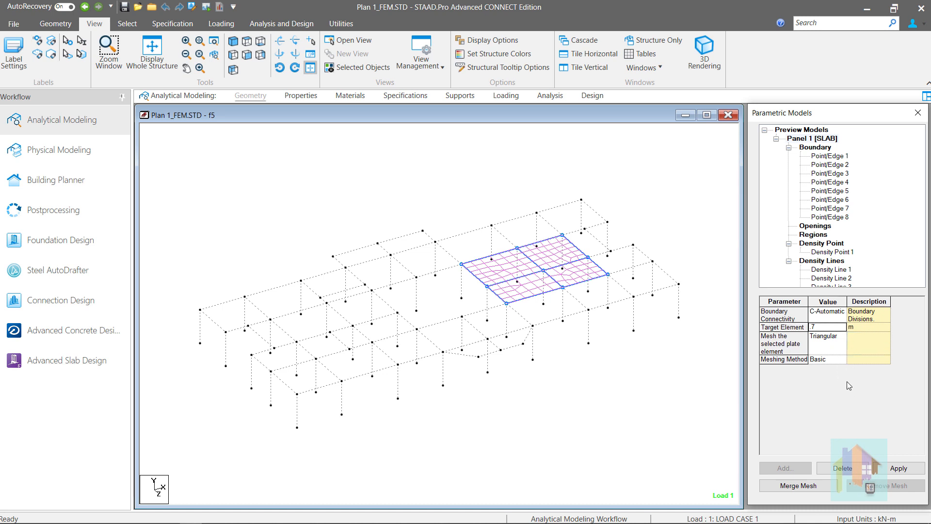
click(898, 468)
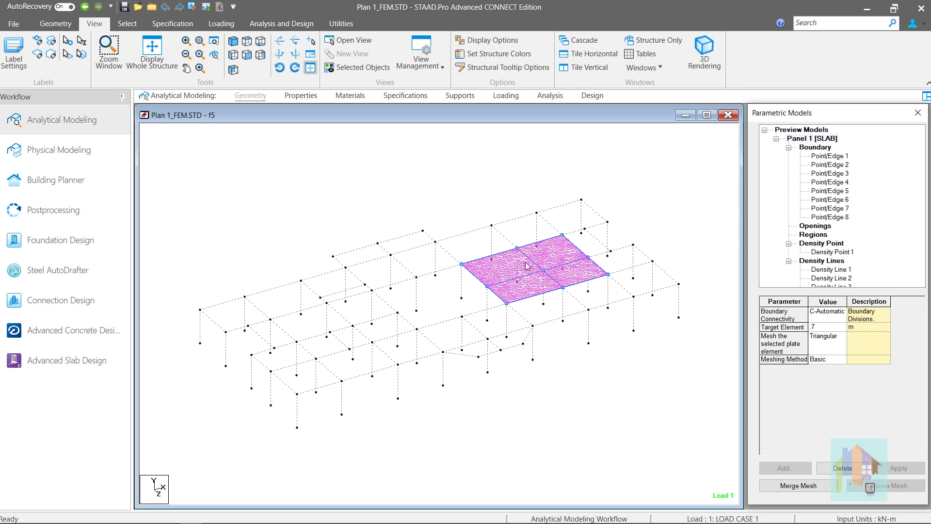
Coarsen the Panel 1 mesh by applying a target element size of 1 m
scroll(528, 268, up, 3)
scroll(552, 267, up, 1)
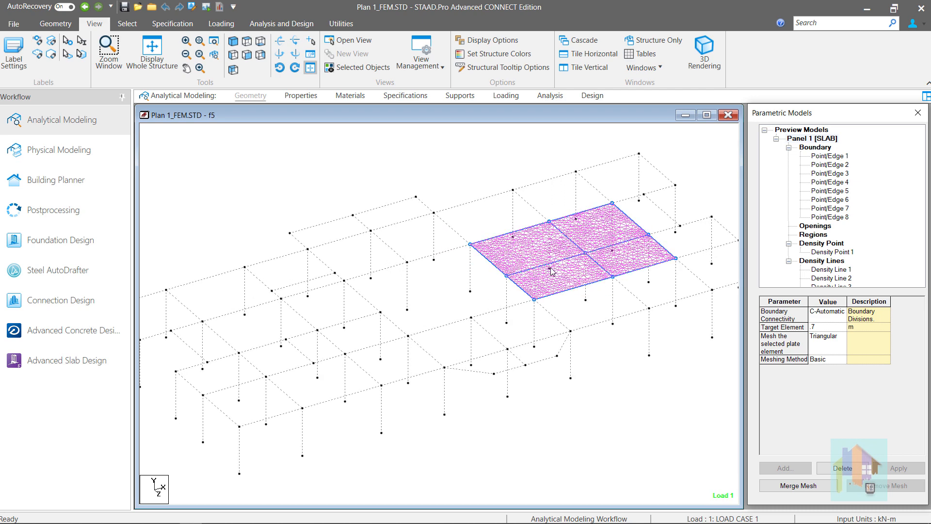
click(233, 42)
click(828, 326)
text(1)
click(863, 377)
click(900, 468)
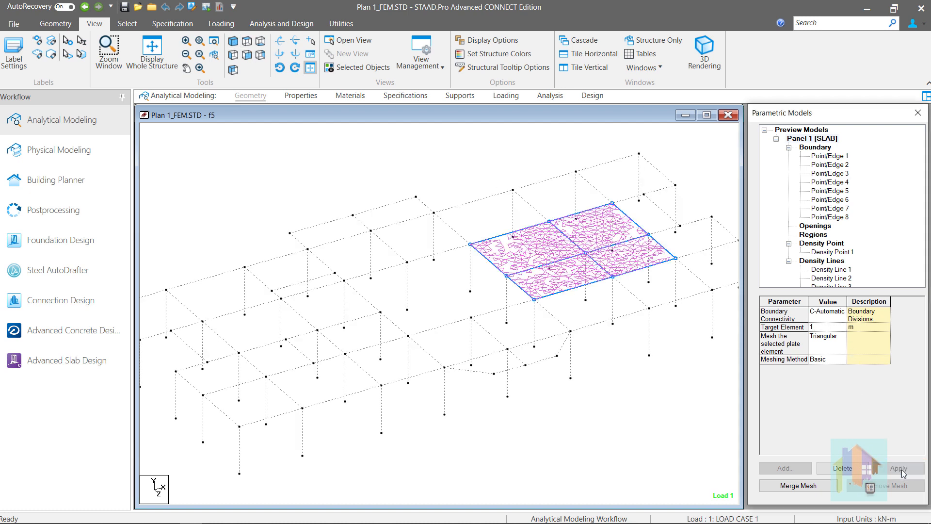
Apply a target element size of 1.2 m to the triangular mesh of Panel 1
click(825, 327)
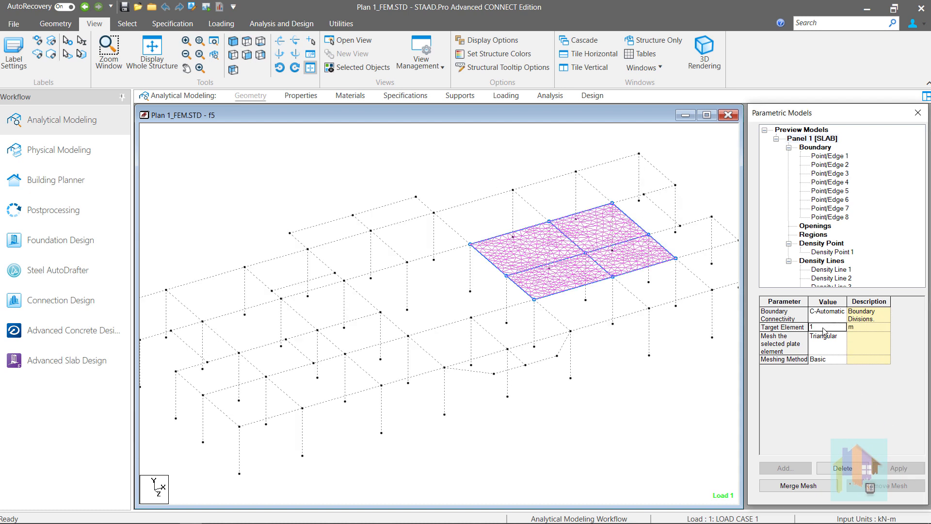
text(.2)
click(896, 468)
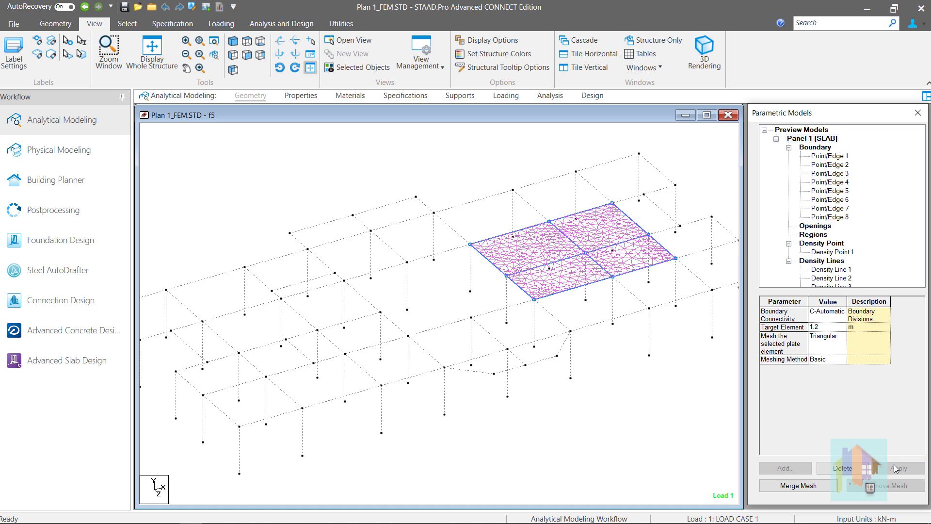
click(724, 411)
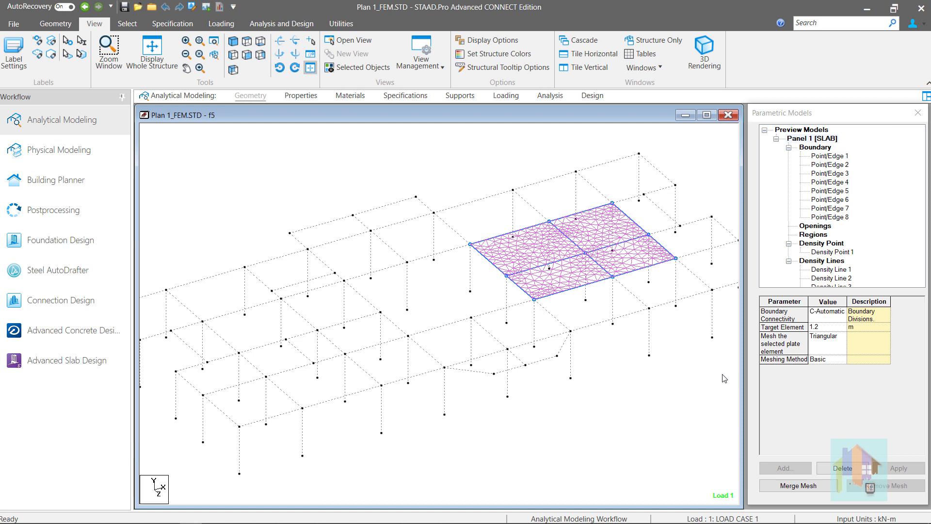
Examine boundary edges 1 to 3, Density Point 1 and the density lines of Panel 1 in the model
click(825, 160)
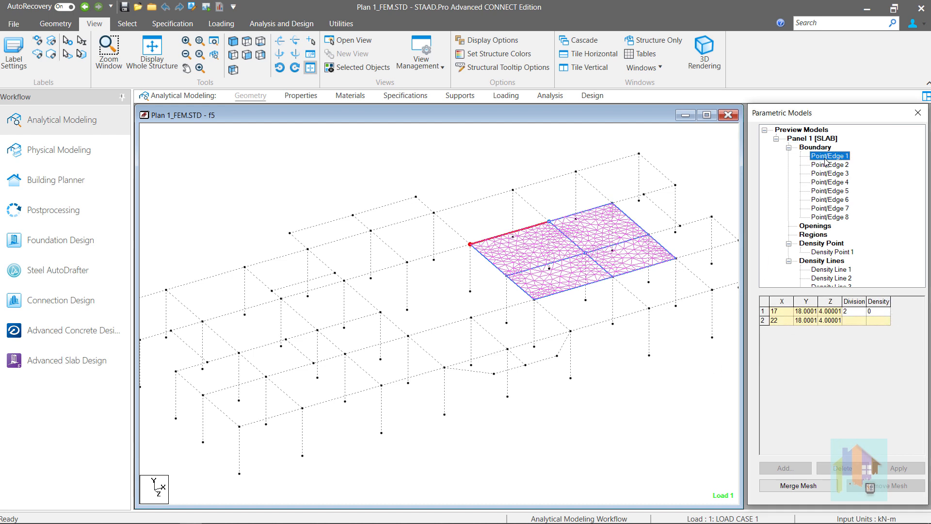
click(826, 166)
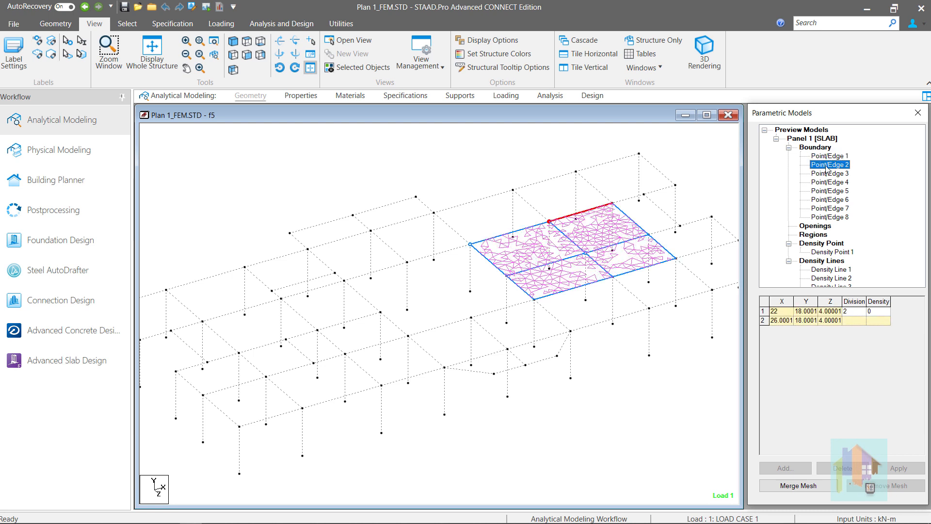
click(823, 175)
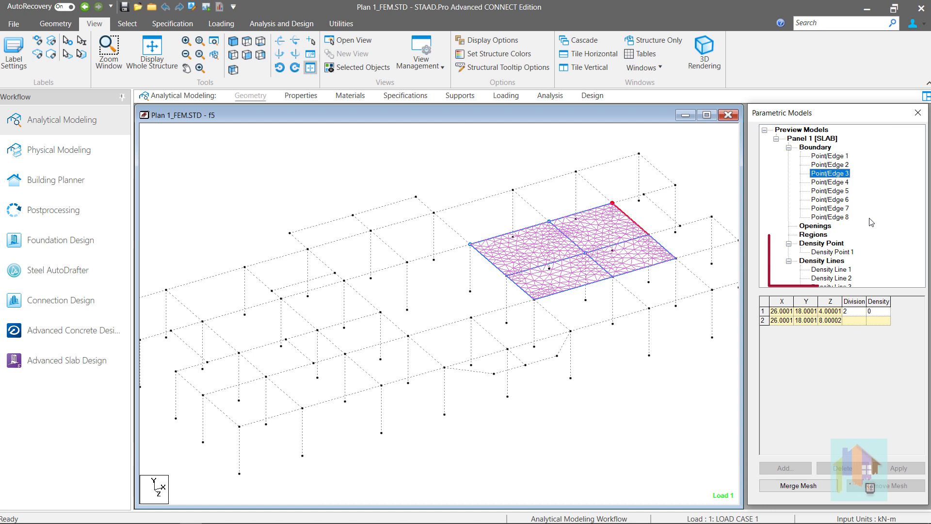
click(845, 253)
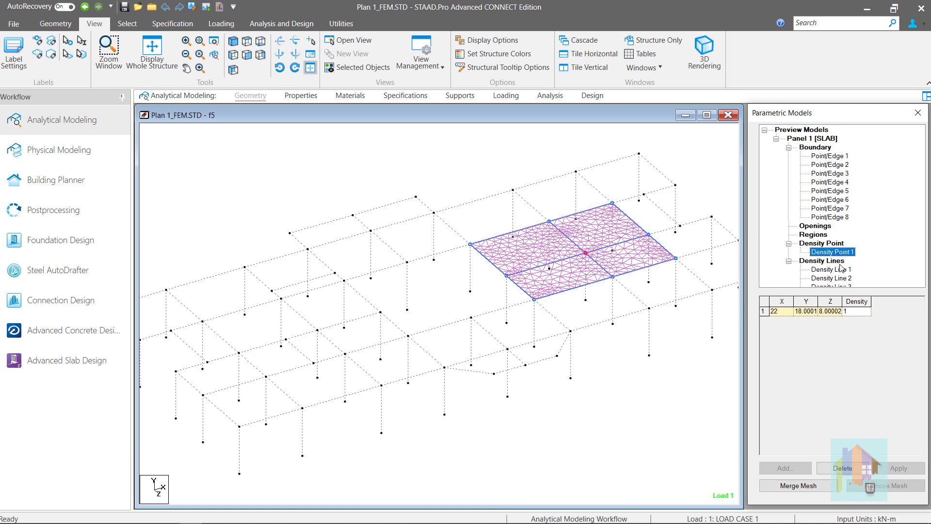
key(Down)
key(Down)
key(Down)
key(Down)
key(Down)
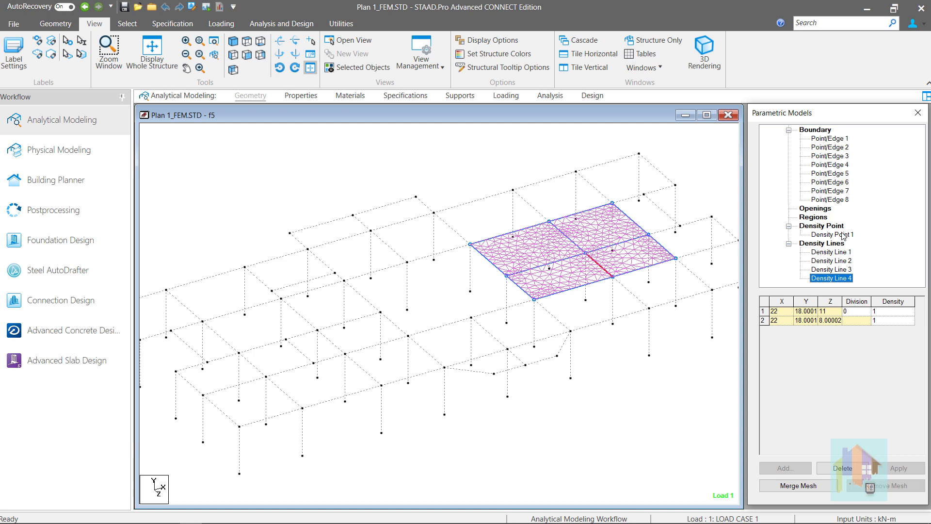
click(842, 235)
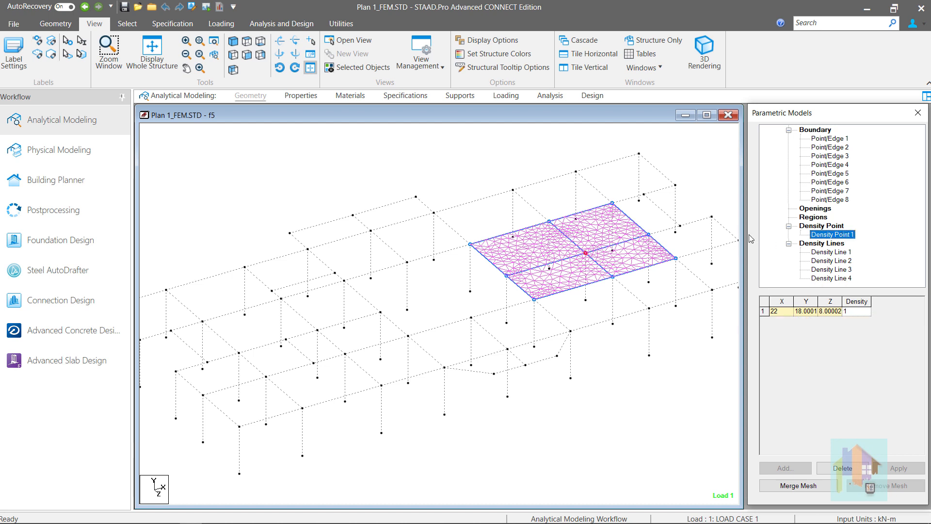
Inspect up close how Density Point 1 and Density Lines 1 to 4 follow the internal node and beams within the Panel 1 mesh
click(110, 64)
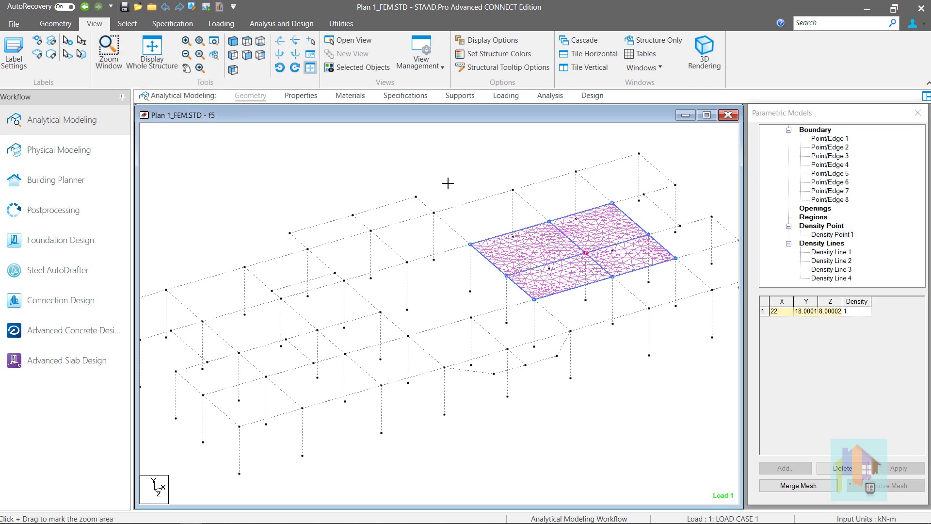
drag(664, 332, 463, 194)
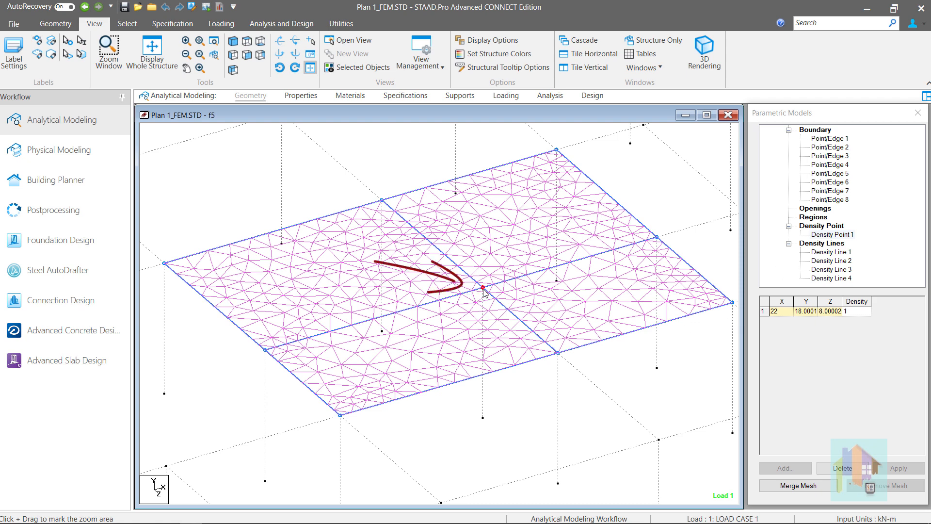
click(837, 240)
click(836, 236)
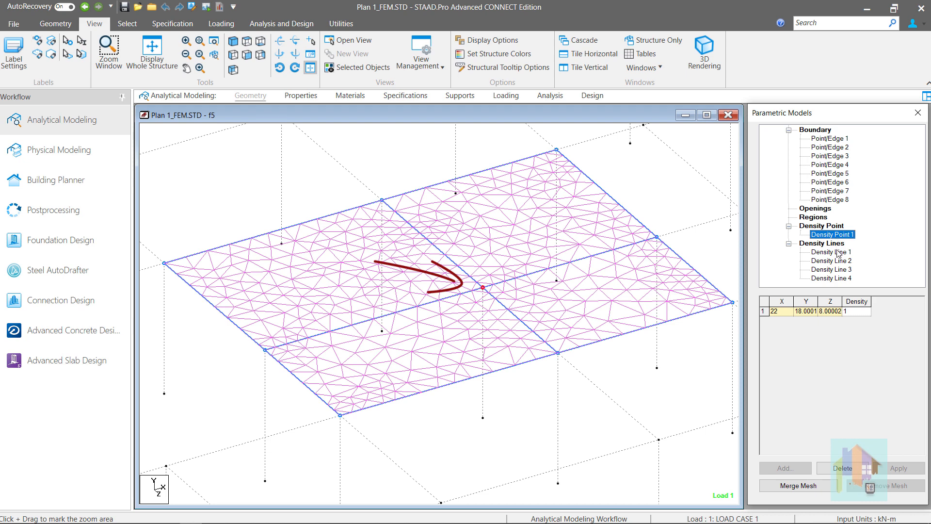
click(837, 253)
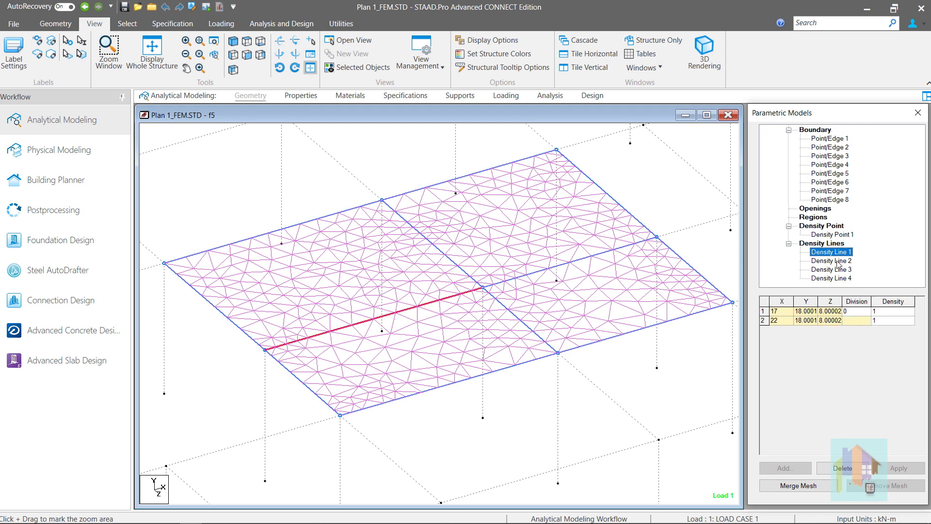
click(837, 262)
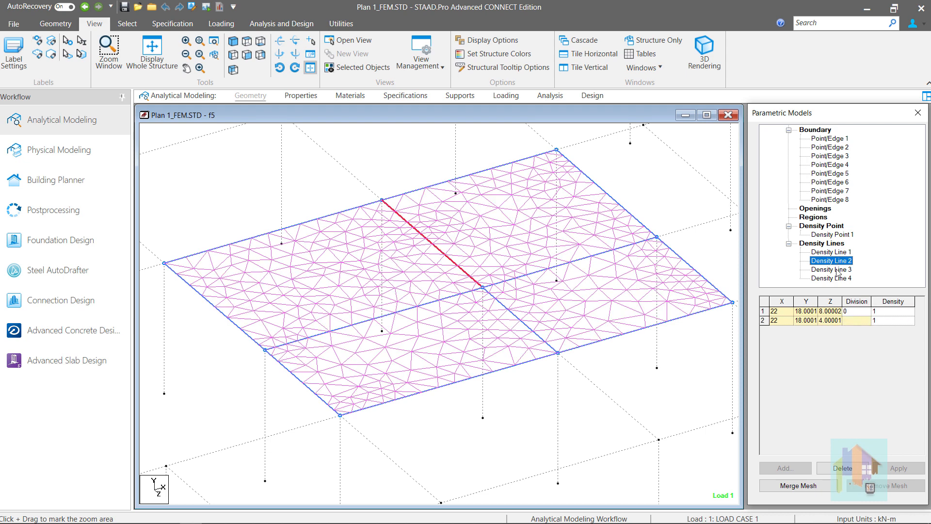
click(838, 270)
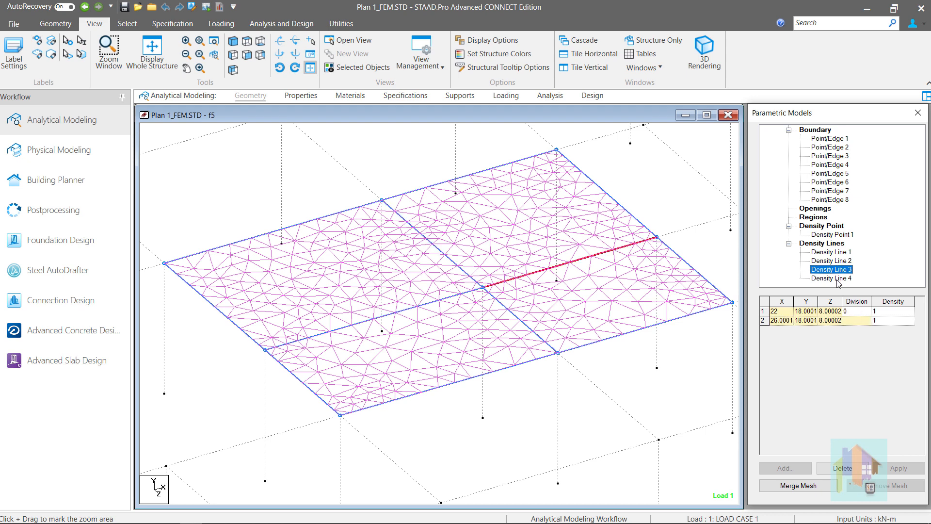
click(837, 279)
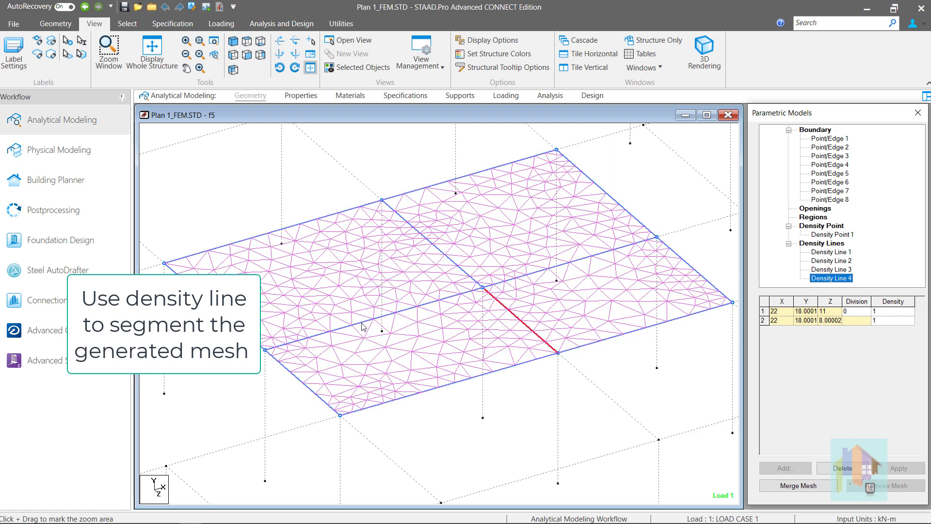
click(363, 326)
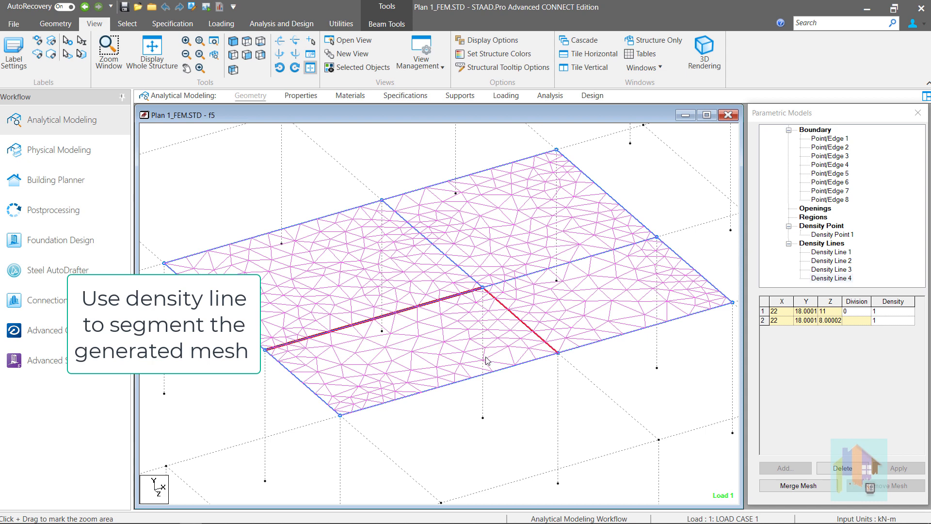
Examine the beams inside the converted slab's plate mesh for alignment between their lines and the surrounding triangular plates
click(540, 389)
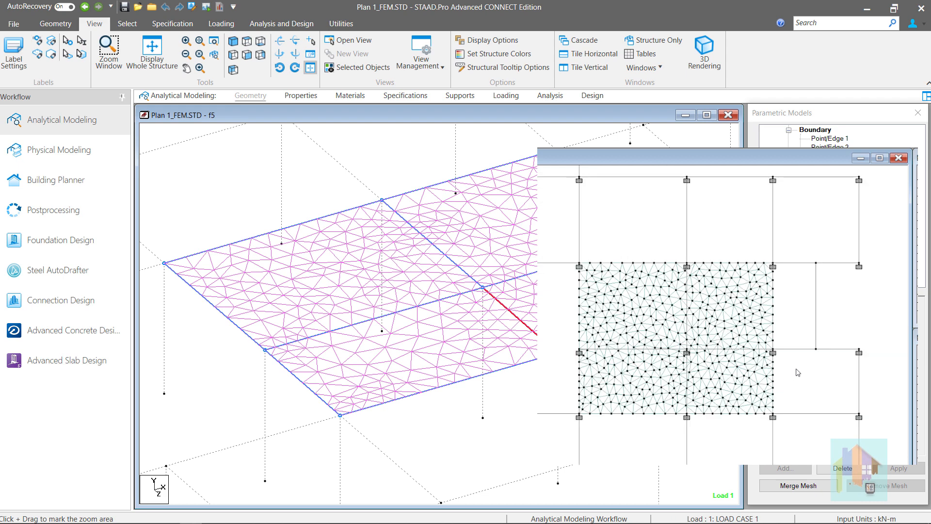
mouse_move(713, 352)
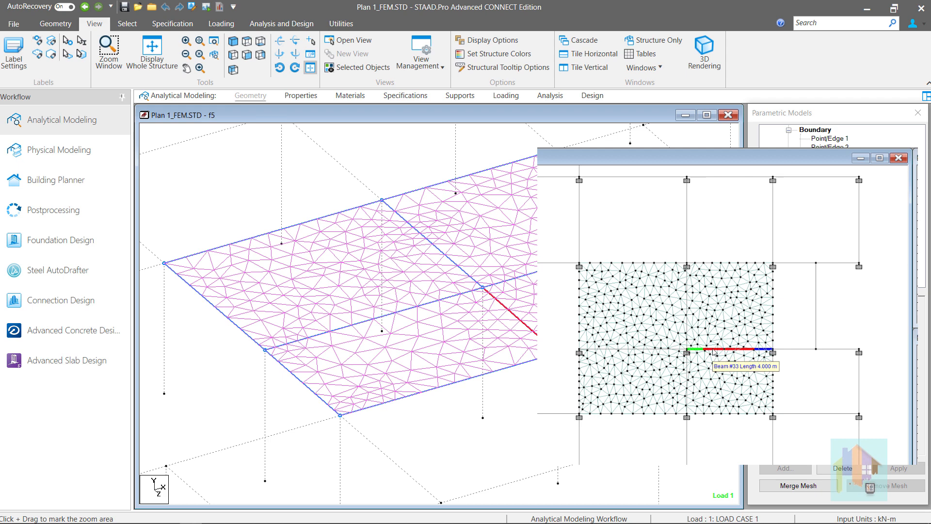
click(648, 352)
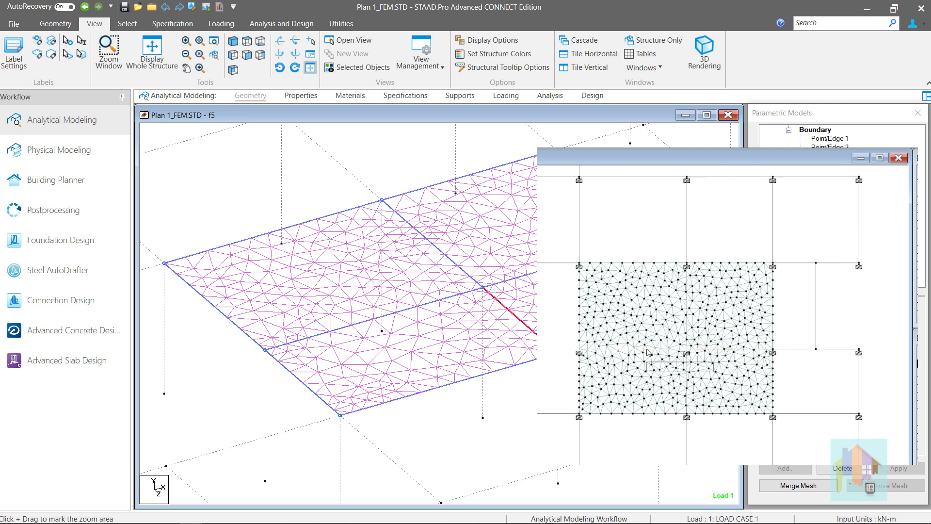
click(687, 388)
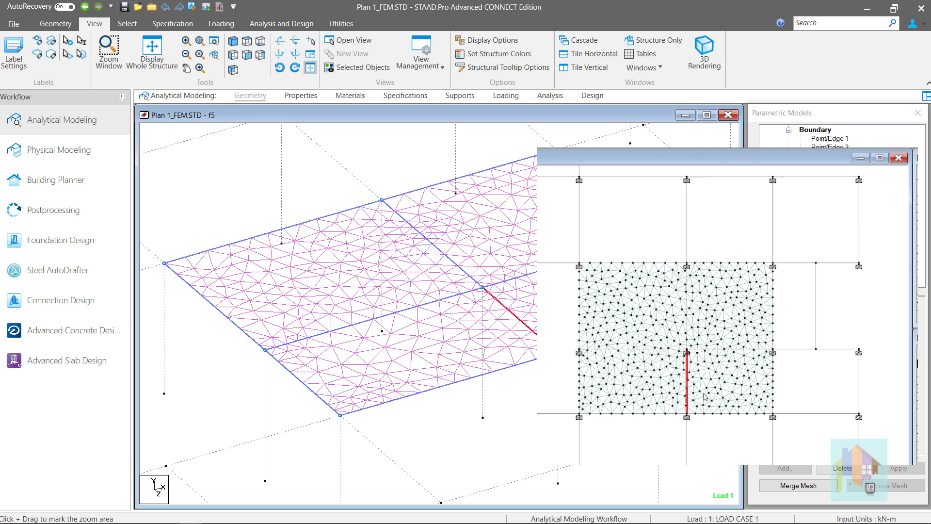
click(789, 397)
right_click(789, 391)
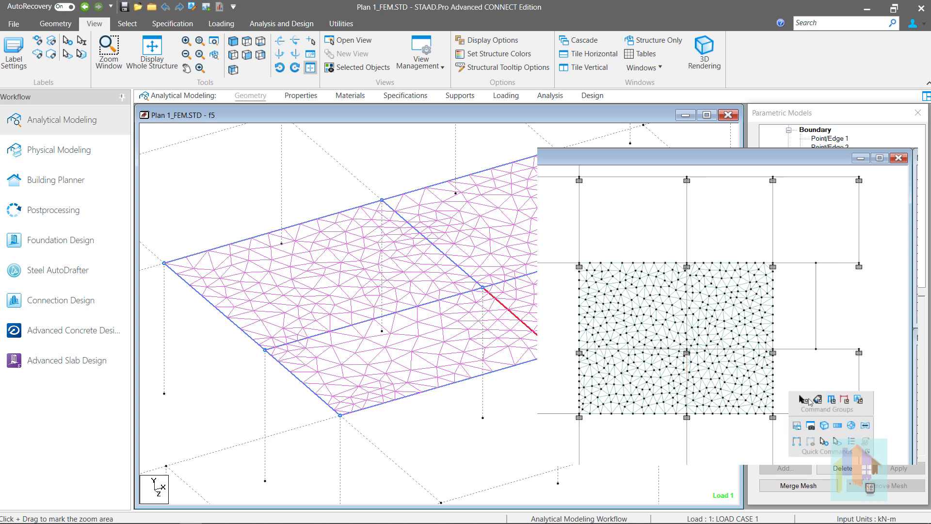
click(685, 384)
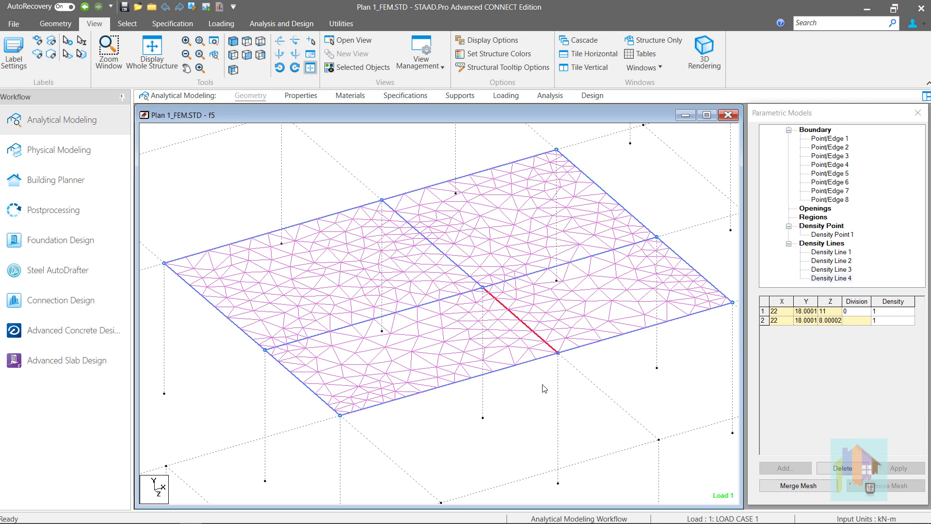
Add a density line to Panel 1, starting two grid spaces from the corner on the 18-labelled edge and running parallel to the cross beam toward the interior beam
click(836, 244)
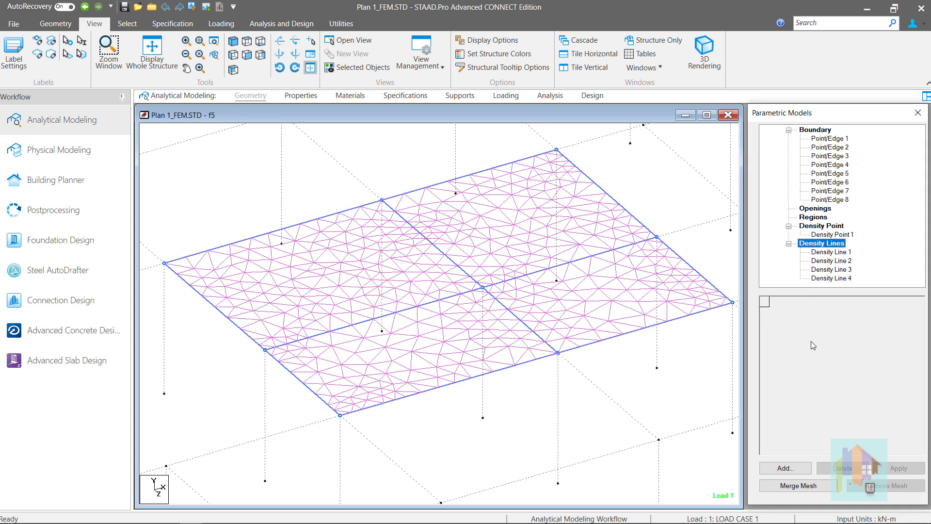
click(784, 467)
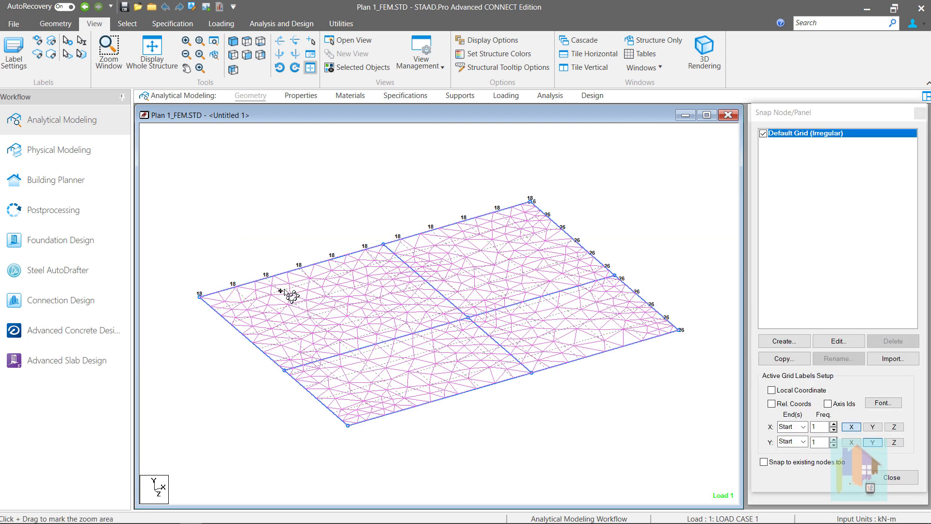
click(270, 276)
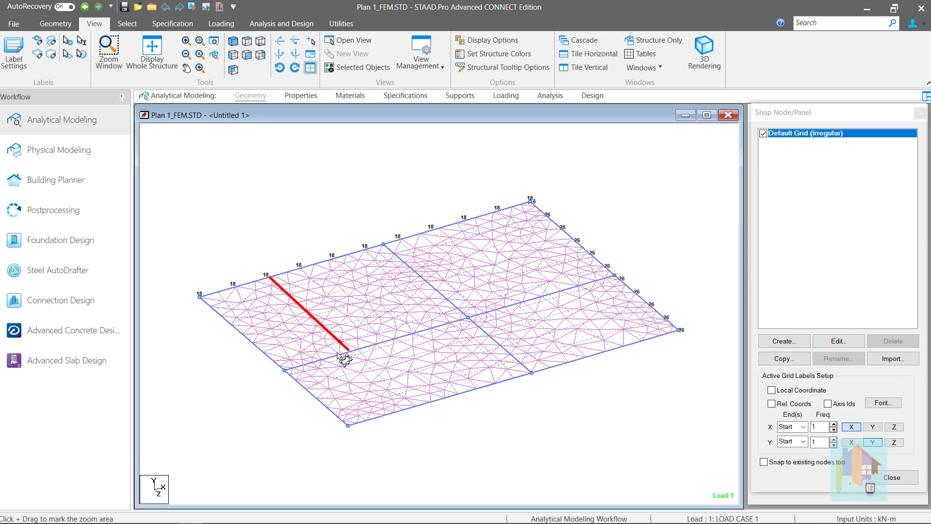
scroll(294, 317, up, 1)
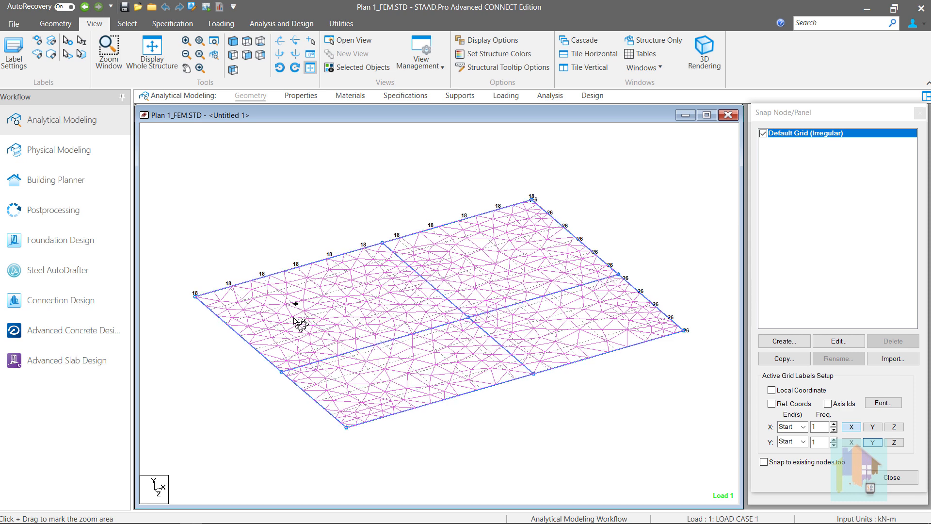
scroll(293, 318, up, 1)
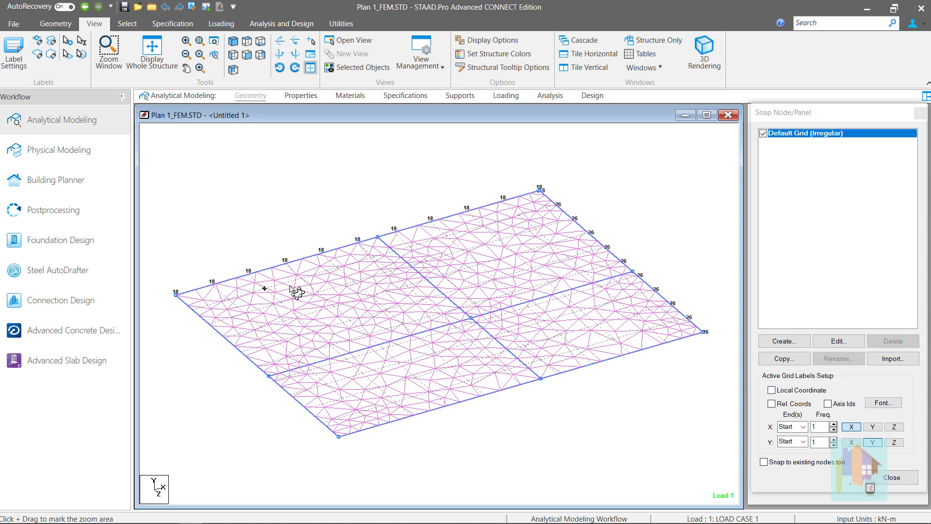
click(840, 346)
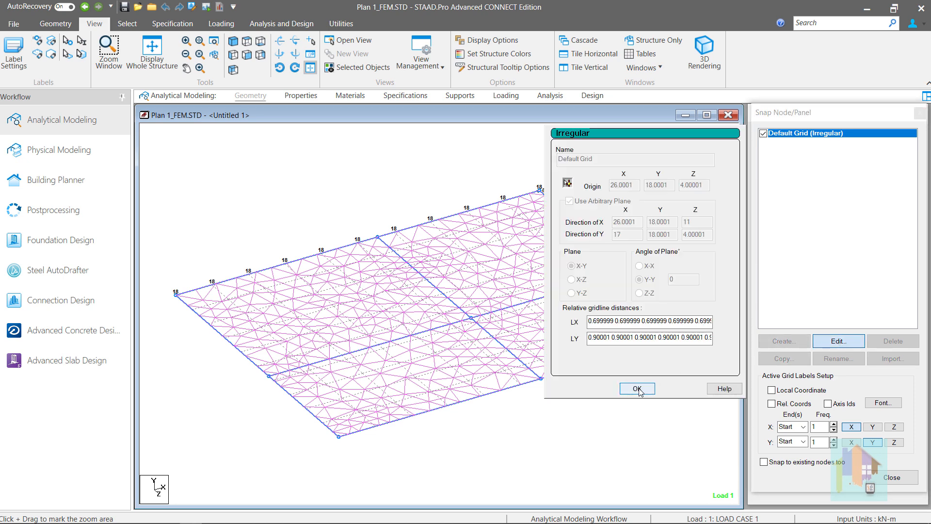
click(637, 388)
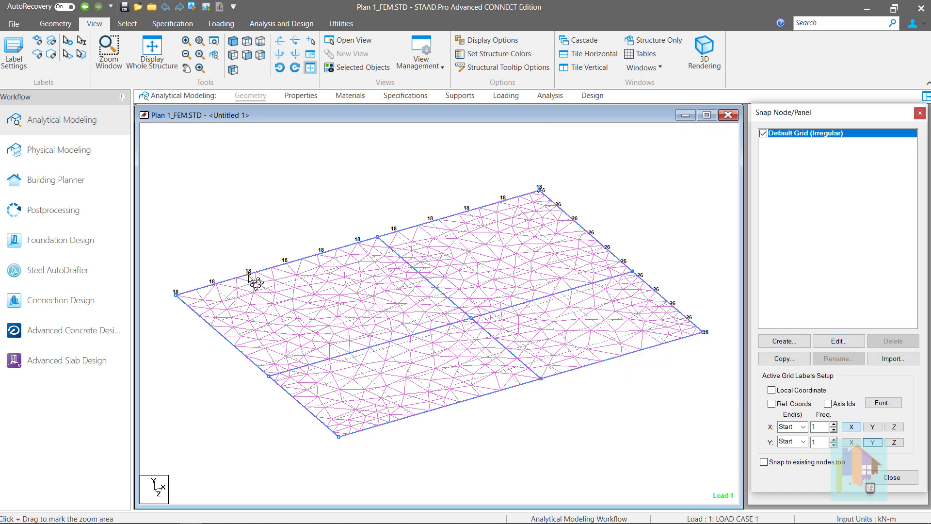
click(248, 275)
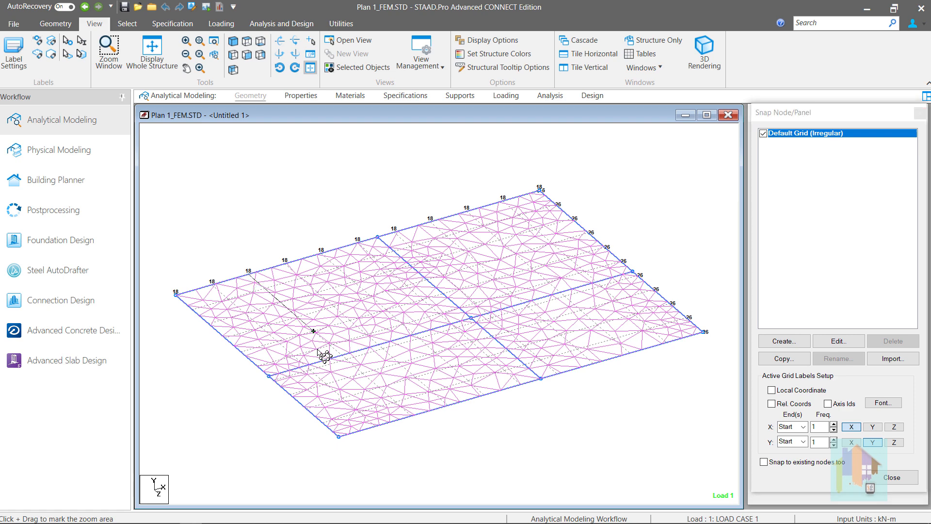
click(347, 360)
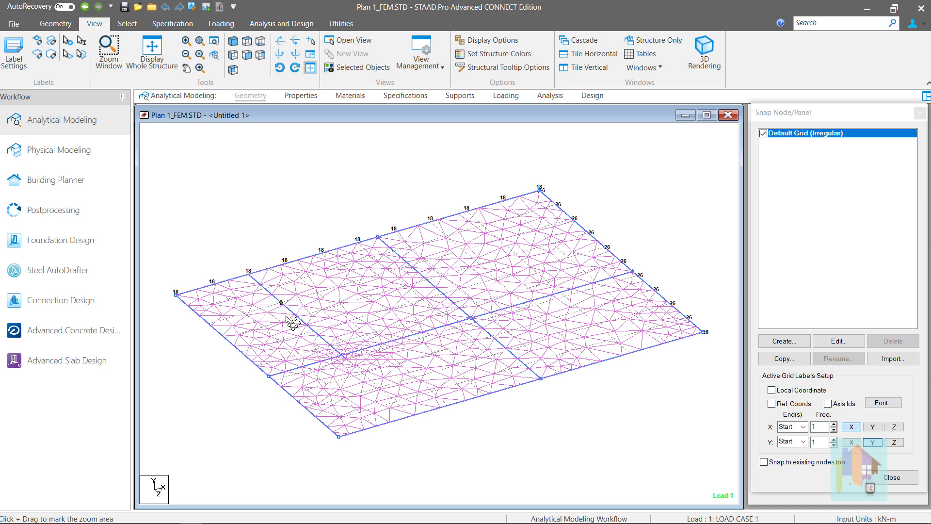
Add another density line running diagonally inside the bay near the 26-labelled corner, and finish adding lines
click(612, 300)
click(548, 358)
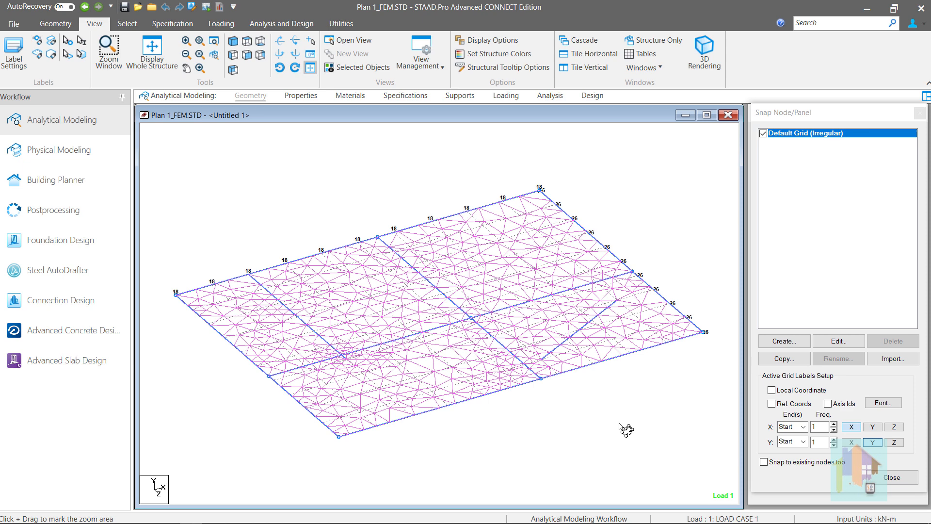
click(891, 478)
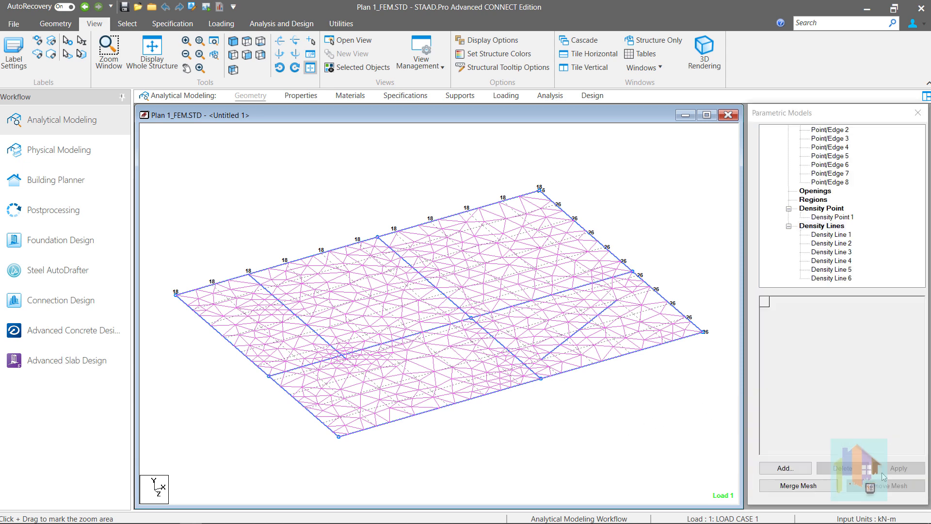
Add a density point inside the Panel 1 bay next to the corner where the labelled grid edges meet
click(827, 209)
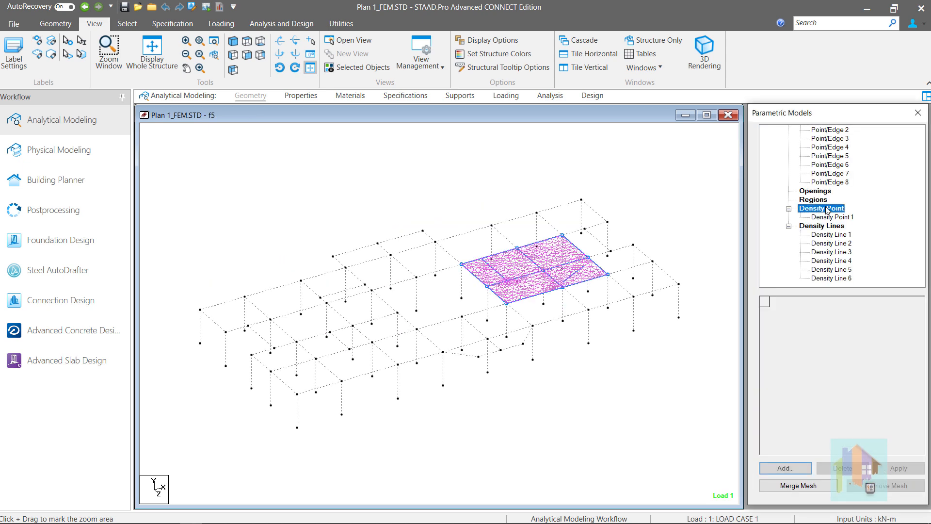
click(785, 468)
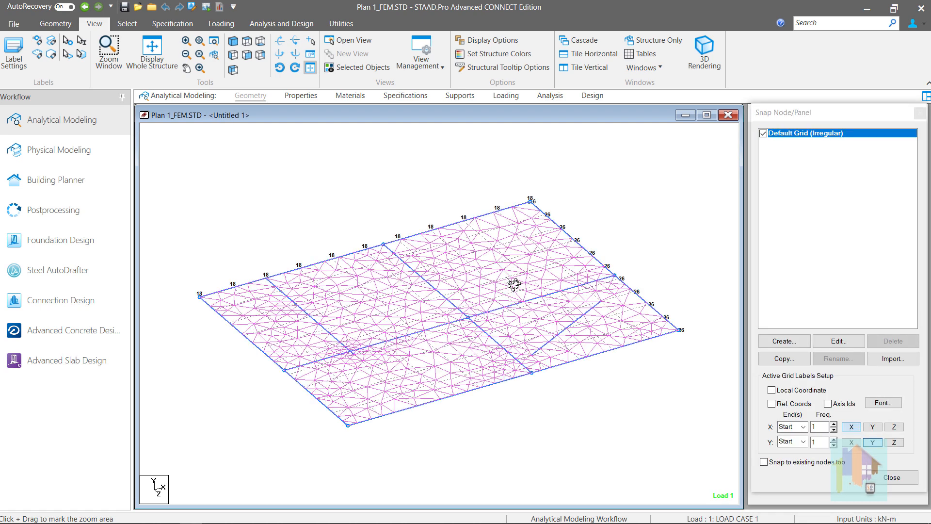
click(499, 247)
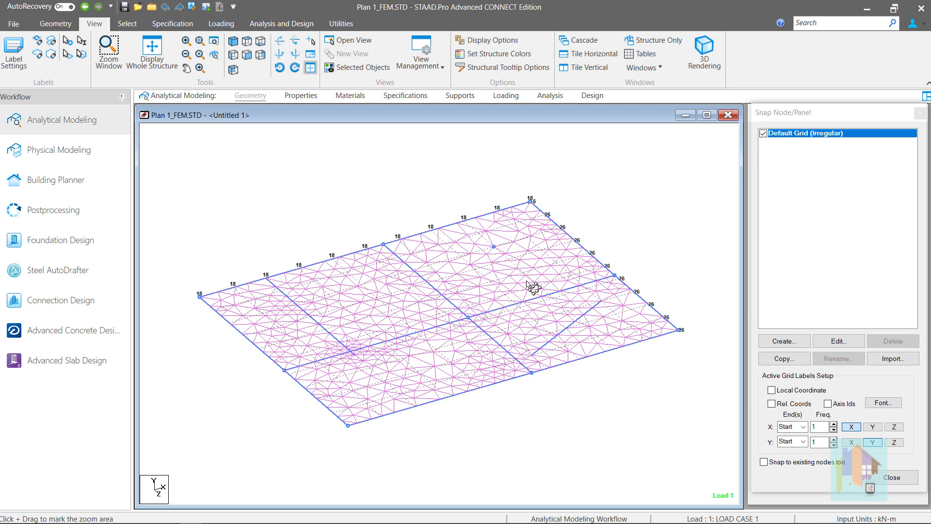
click(883, 476)
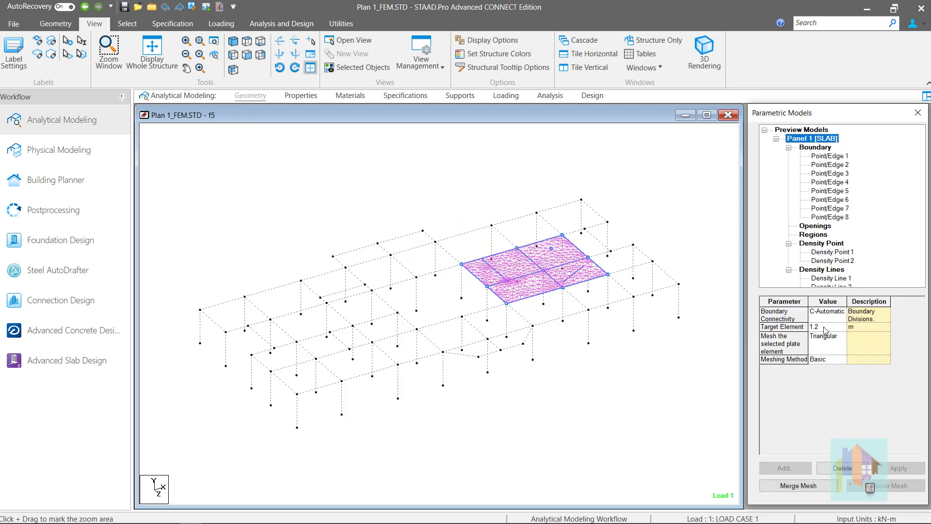
Apply a target element size of 1.4 m to the triangular mesh of Panel 1
click(825, 328)
key(BackSpace)
text(4)
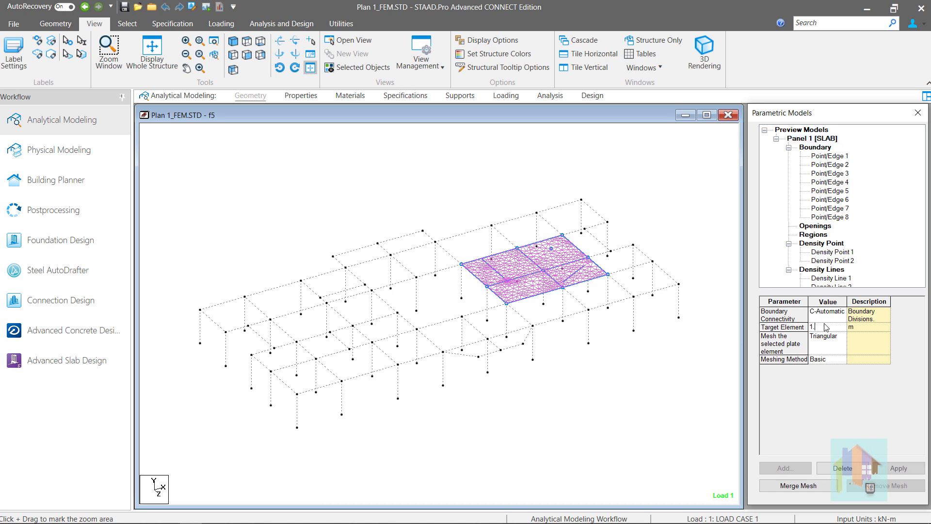
click(890, 469)
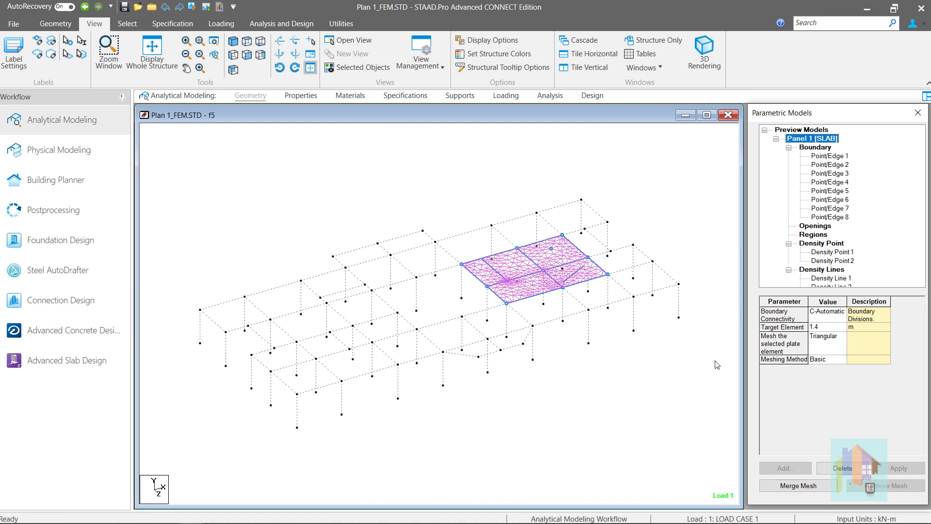
Draw a circular opening of about 1.14 m radius in the Panel 1 bay between the straight density line and the cross beam
click(816, 227)
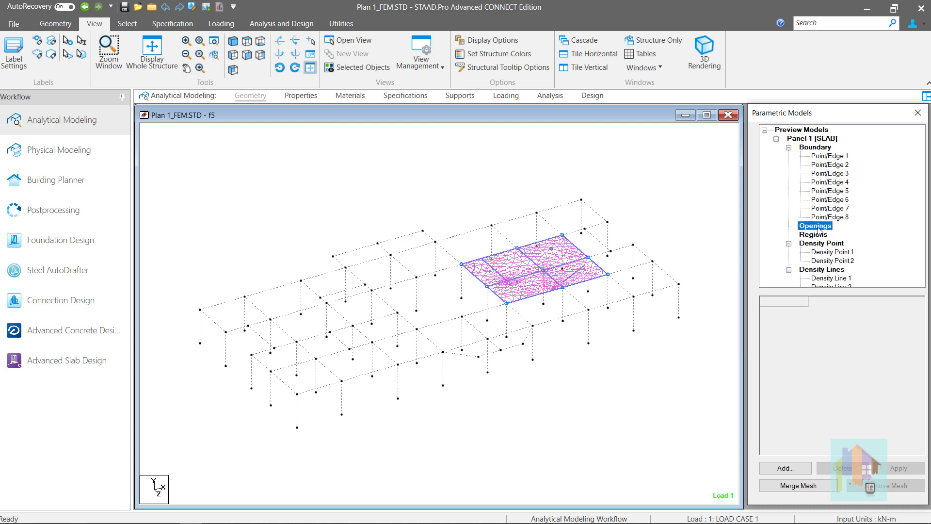
click(785, 467)
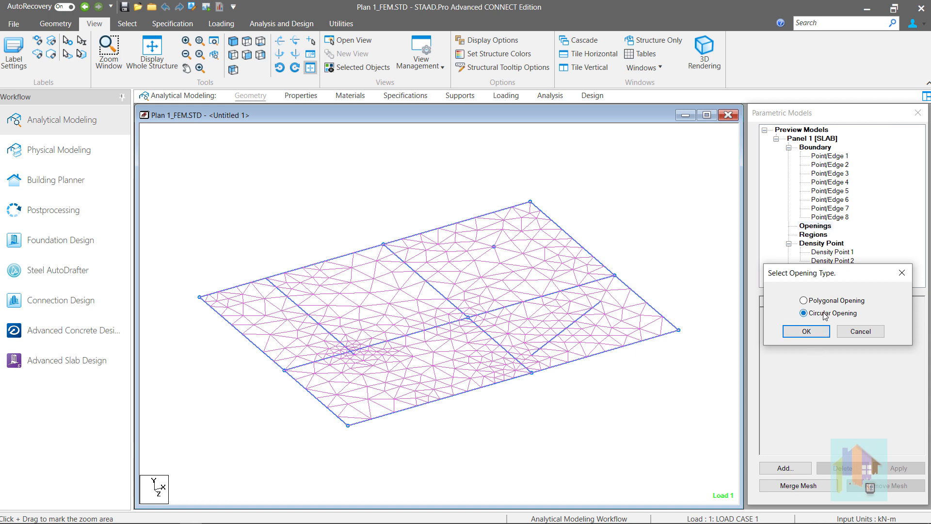
click(806, 332)
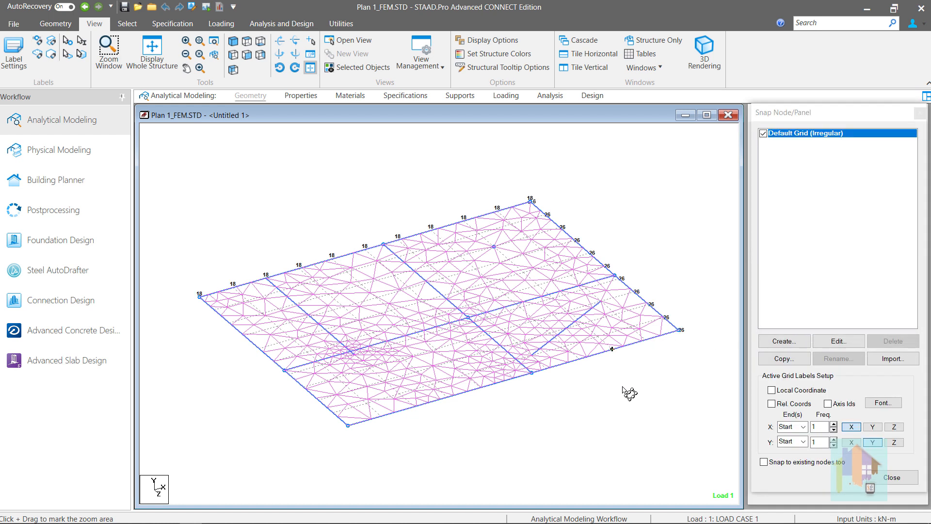
click(376, 297)
click(396, 274)
Divide the circular opening's circumference into 20 segments, and review the opening's radius, divisions and density
drag(473, 267, 423, 267)
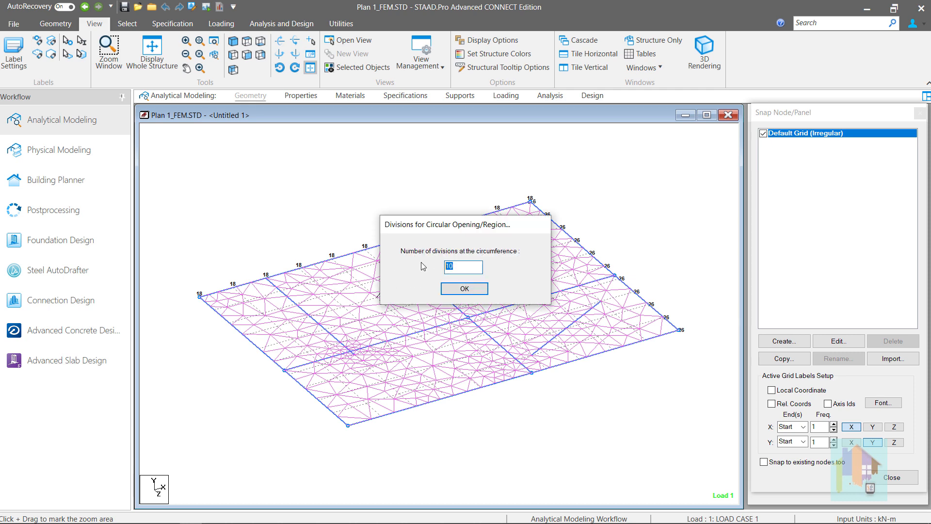
text(20)
click(464, 289)
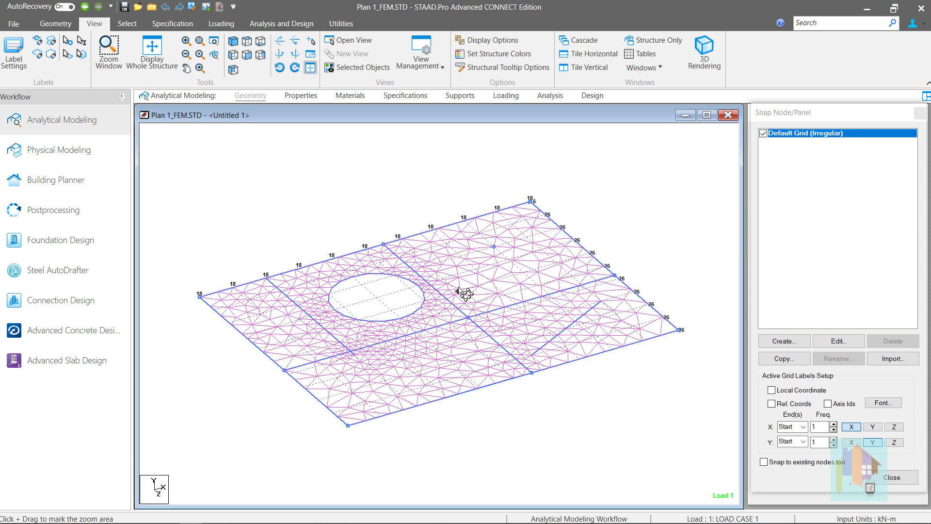
click(892, 477)
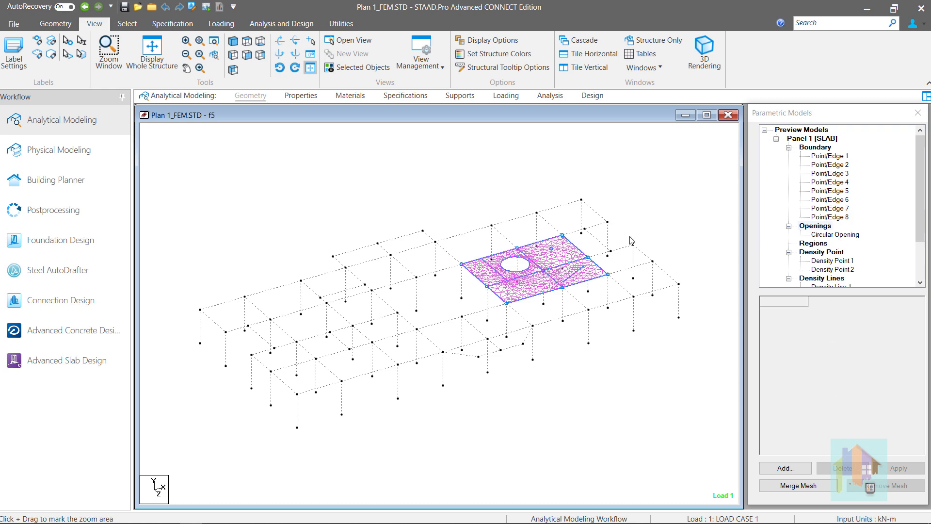
scroll(519, 254, up, 3)
middle_drag(536, 270, 471, 378)
scroll(471, 379, up, 2)
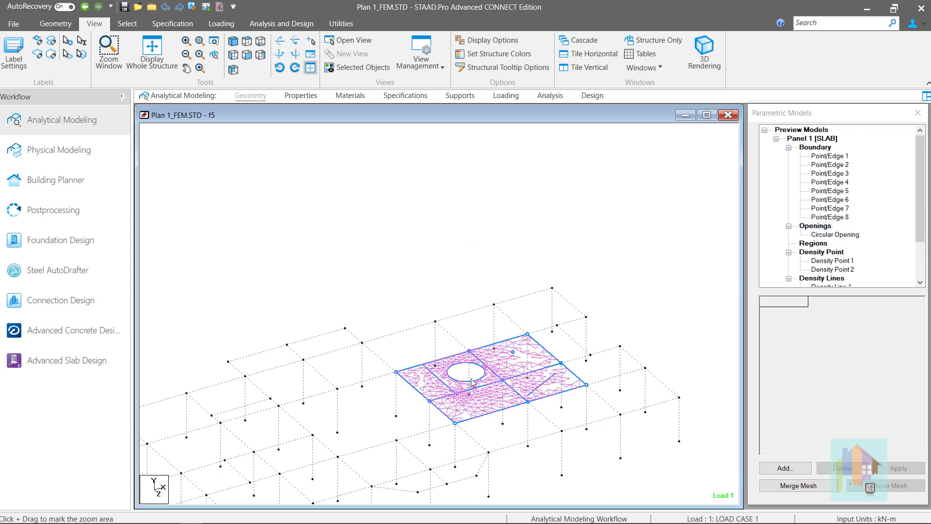
click(827, 235)
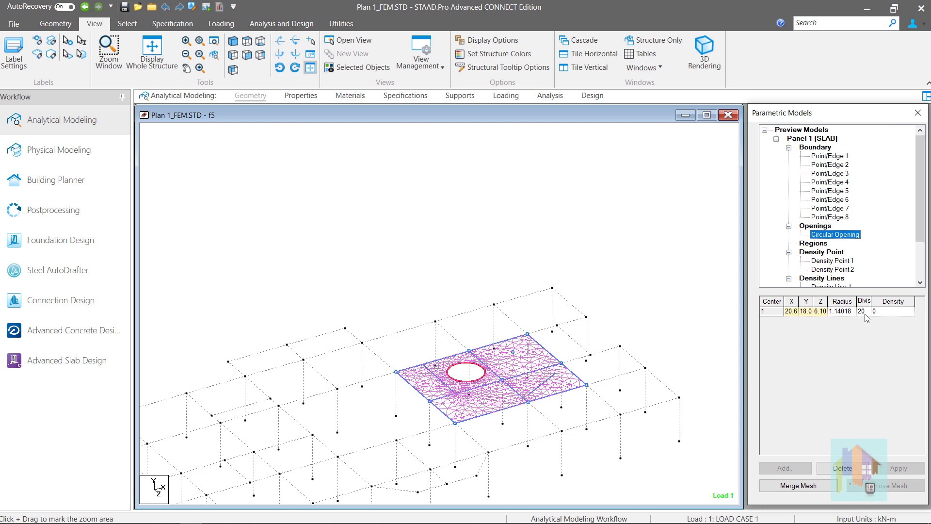
Add a four-sided polygonal region to Panel 1 inside the bay that contains the isolated density point
click(817, 248)
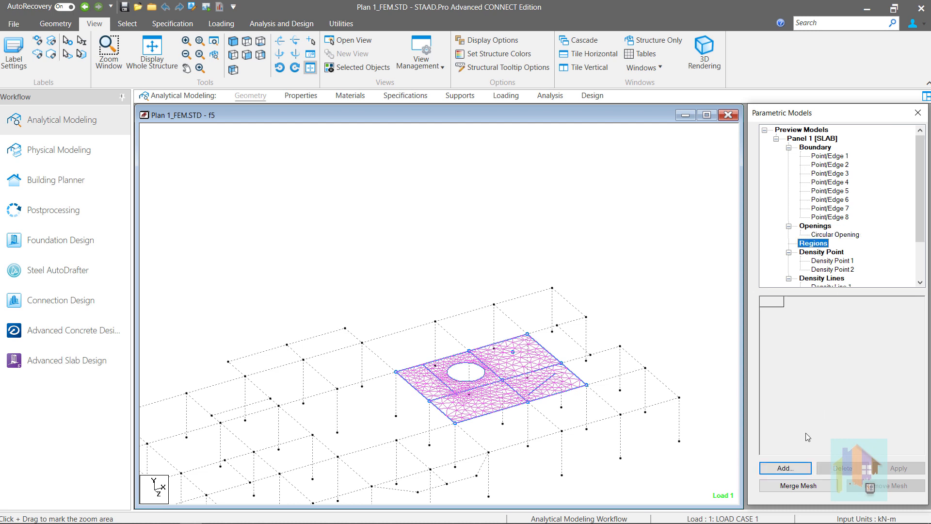
click(784, 468)
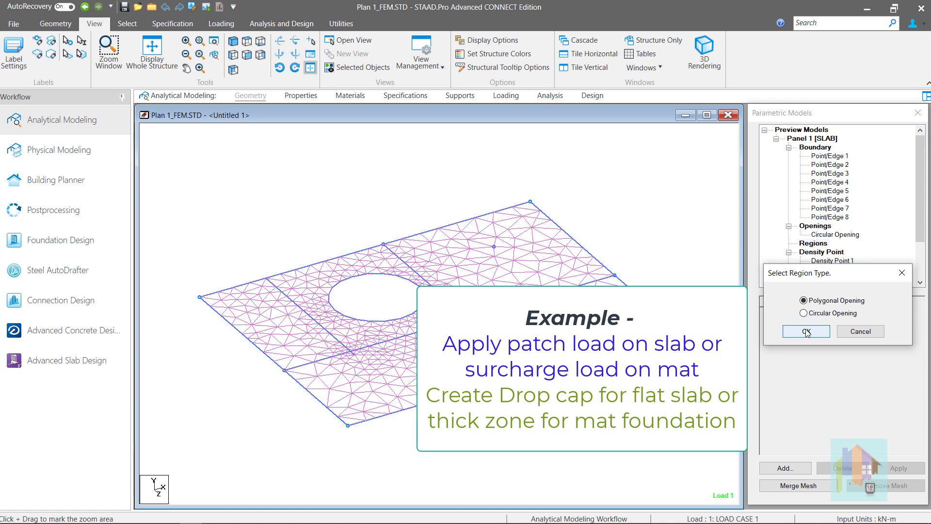
click(806, 331)
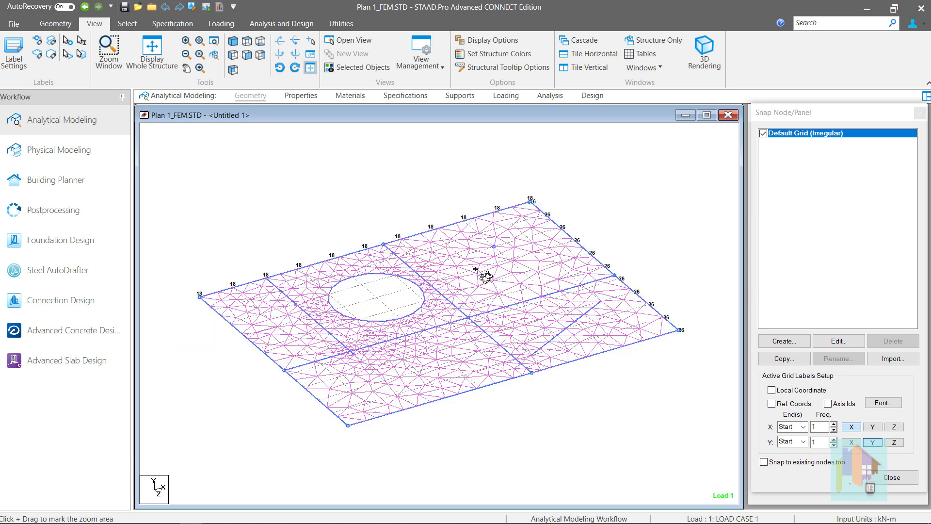
drag(475, 269, 495, 289)
click(478, 270)
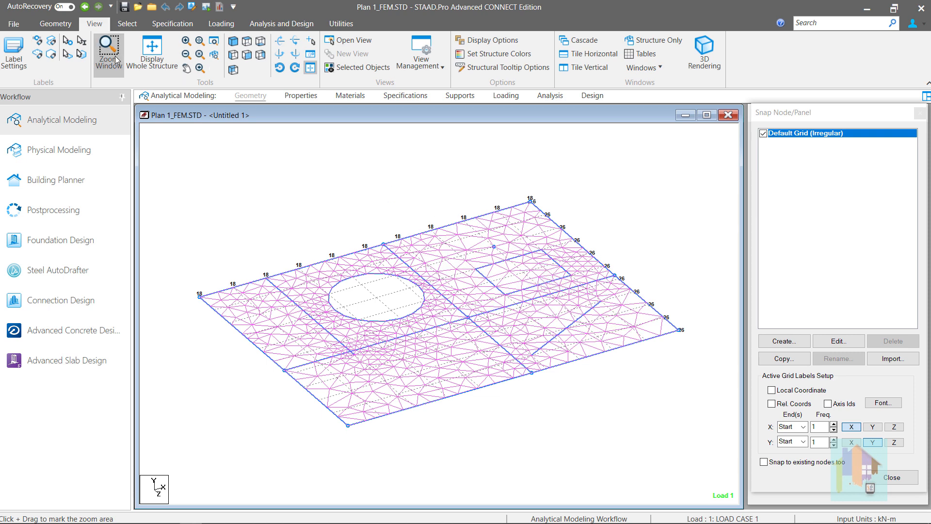
Show the whole f5 floor, close the snap grid settings and merge the Panel 1 mesh into the structure
click(152, 52)
scroll(602, 318, up, 3)
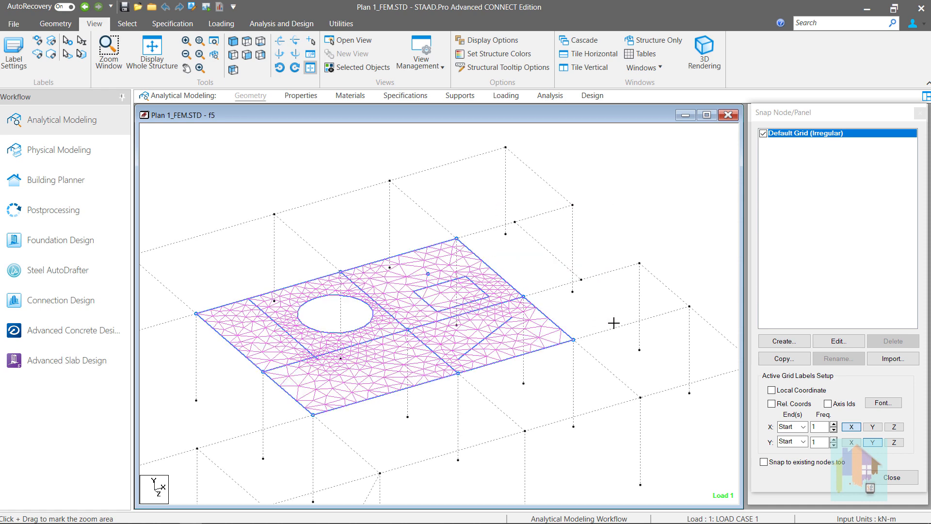
scroll(489, 289, up, 1)
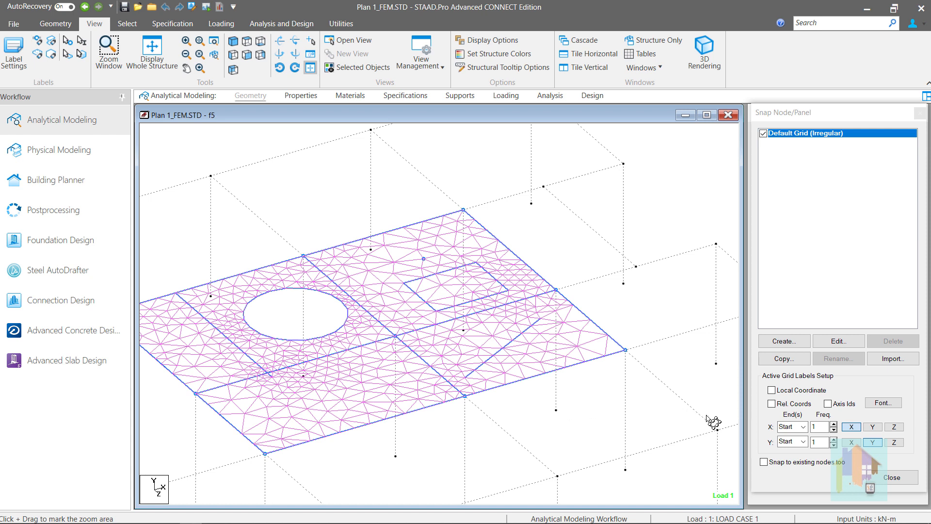
click(892, 478)
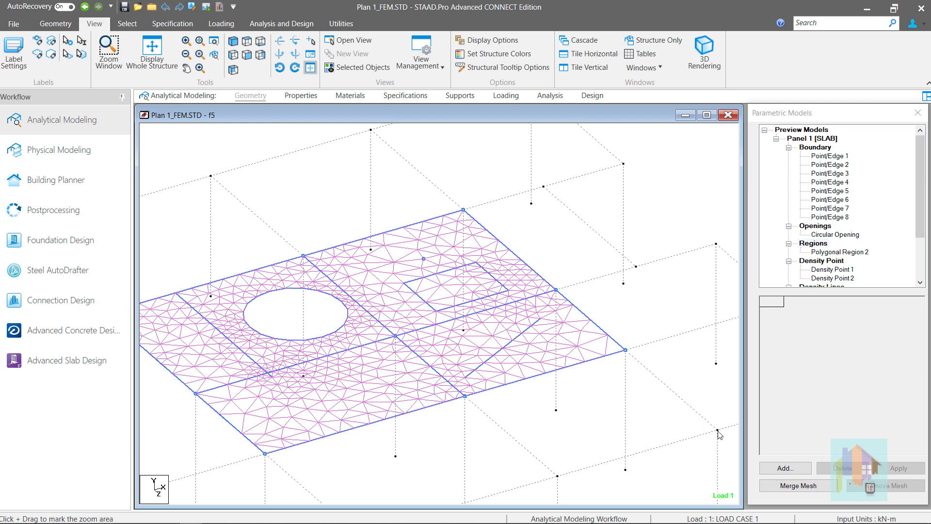
scroll(621, 412, down, 2)
middle_drag(607, 399, 646, 390)
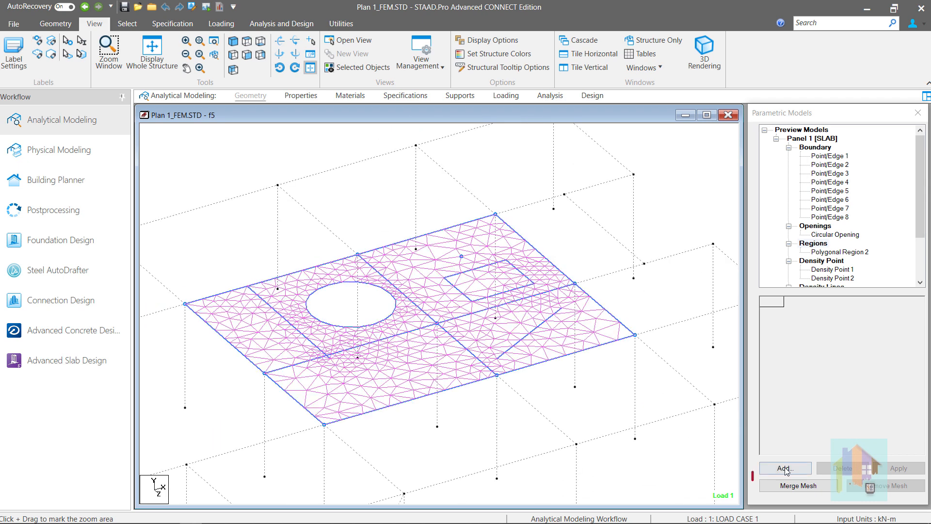
click(767, 486)
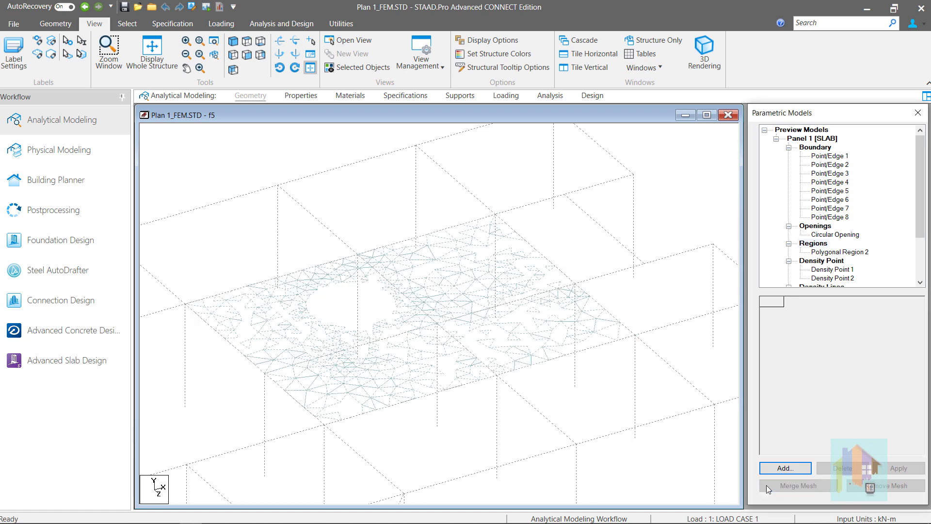
Leave the parametric models, open the merged floor in plan view and frame the meshed Panel 1 area
click(249, 95)
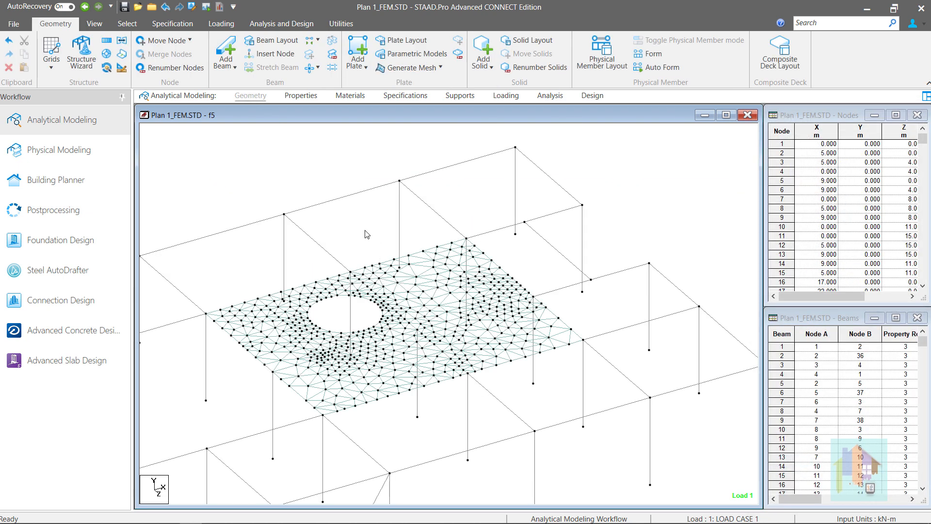
key(F2)
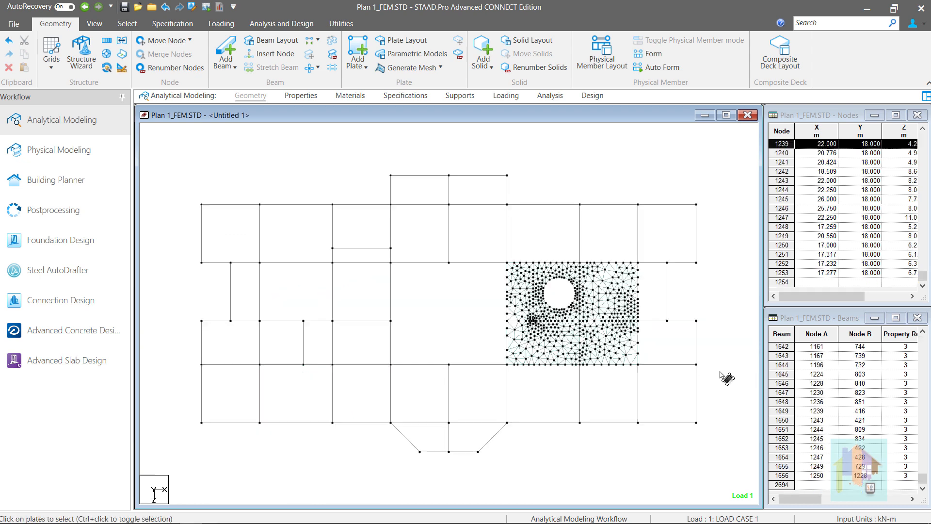
click(95, 23)
click(110, 51)
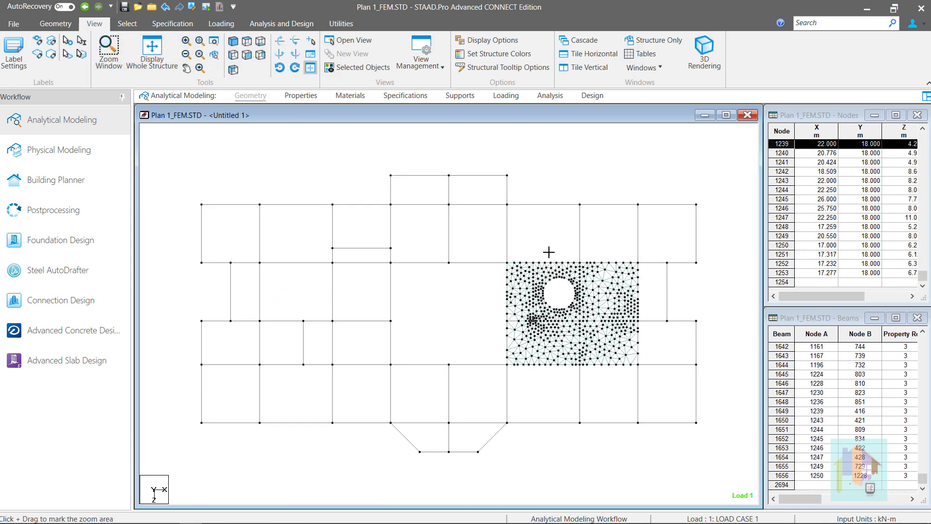
drag(496, 248, 654, 383)
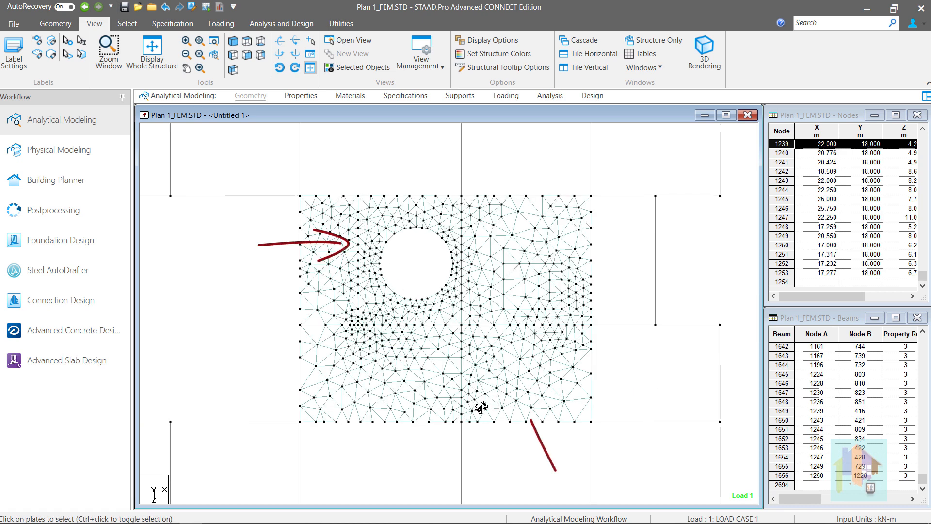
Examine individual triangular plates and the split beam segments along the lines inside the merged Panel 1 mesh
click(557, 367)
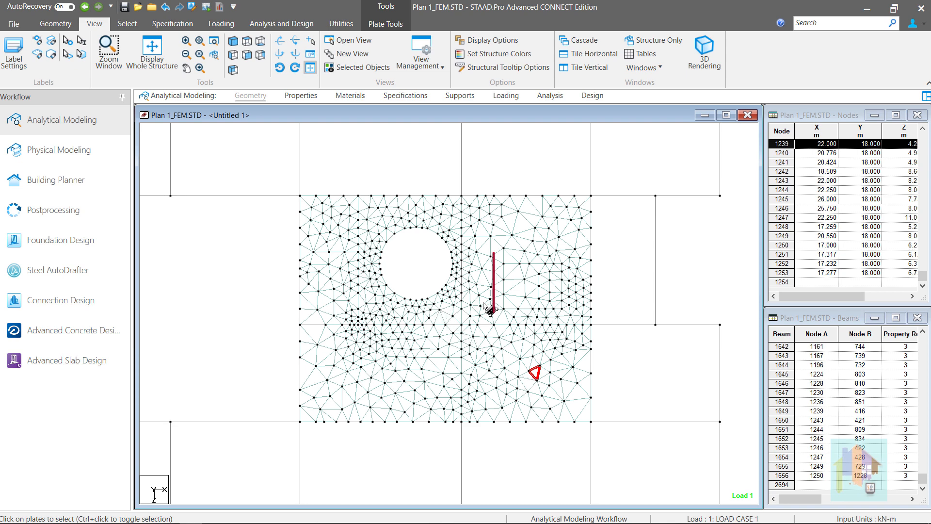
click(556, 304)
click(510, 269)
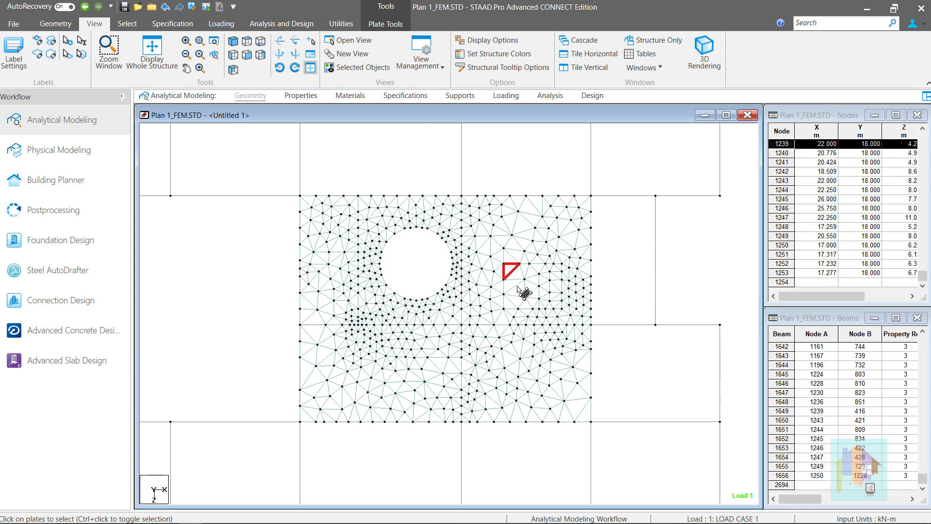
click(264, 319)
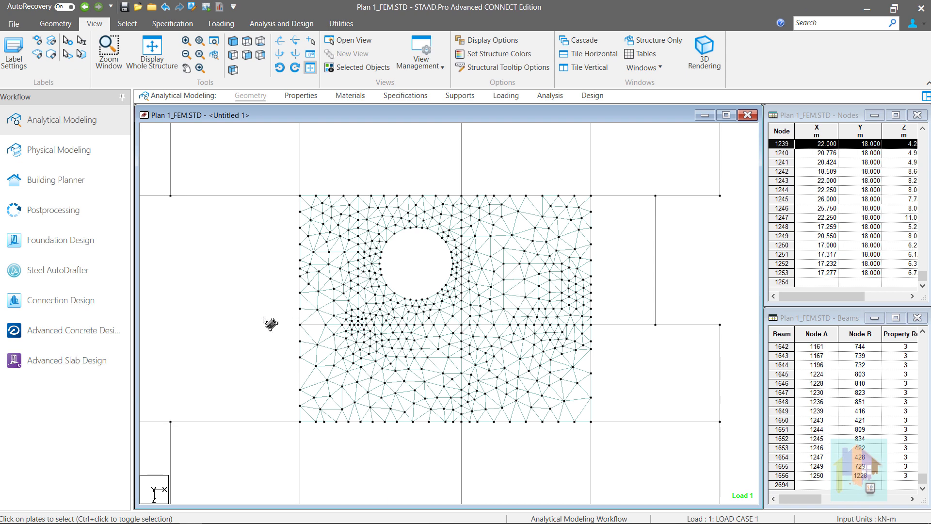
click(334, 325)
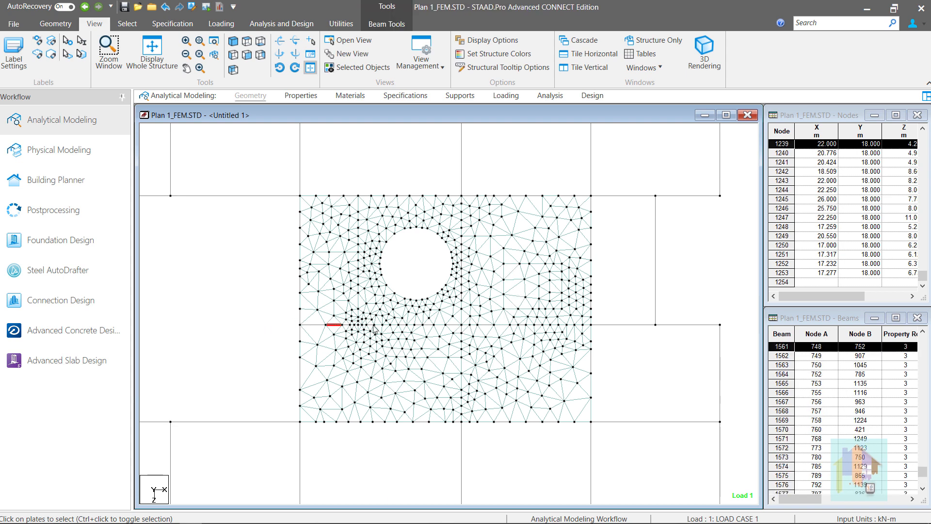
click(429, 325)
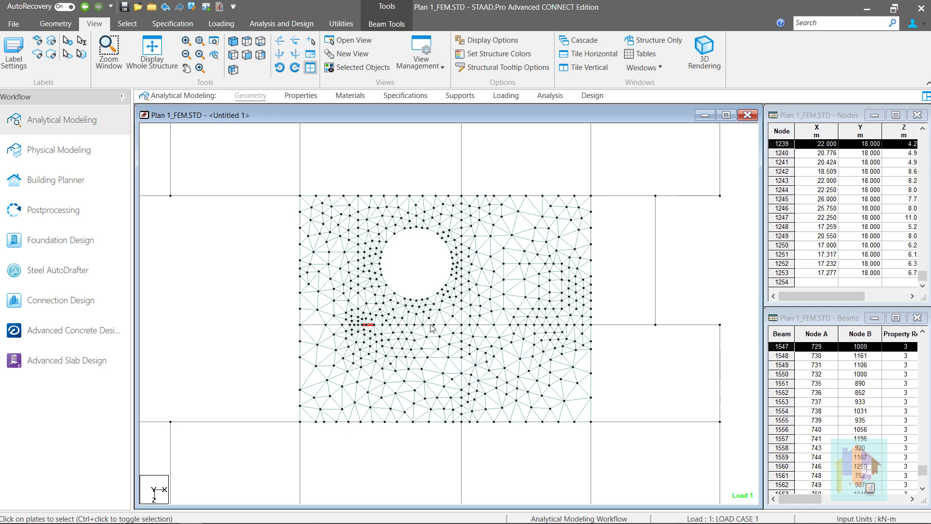
click(462, 341)
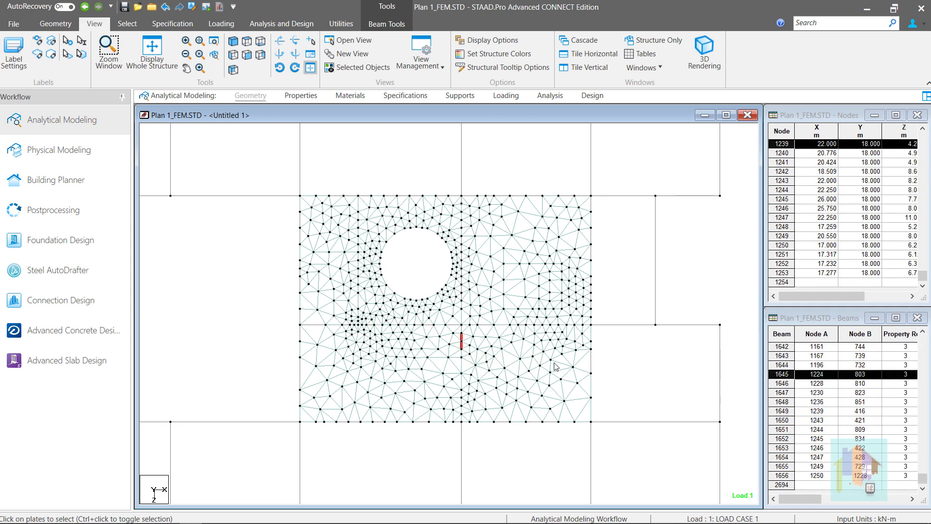
click(616, 368)
Reopen the Parametric Models and load the saved view f6
click(55, 23)
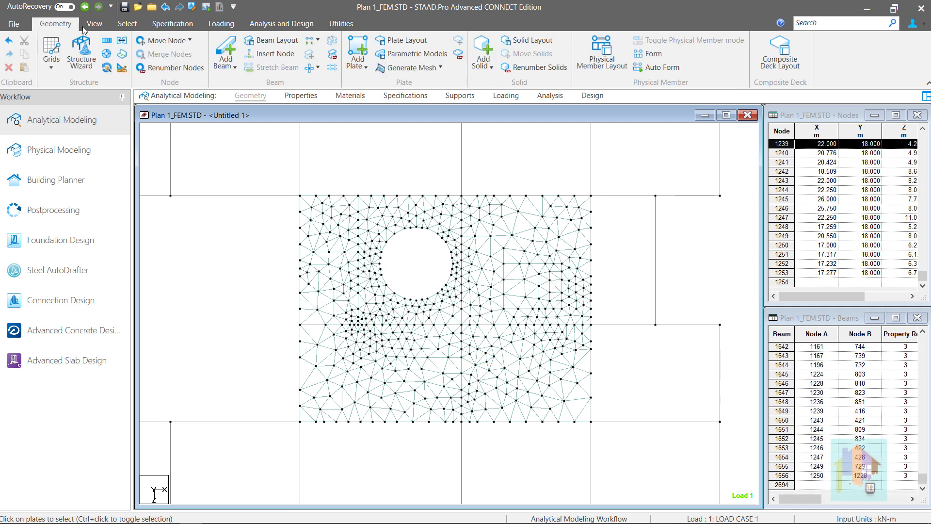
click(402, 54)
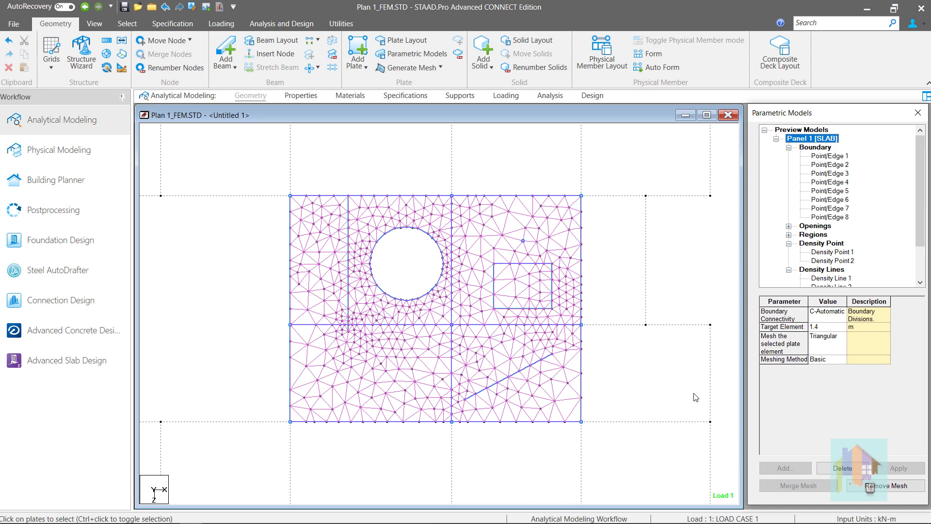
click(97, 24)
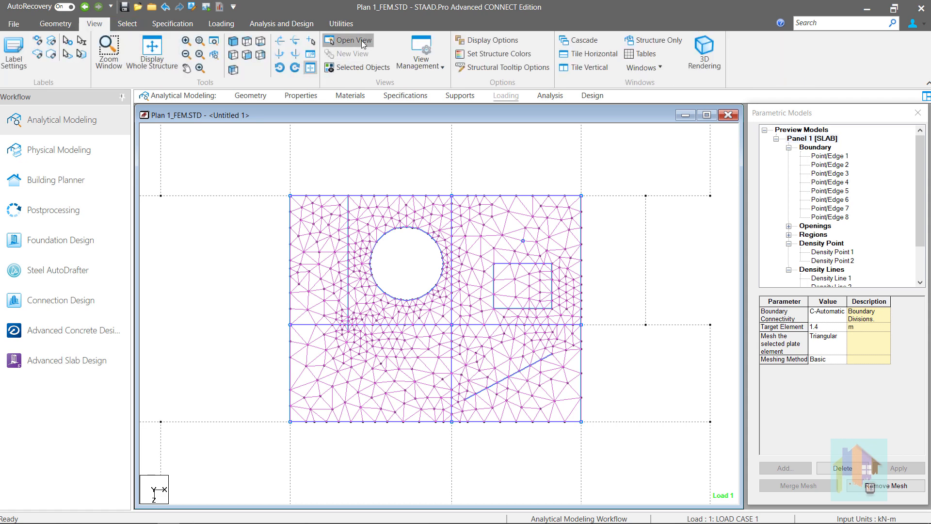
click(353, 40)
double_click(441, 292)
Add a parametric model whose closed polygon boundary follows the full outer perimeter of floor f6, including its projecting bays and end recesses
click(801, 130)
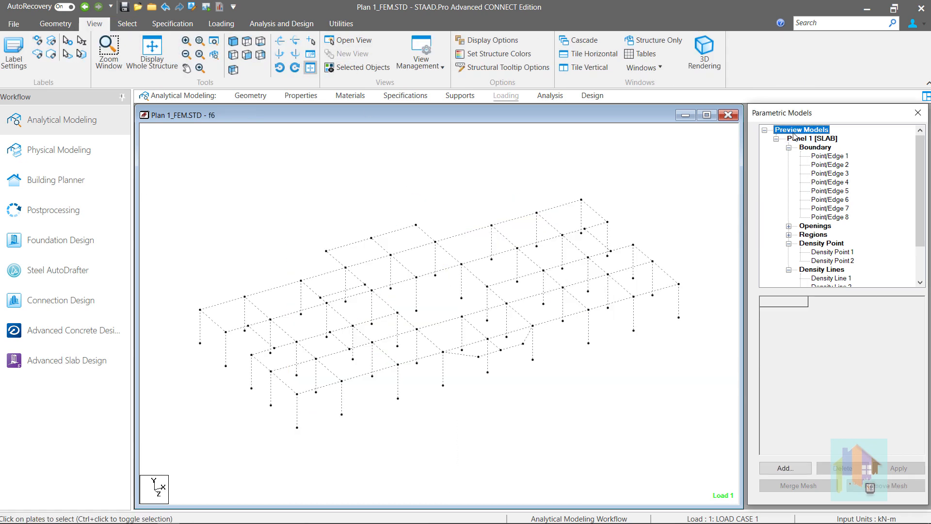
click(794, 468)
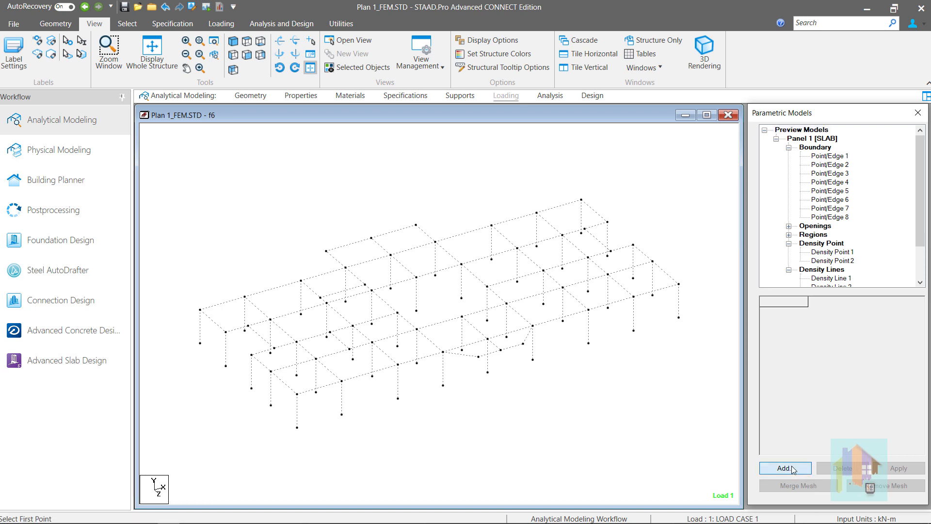
click(200, 308)
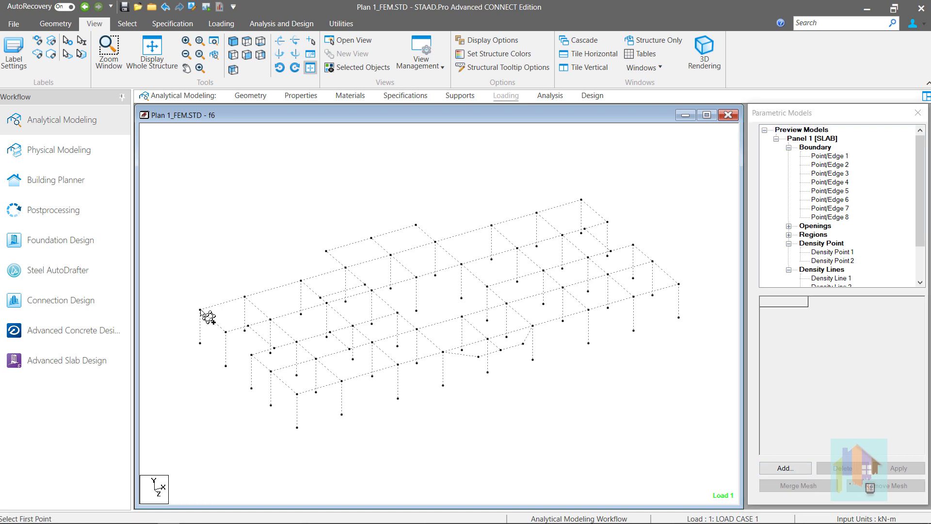
click(345, 267)
click(326, 251)
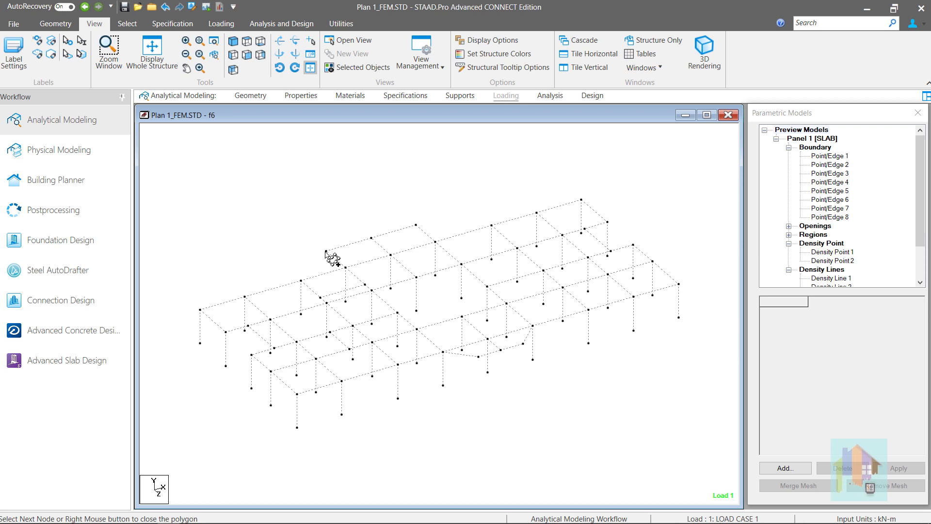
click(416, 225)
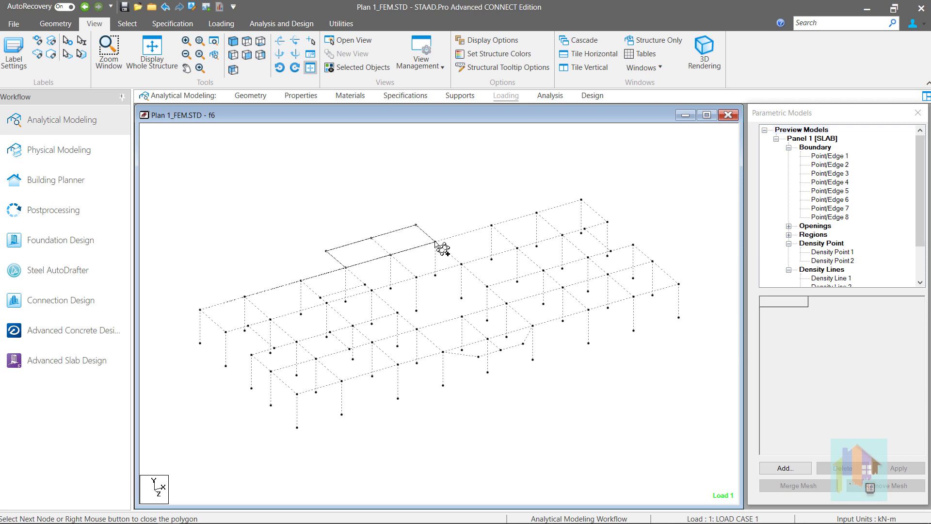
click(581, 200)
click(607, 222)
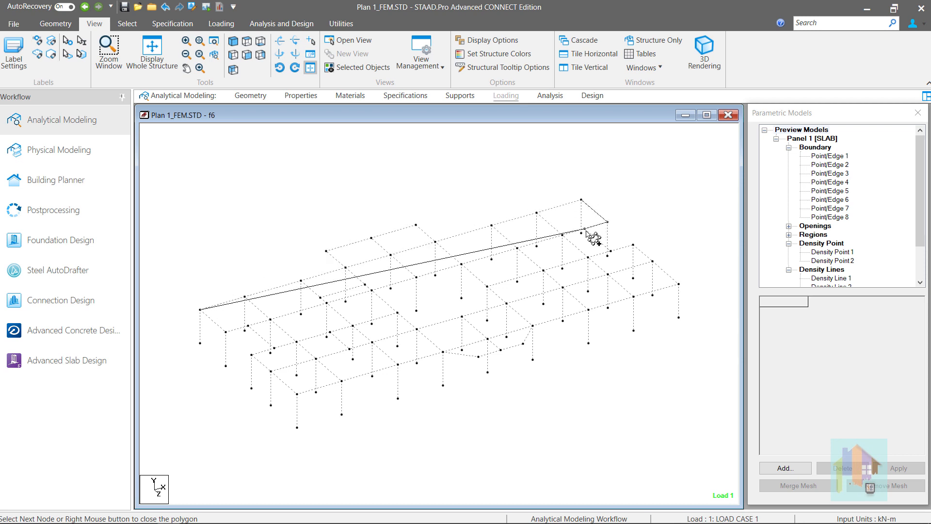
click(610, 251)
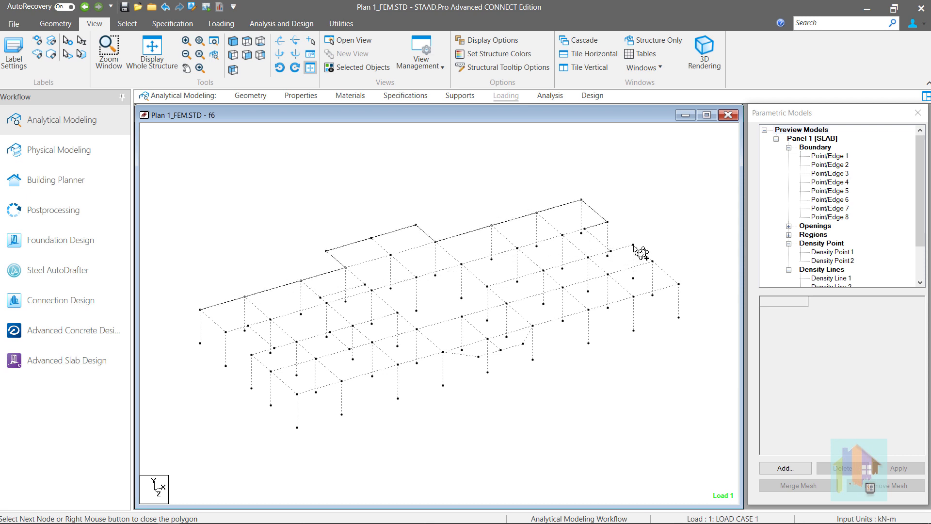
click(632, 245)
click(678, 284)
click(532, 326)
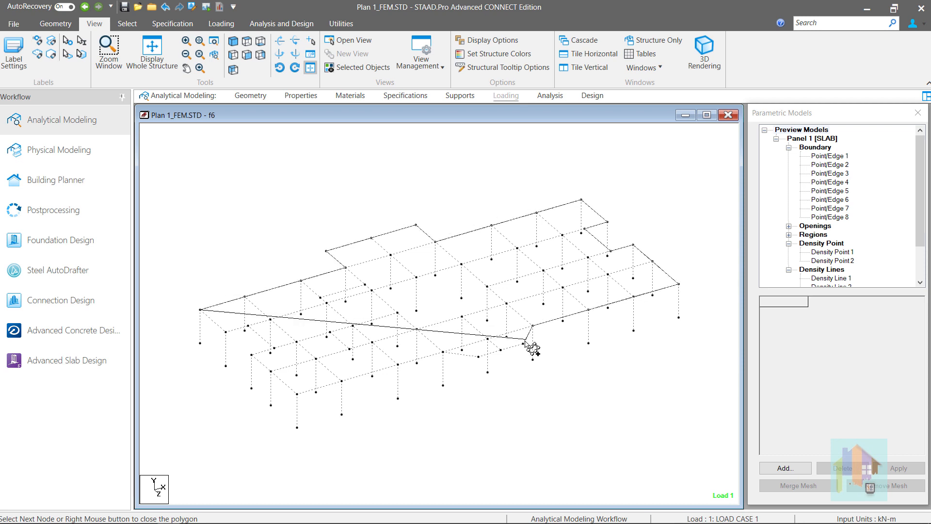
click(523, 343)
click(500, 349)
click(478, 356)
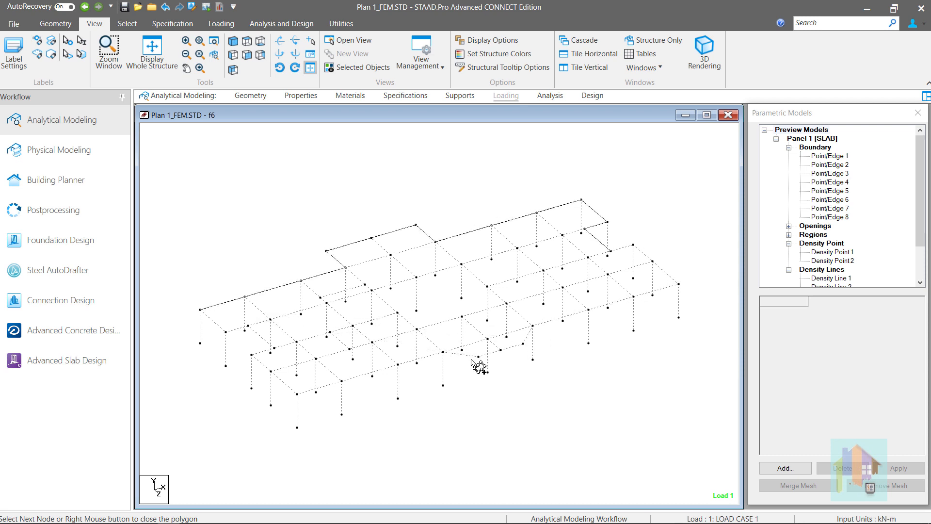
click(443, 352)
click(296, 393)
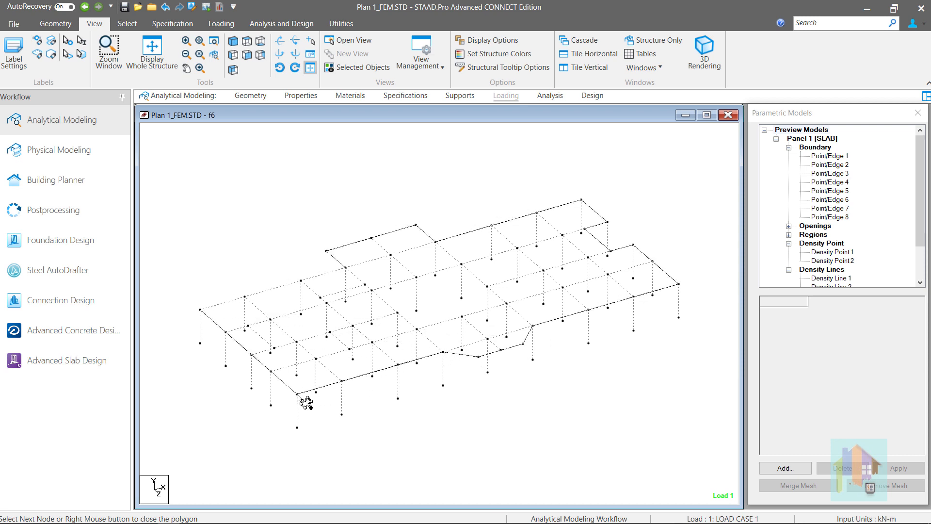
click(251, 354)
click(274, 348)
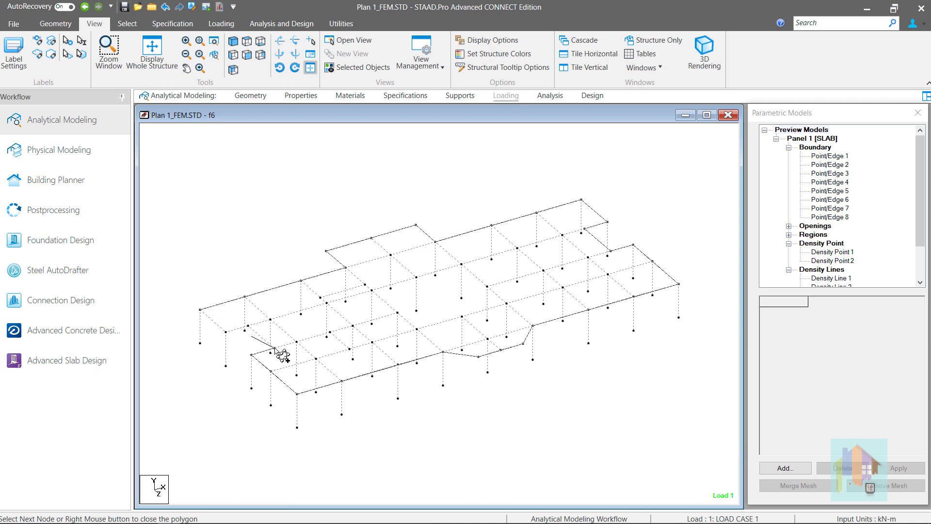
click(248, 325)
click(226, 332)
right_click(200, 334)
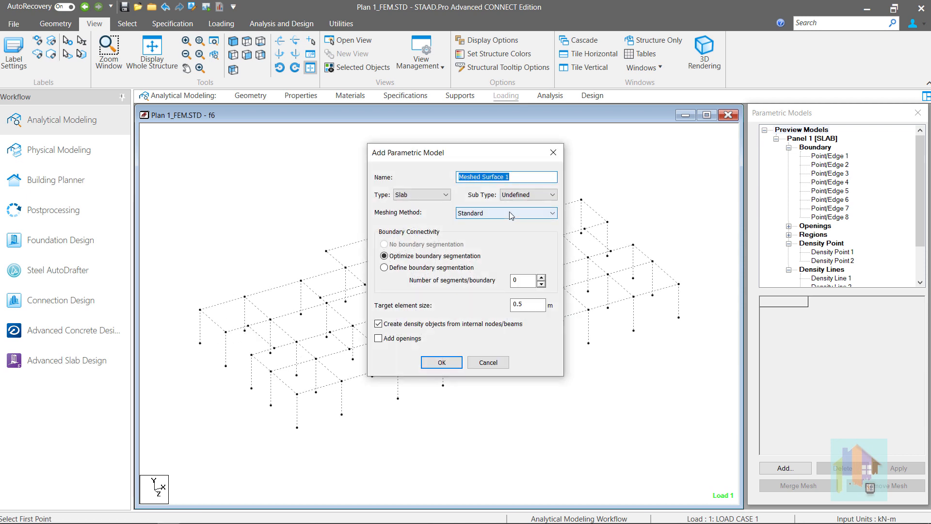
Create the slab as 6th Floor with Standard meshing, optimized boundary segmentation and a target element size of 0.8 m
text(6th Floor)
click(520, 199)
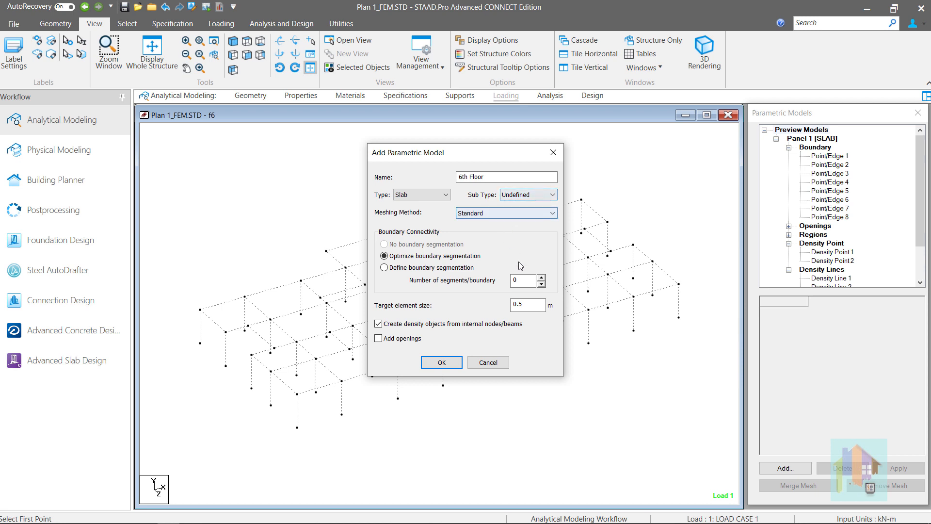
click(530, 305)
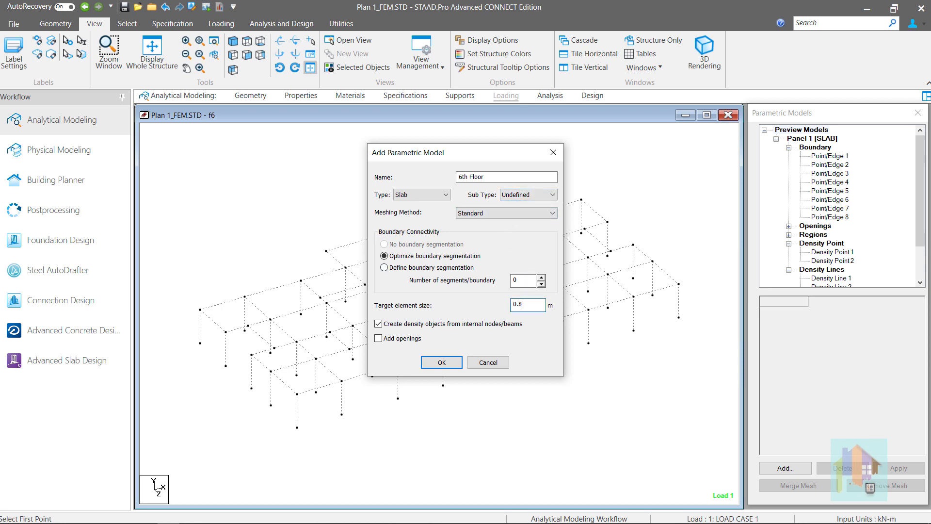
click(434, 363)
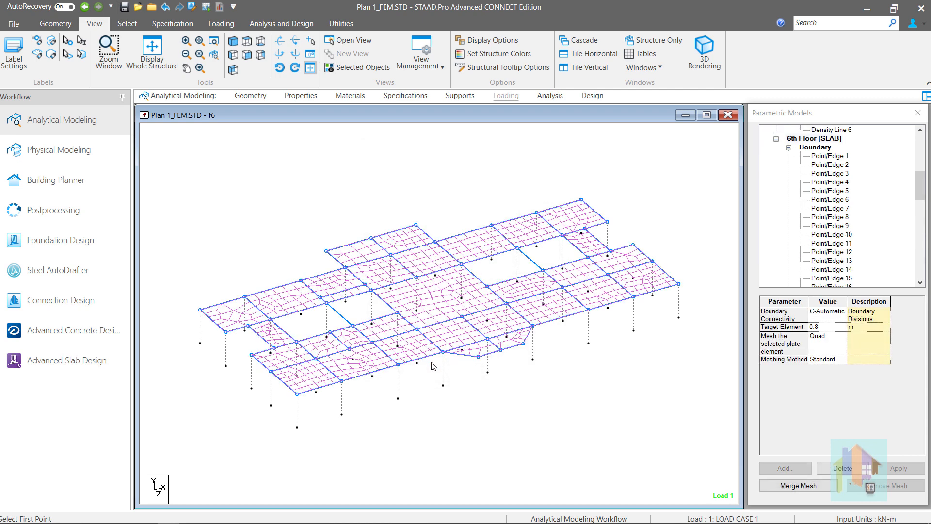
Apply a target element size of 0.7 m to the 6th Floor slab mesh
click(832, 329)
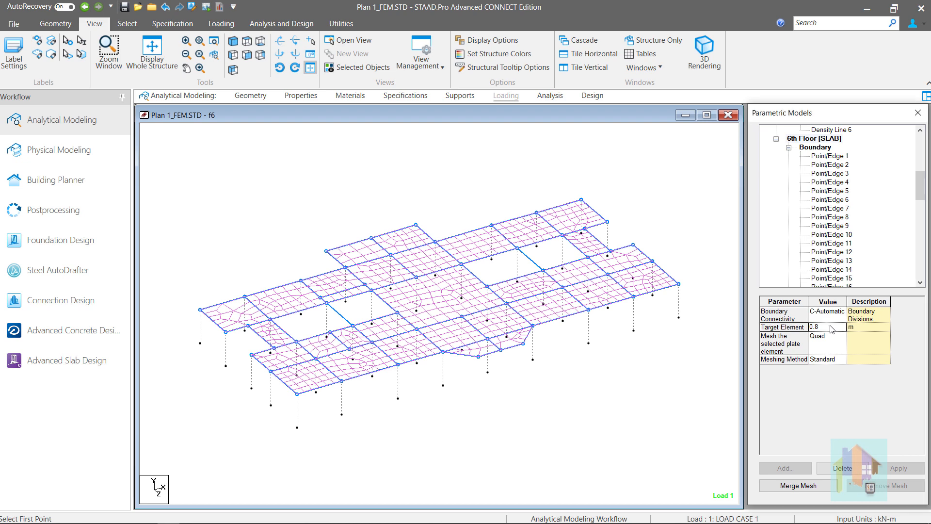
text(.7)
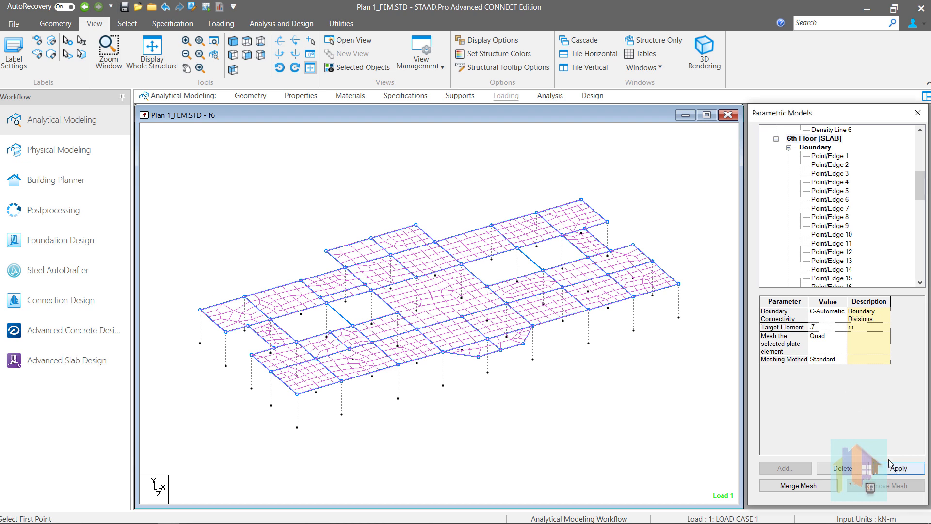
click(889, 469)
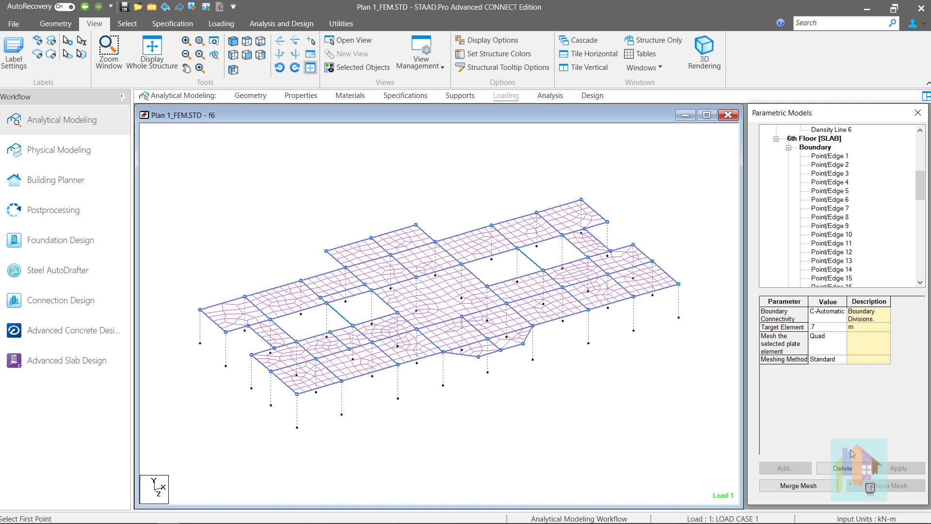
click(712, 416)
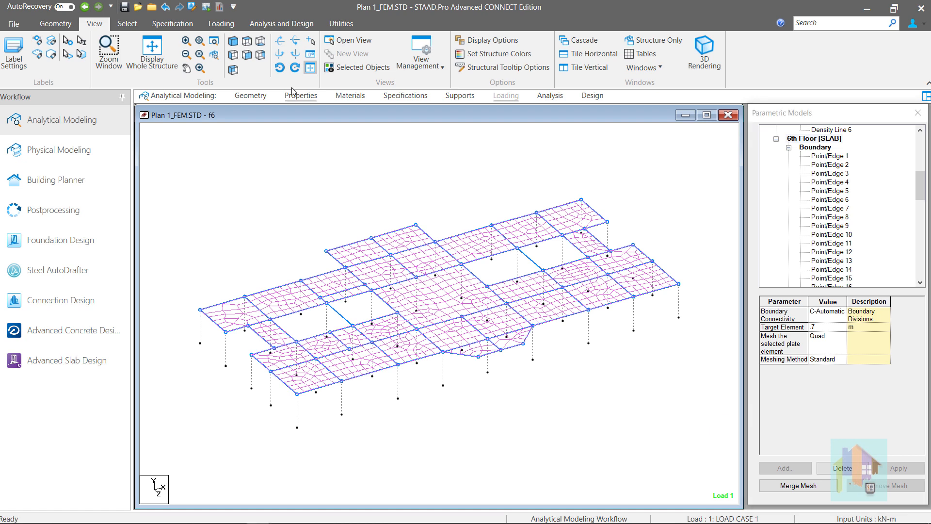
Show the 6th Floor slab in plan and apply a target element size of 0.5 m to its mesh
click(247, 42)
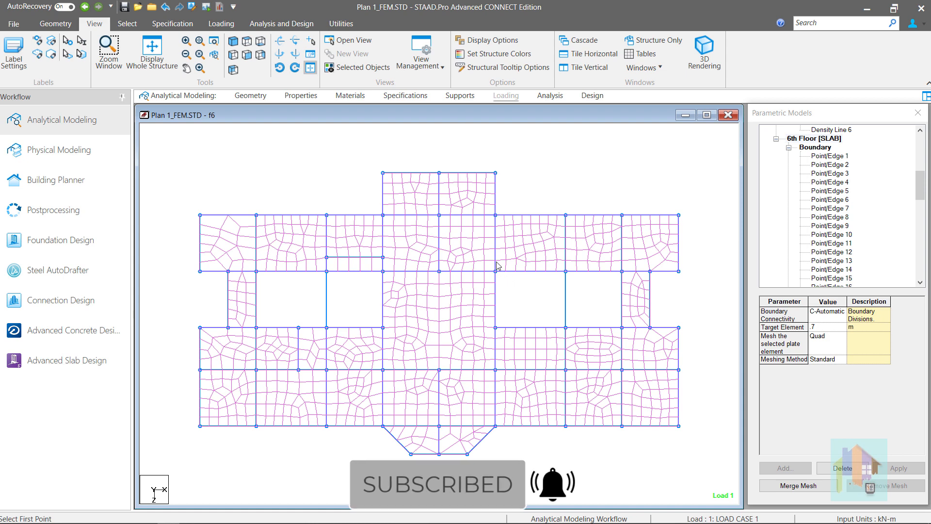
click(823, 331)
key(BackSpace)
text(5)
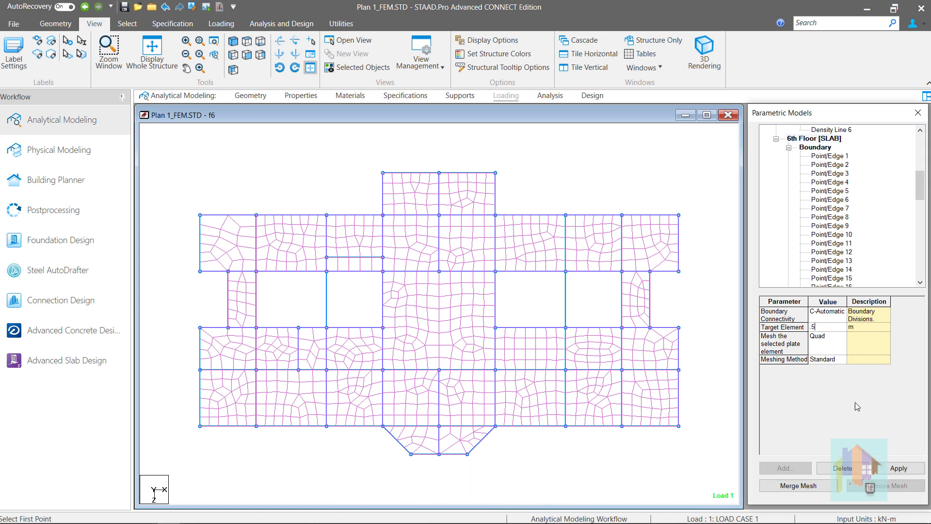
click(899, 468)
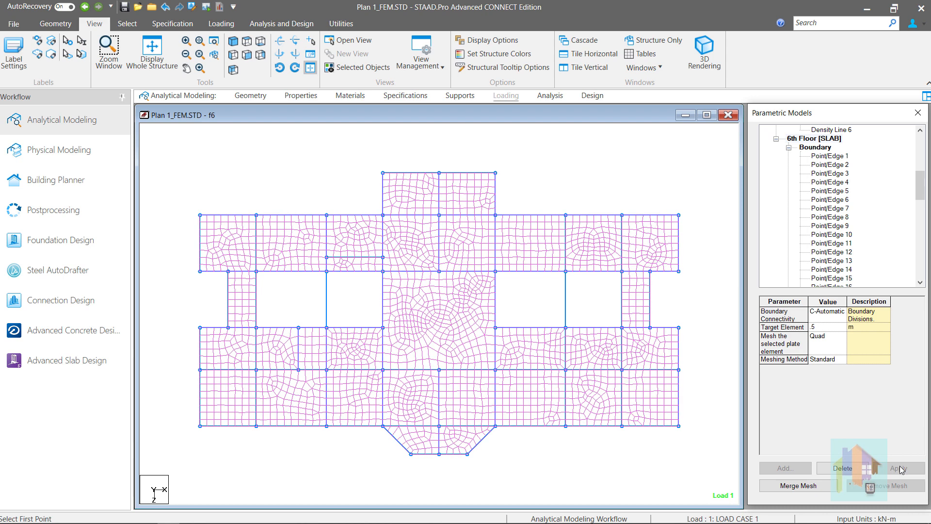